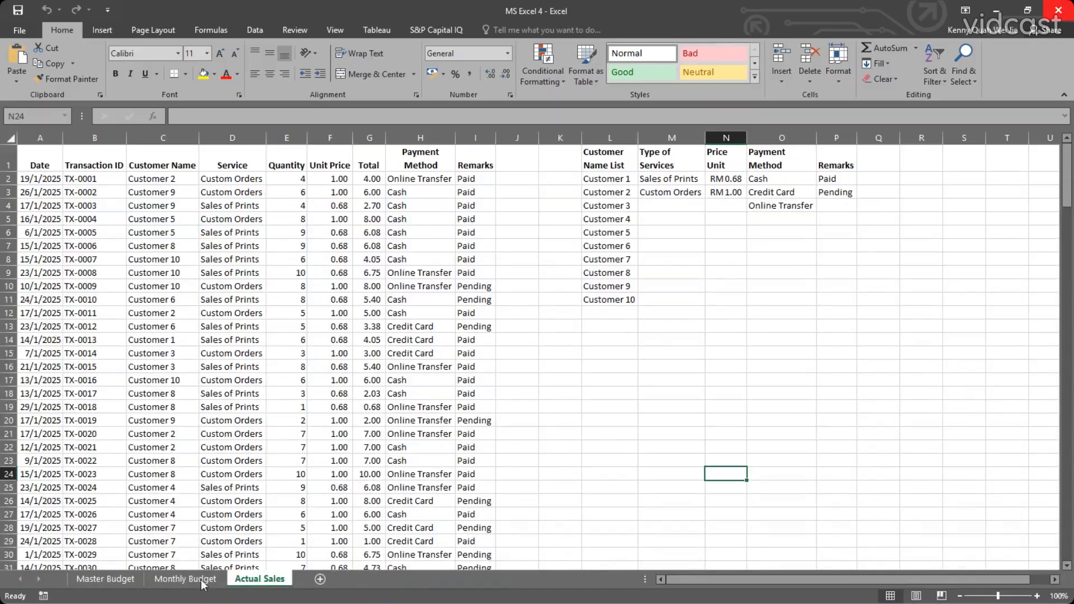
Examine the profit and variance formulas and the favourable/unfavourable IF formulas for revenue, costs and profit on the Master Budget sheet.
click(105, 578)
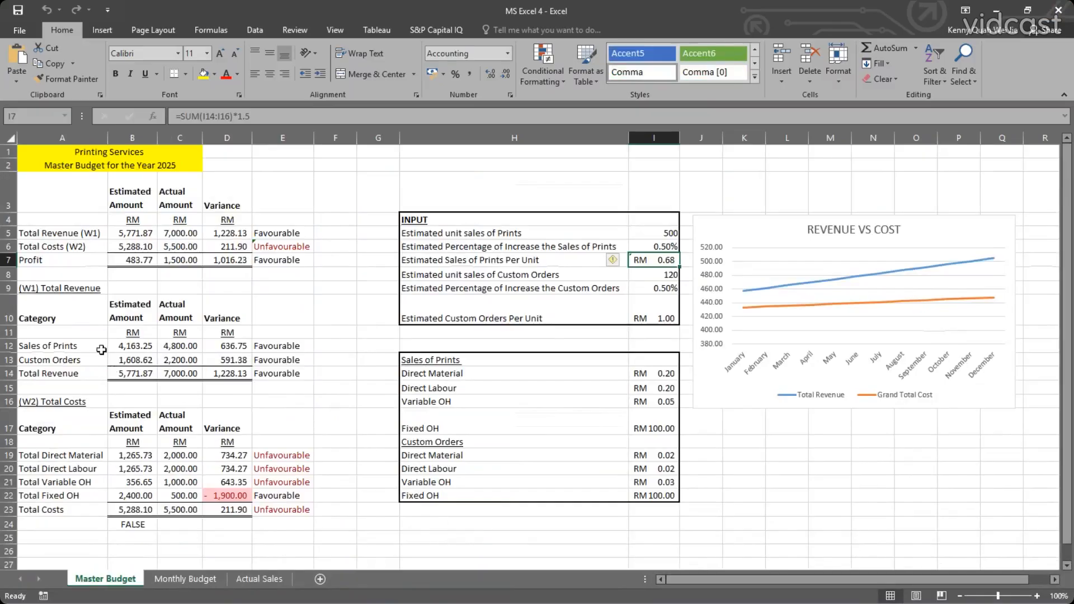
click(150, 266)
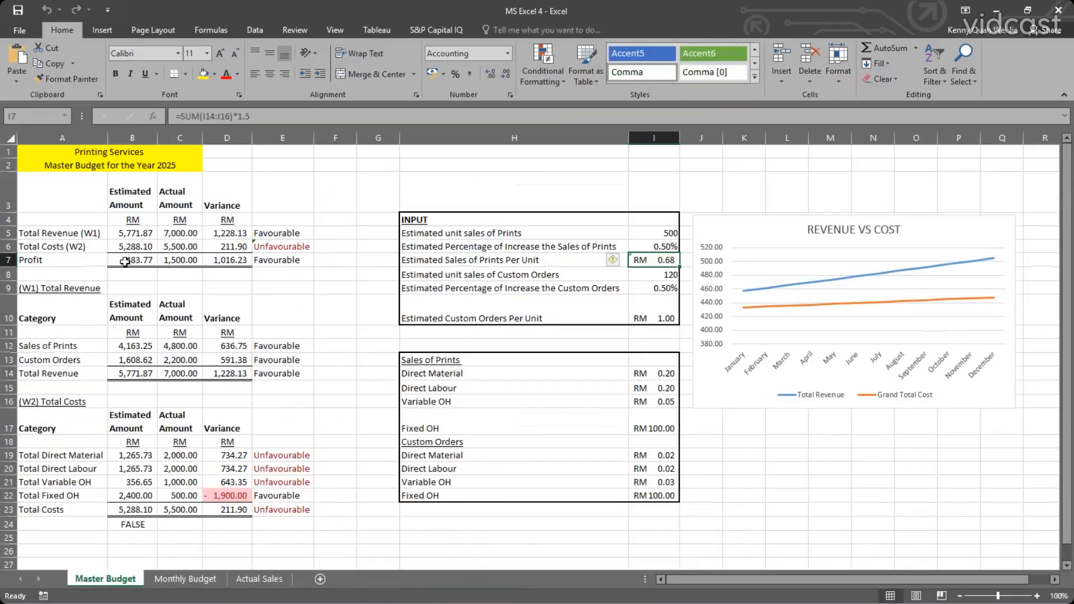
click(199, 259)
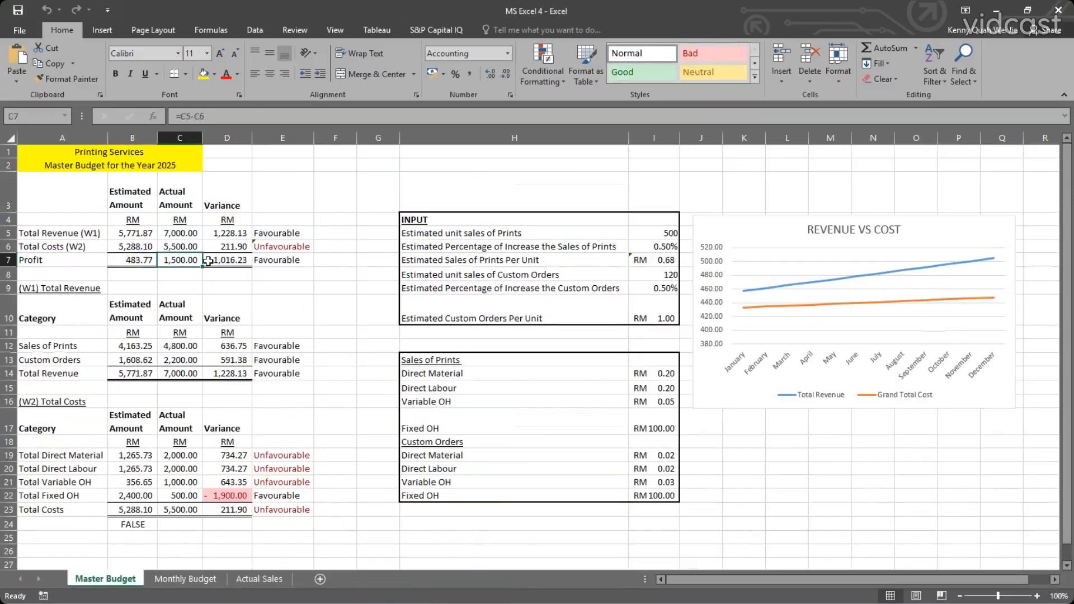
click(219, 262)
click(230, 234)
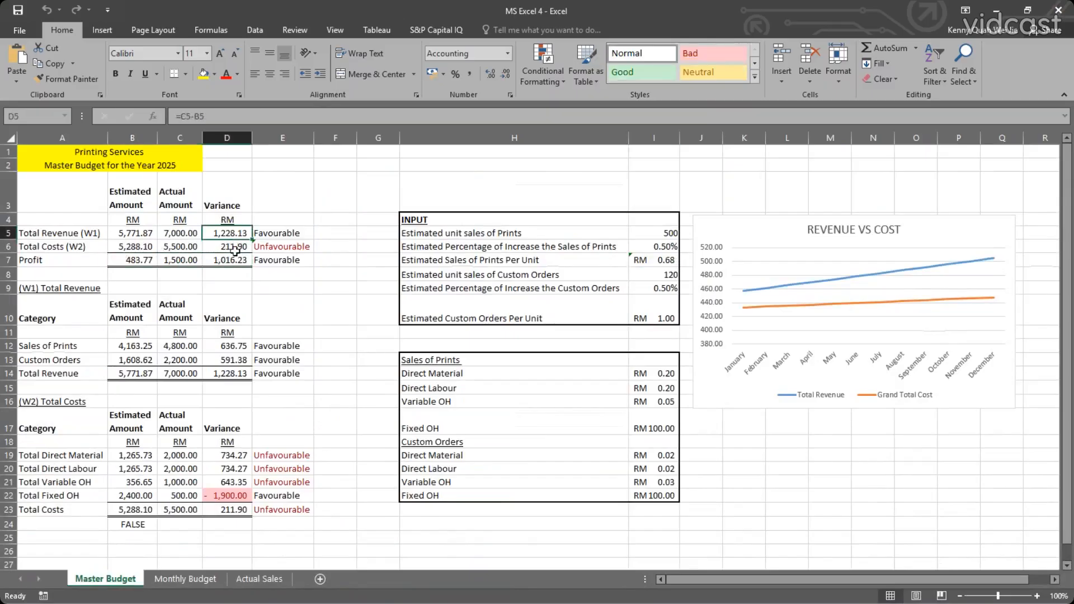
click(276, 235)
click(277, 249)
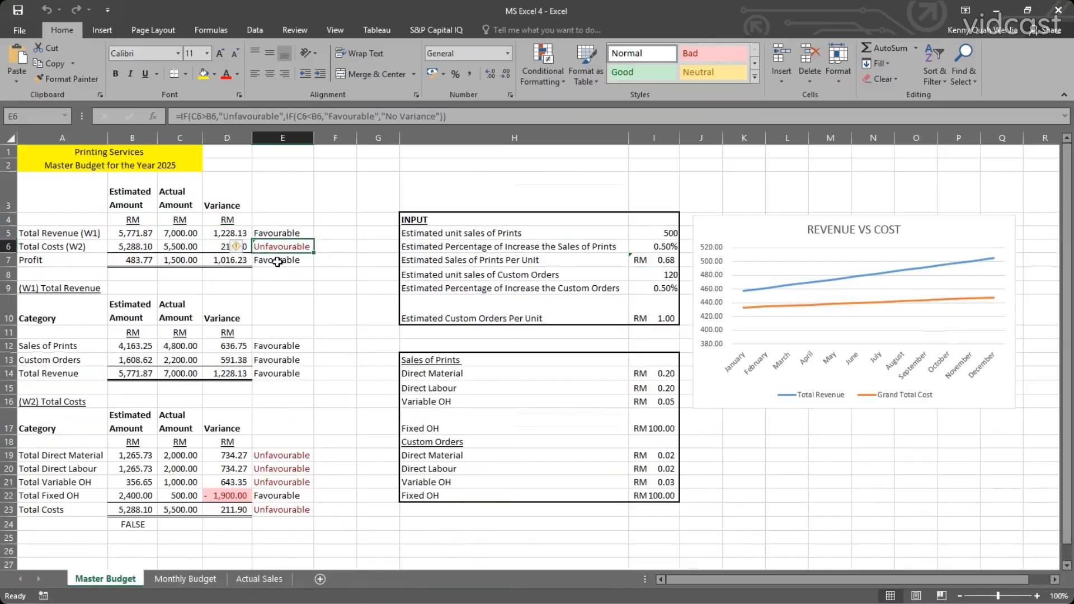
click(277, 261)
click(275, 238)
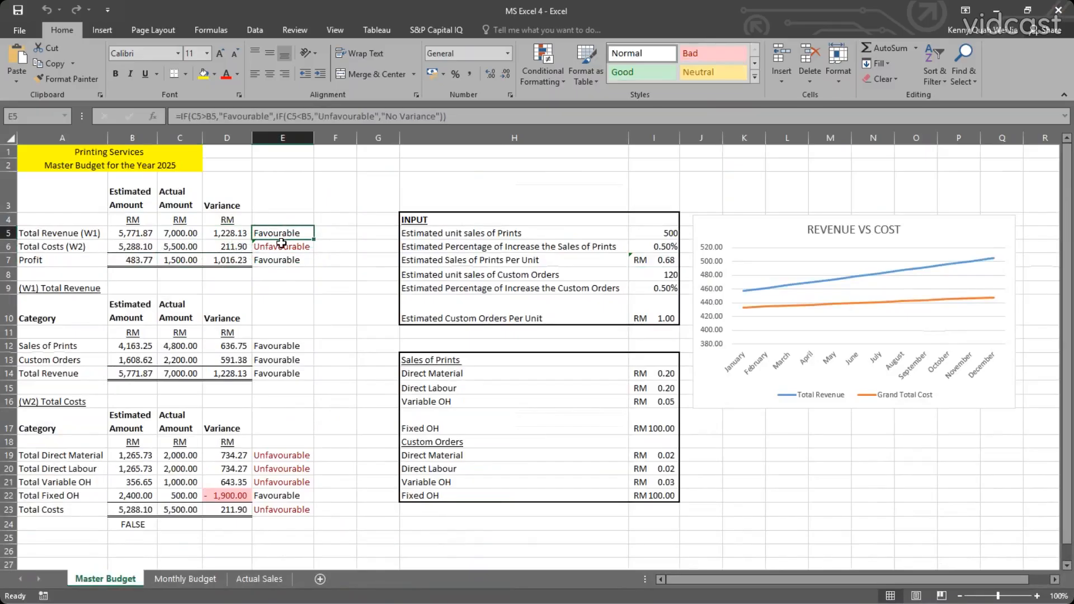
click(274, 249)
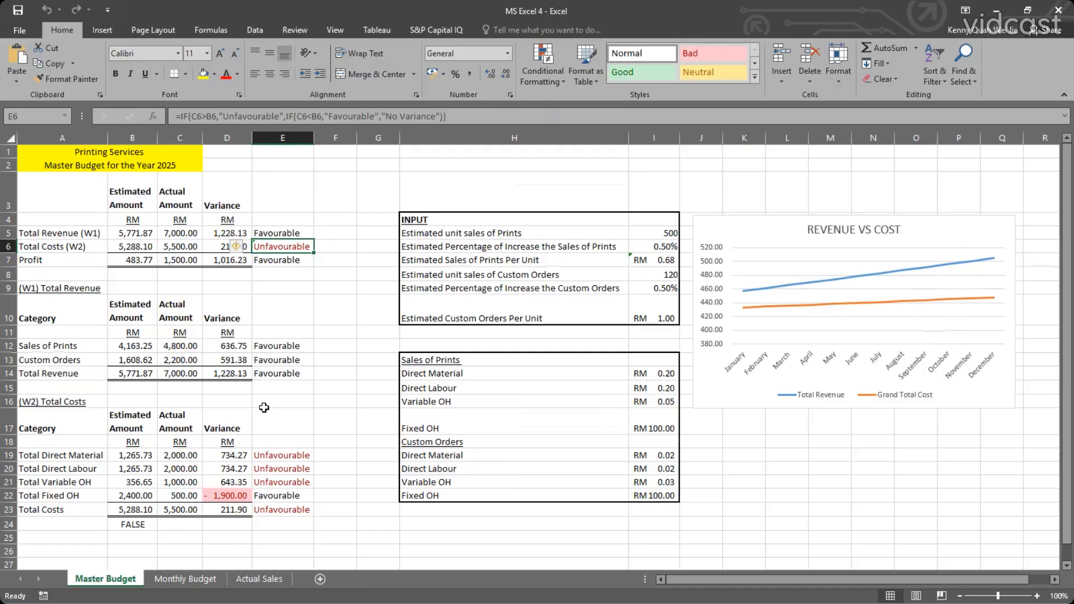
Examine the check formula in B24 and the total costs above it on the Master Budget sheet, looking over the Monthly Budget sheet.
click(140, 523)
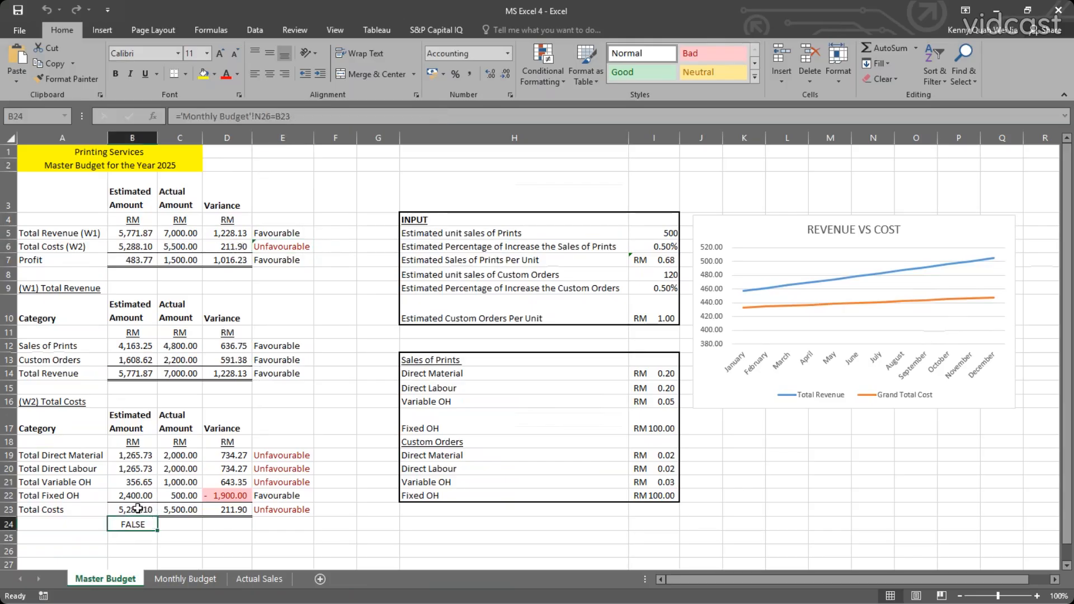
click(137, 507)
click(172, 508)
click(147, 509)
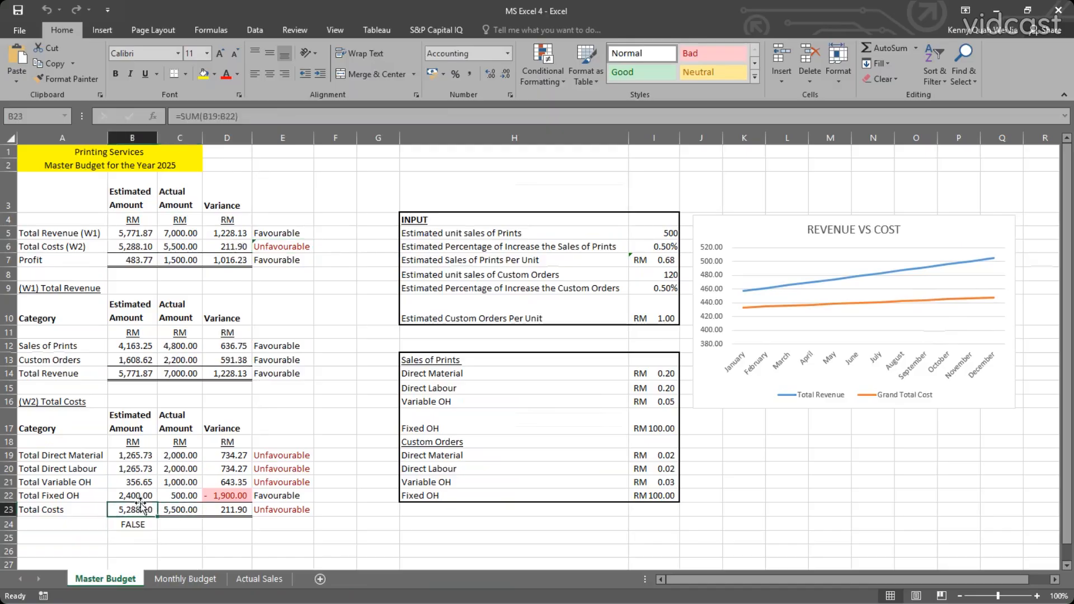
click(184, 579)
scroll(185, 522, down, 1)
scroll(187, 548, up, 3)
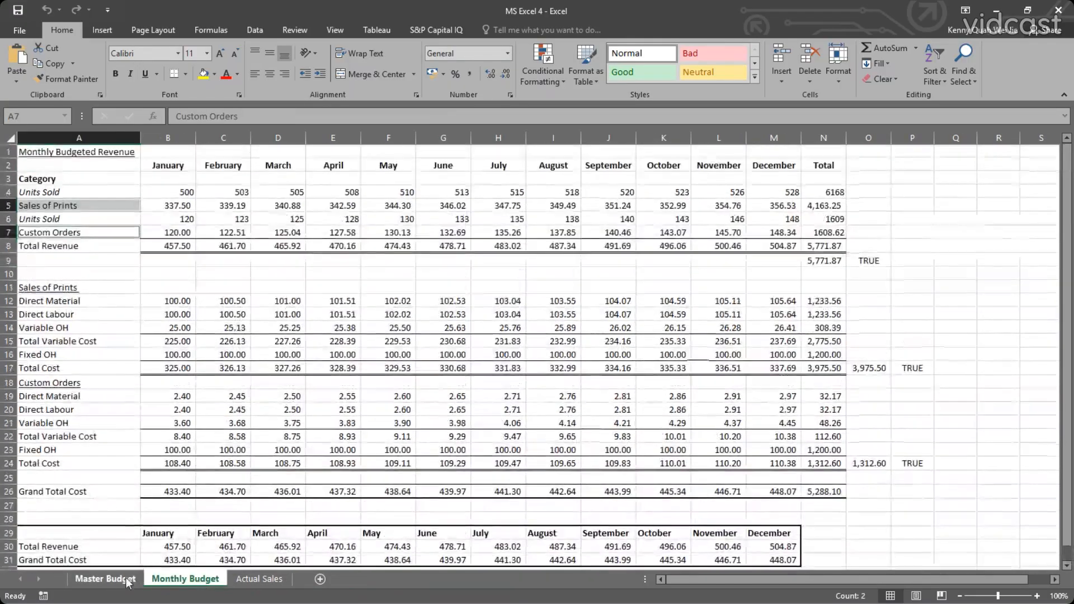
click(105, 579)
click(144, 521)
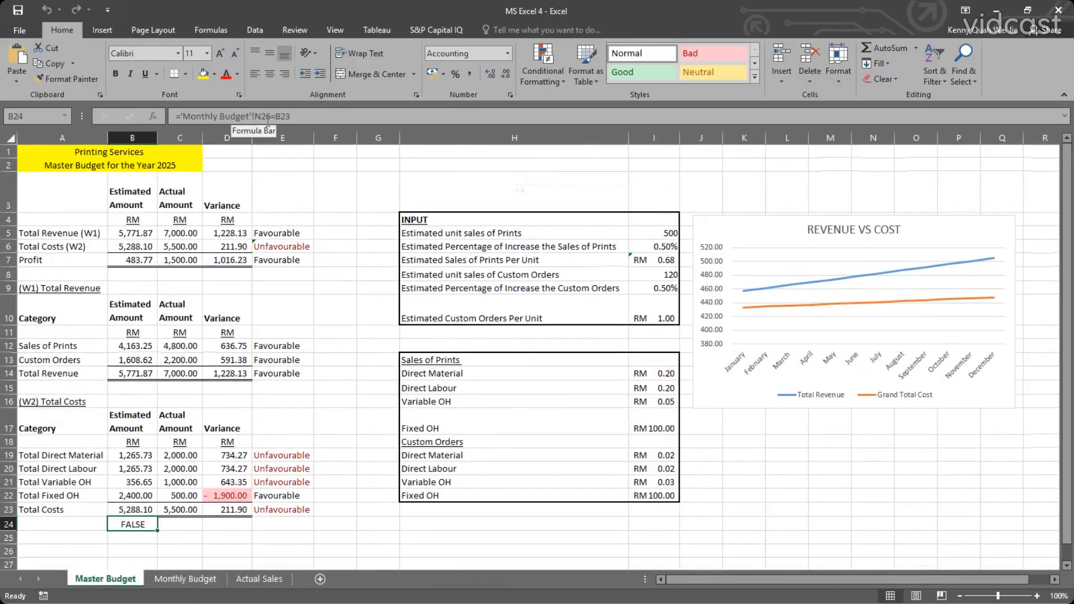
double_click(139, 524)
key(Escape)
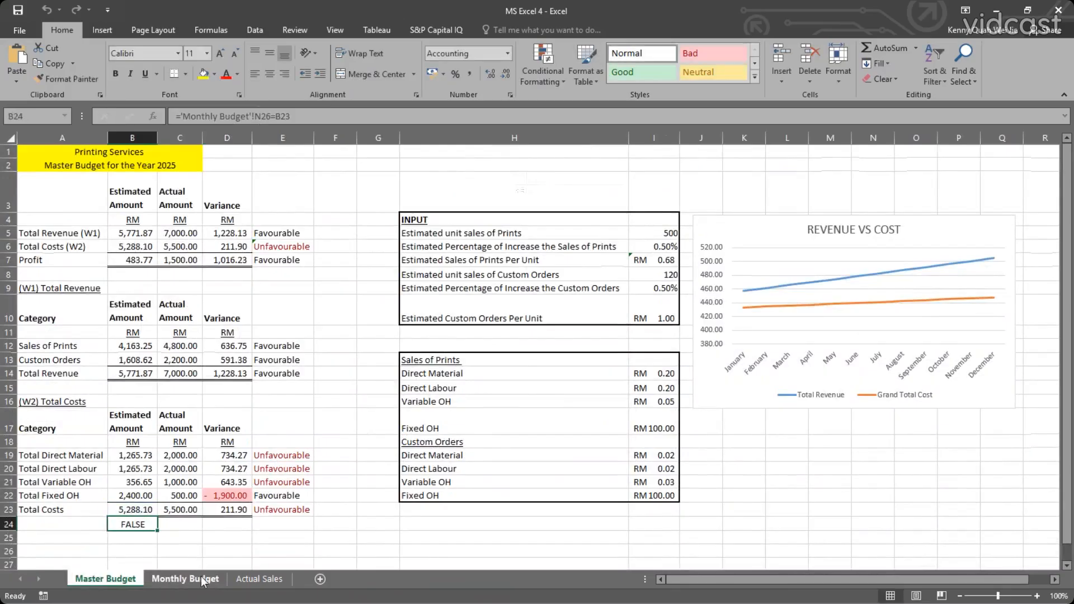
Compare the grand total cost in N26 of the Monthly Budget sheet with the estimated total costs and check cell on Master Budget.
click(203, 580)
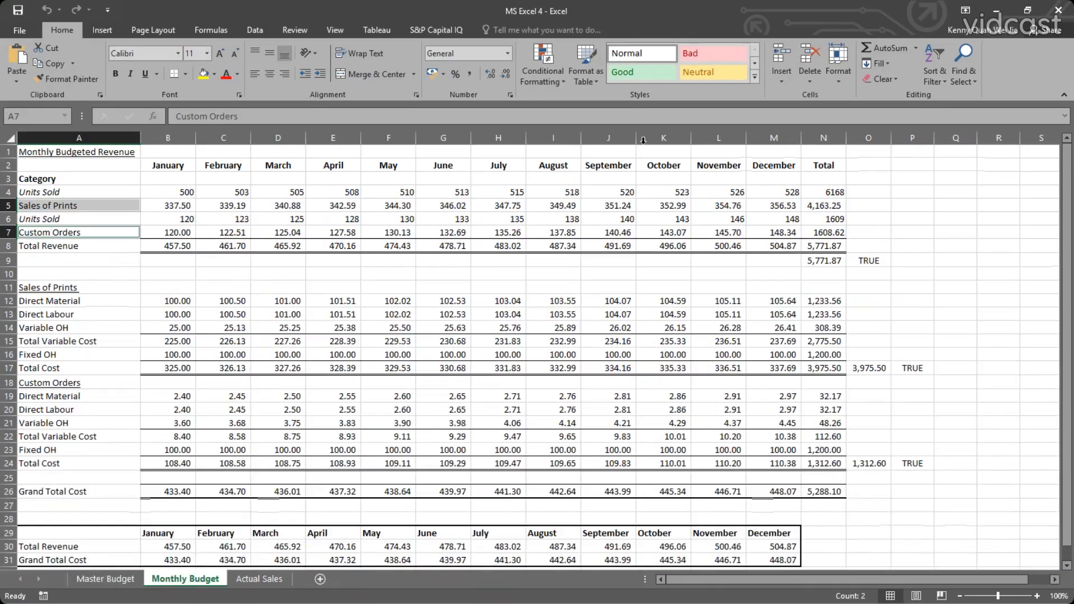
click(810, 137)
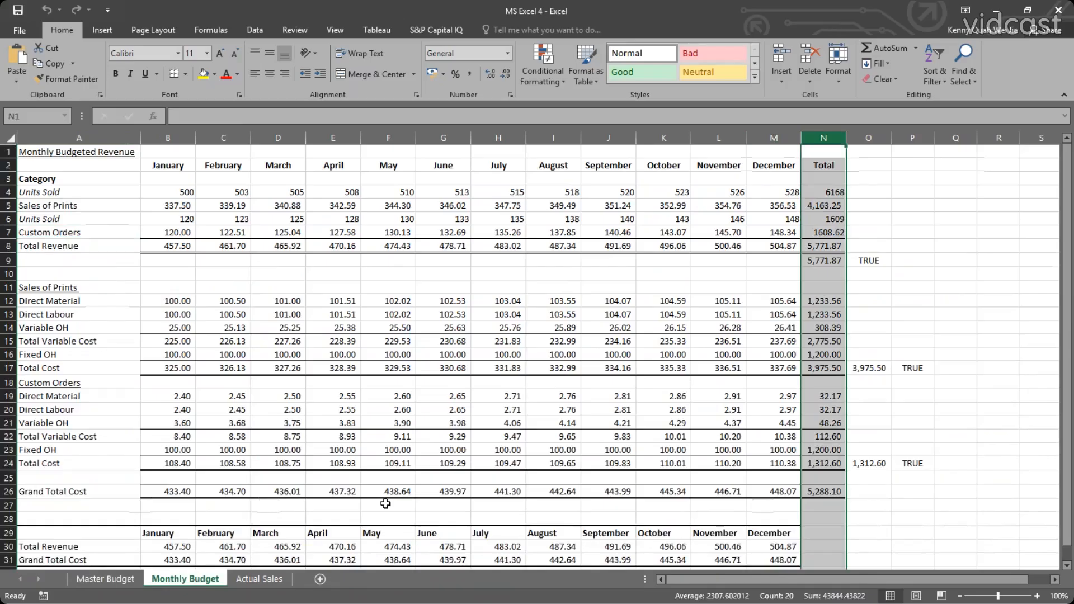
click(9, 491)
click(836, 491)
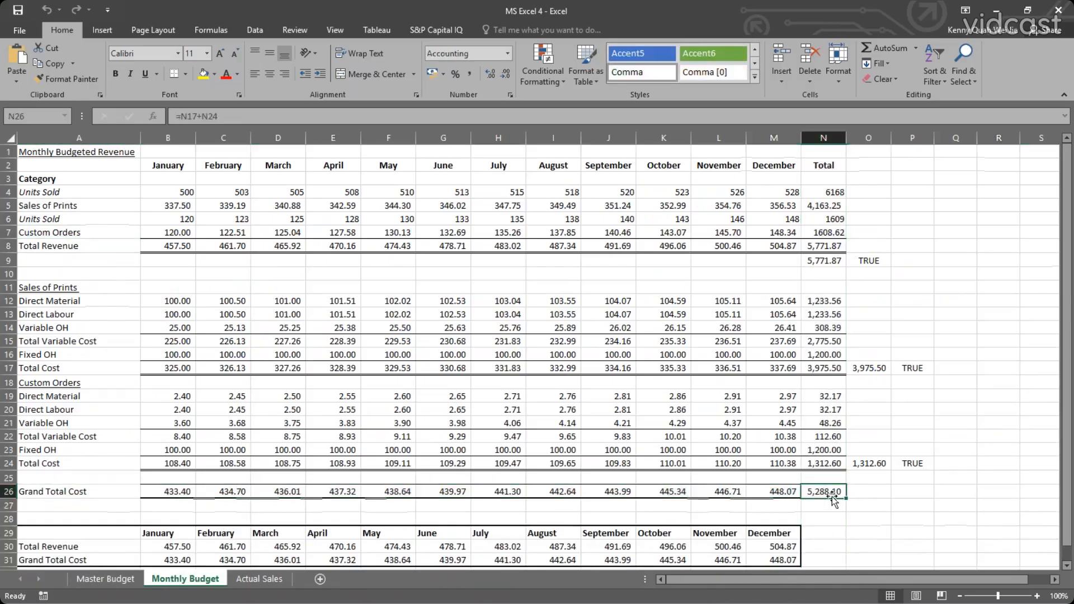
click(113, 580)
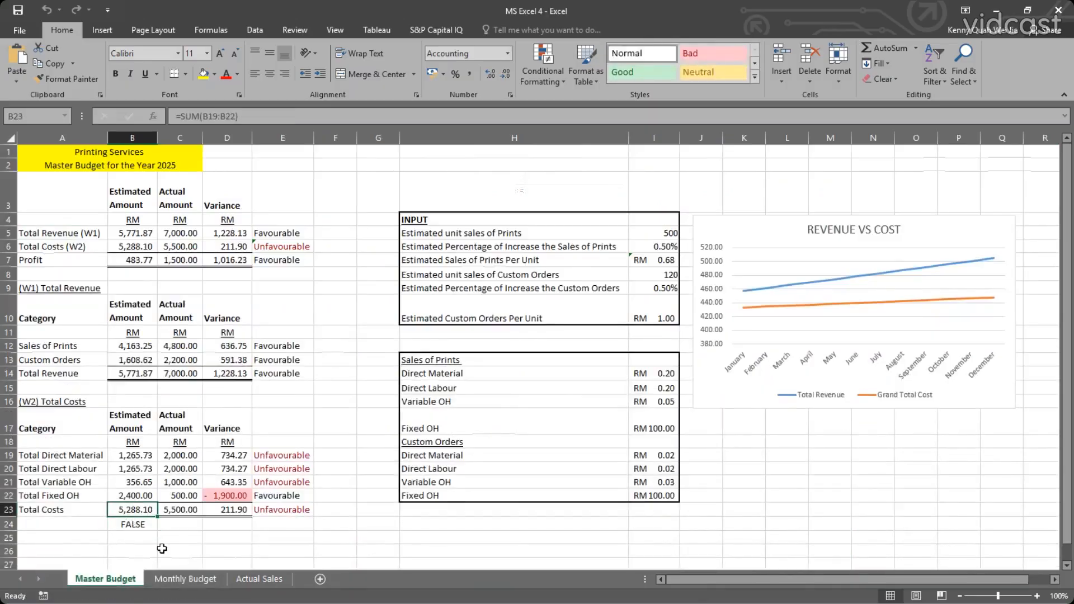
click(181, 580)
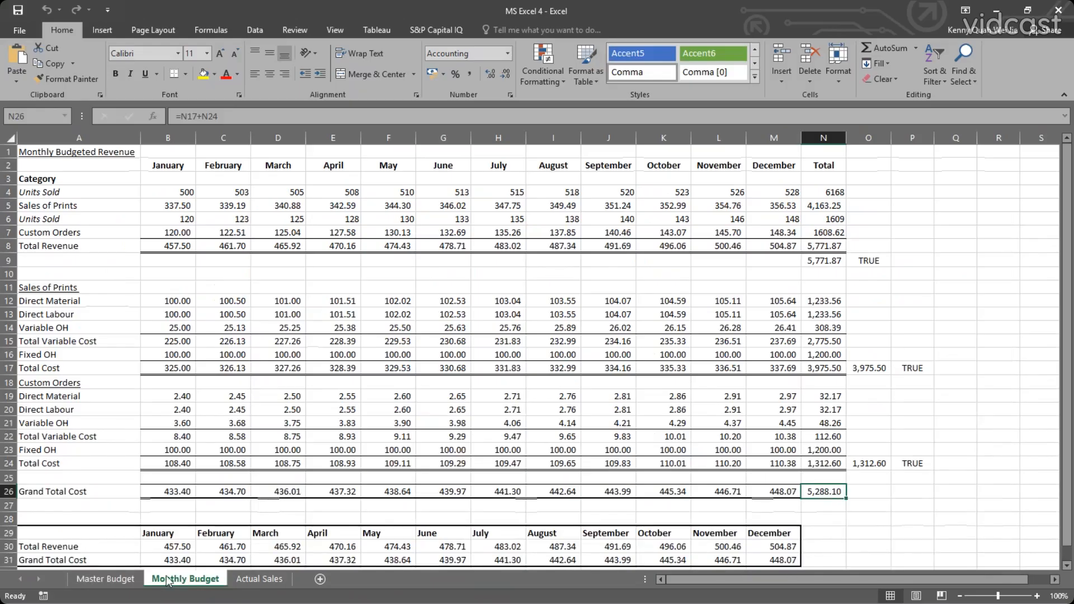
click(112, 579)
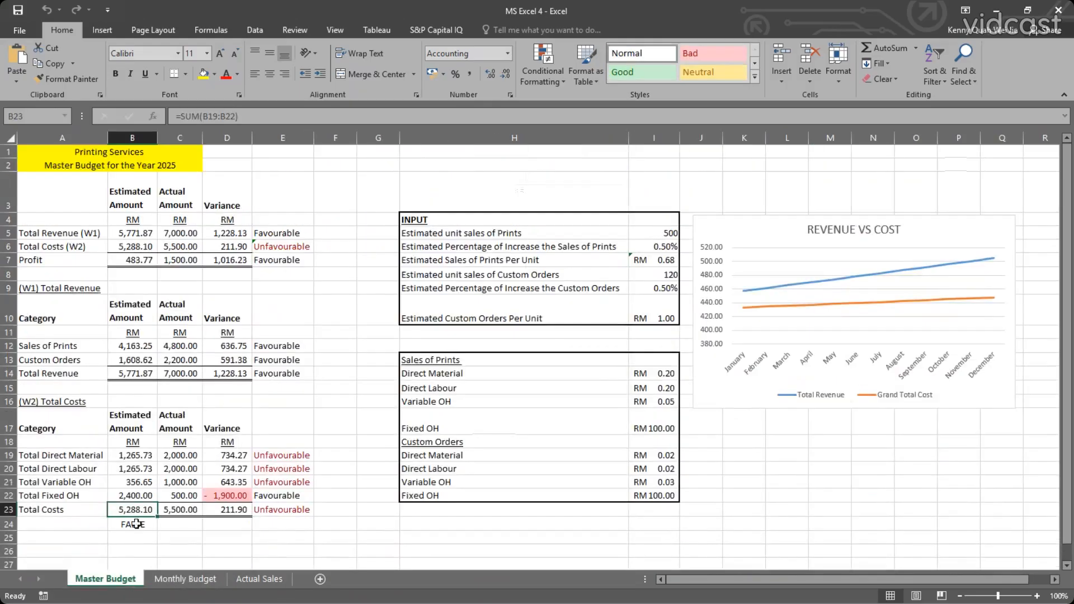
click(136, 524)
click(174, 576)
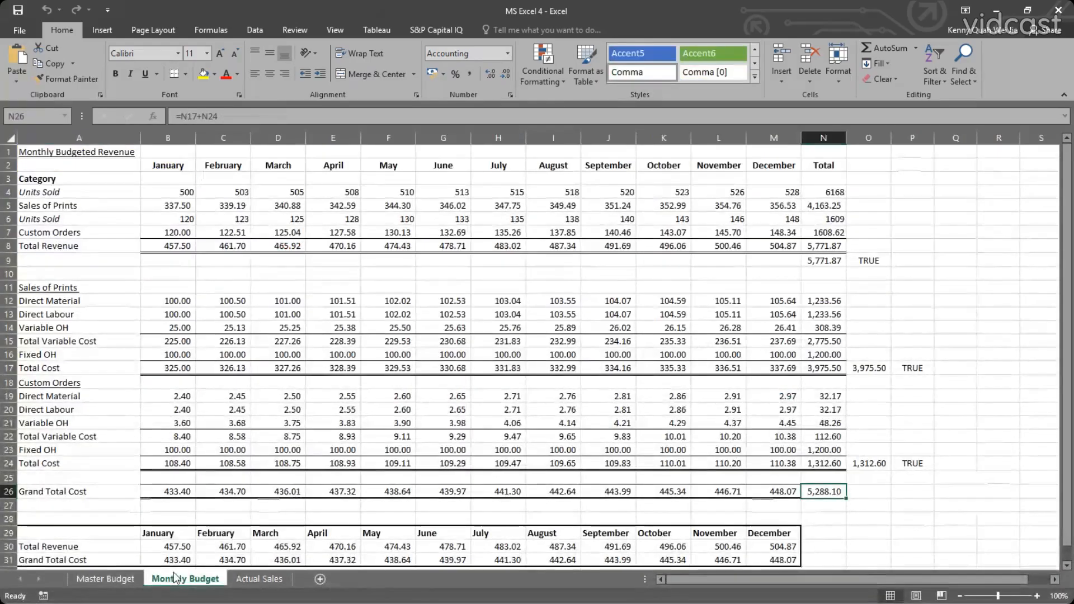
Enter the check formula =B23='Monthly Budget'!N26 in cell B25 of the Master Budget sheet.
click(132, 582)
click(144, 540)
text(=)
click(148, 509)
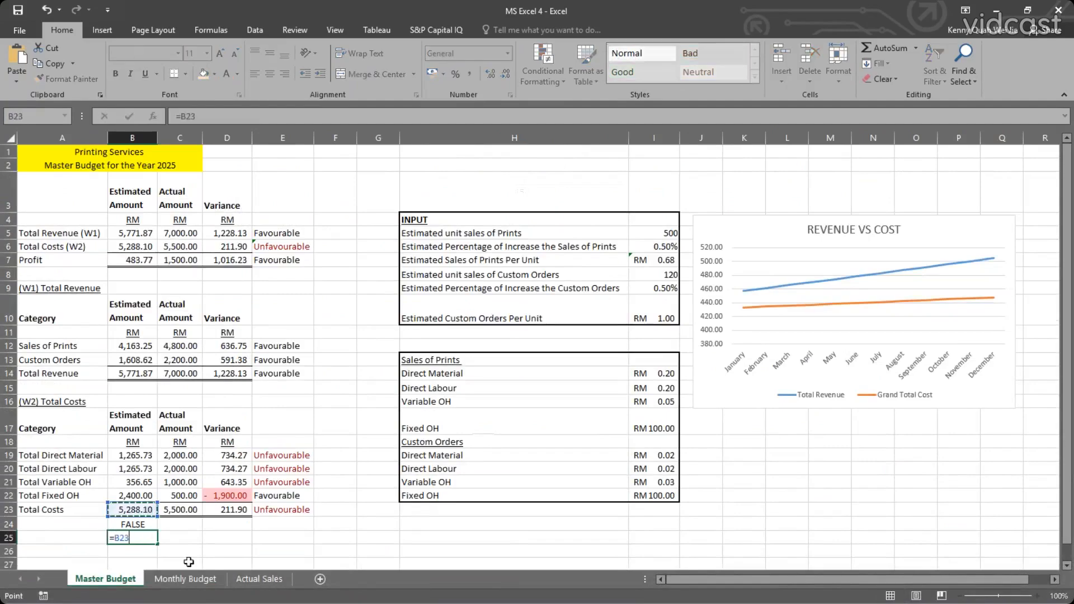
text(=)
click(195, 579)
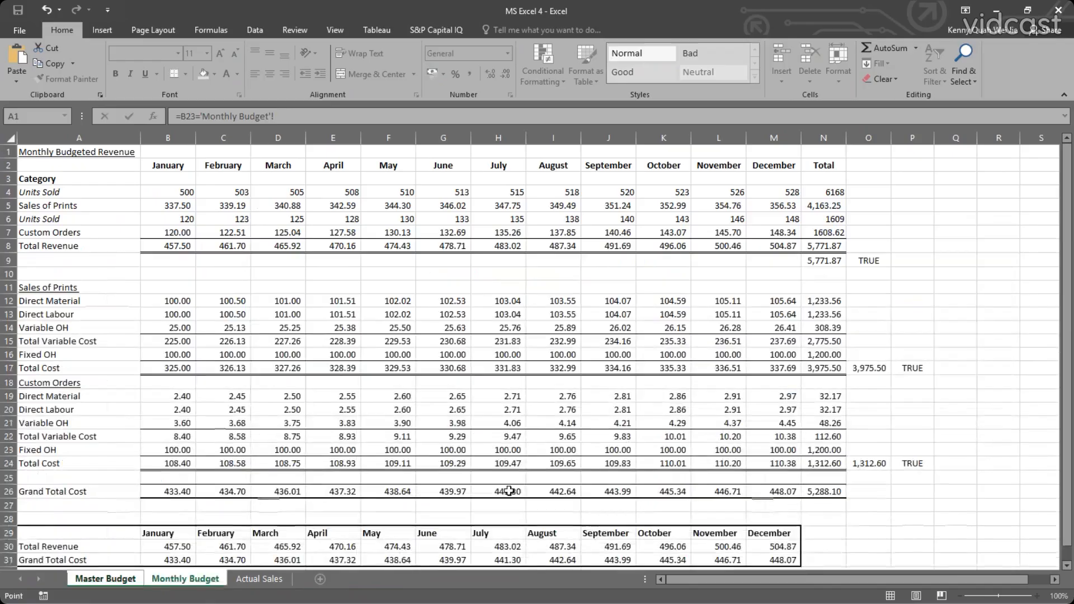
click(830, 492)
key(Return)
click(140, 537)
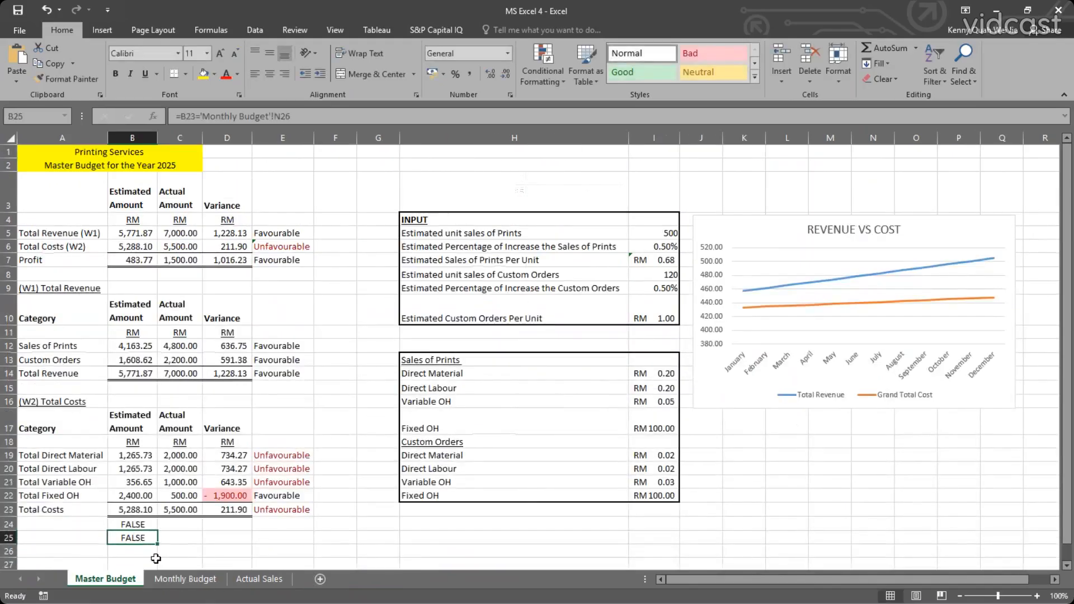
Examine the December and November grand total cost formulas in M26 and L26 on the Monthly Budget sheet.
click(188, 571)
click(773, 492)
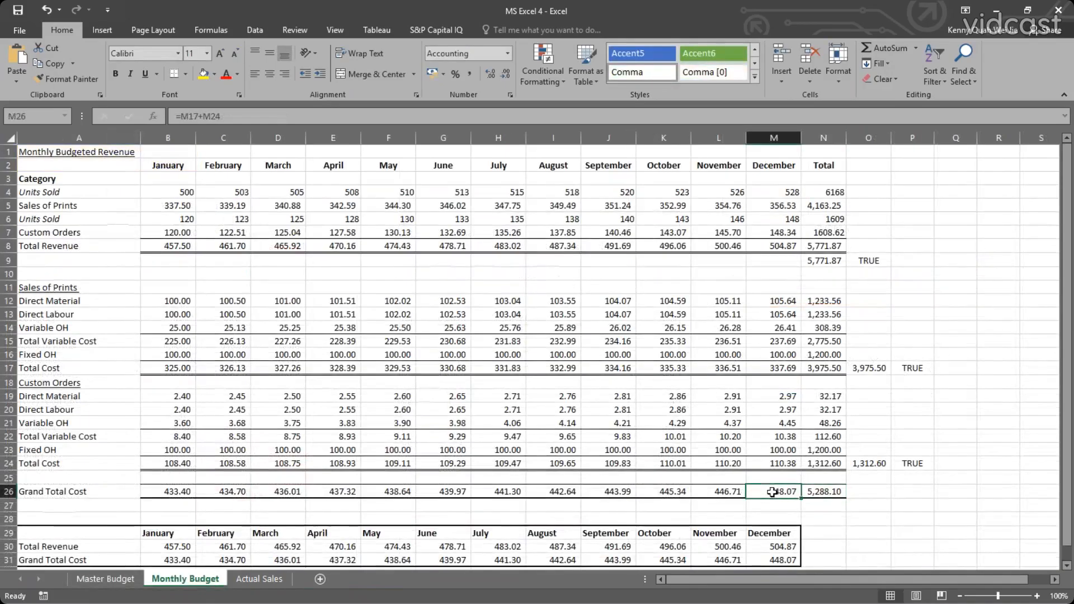
click(723, 494)
double_click(736, 492)
key(Escape)
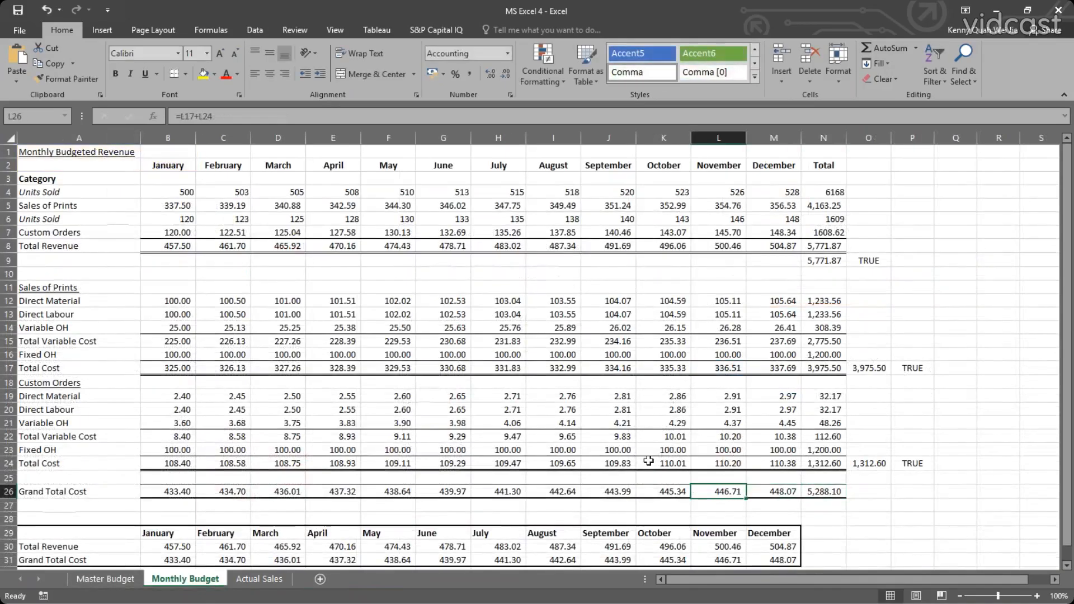
Examine the estimated cost formulas in B19 to B23 and the check formula in B24 on the Master Budget sheet.
click(128, 579)
click(142, 496)
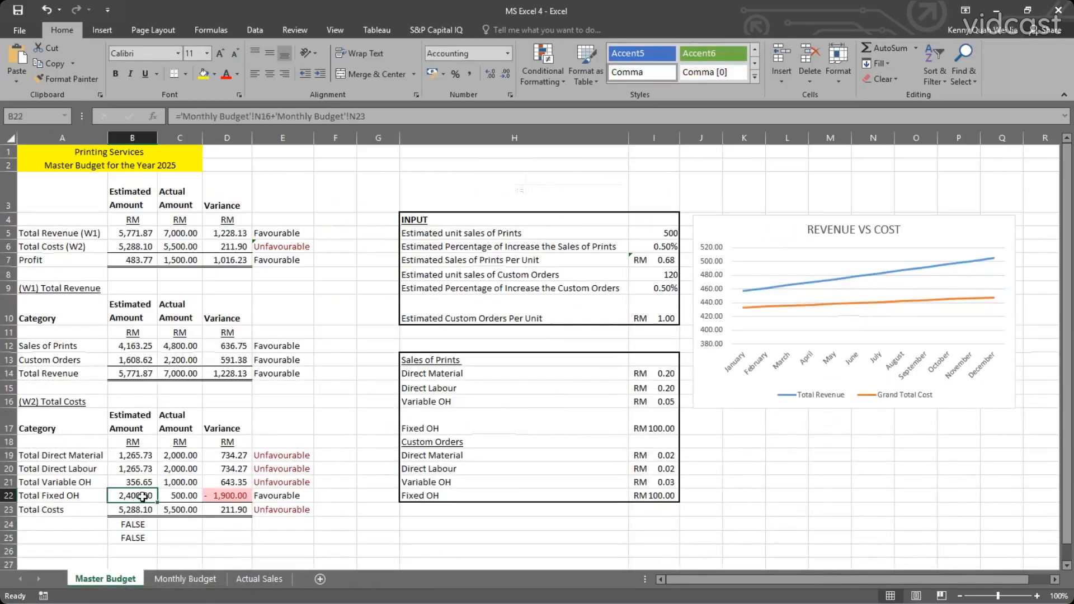
click(145, 482)
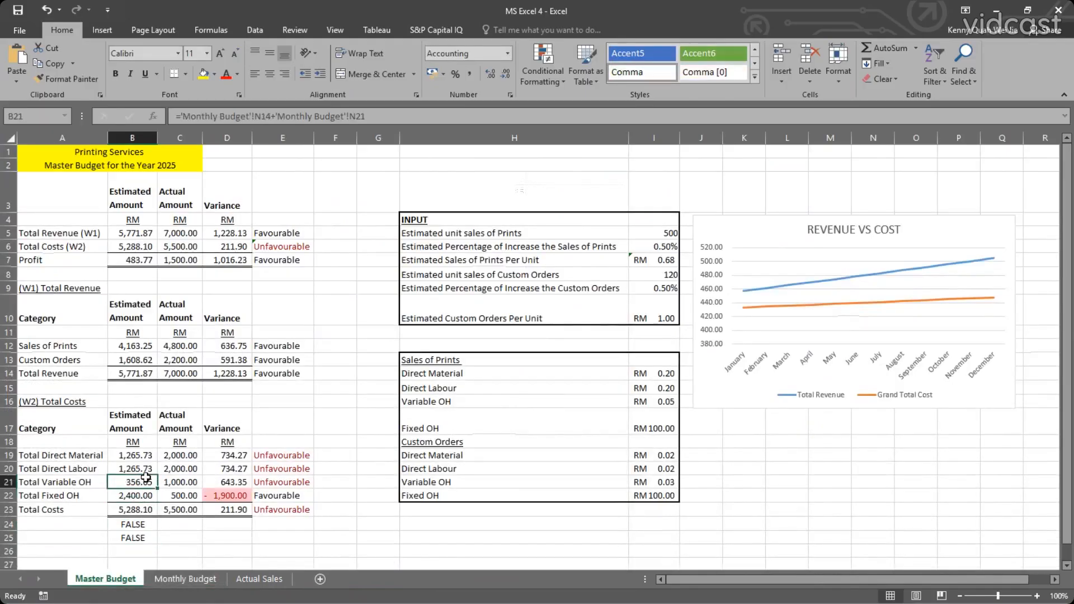
click(144, 469)
click(144, 455)
click(143, 469)
click(143, 482)
click(143, 495)
click(142, 510)
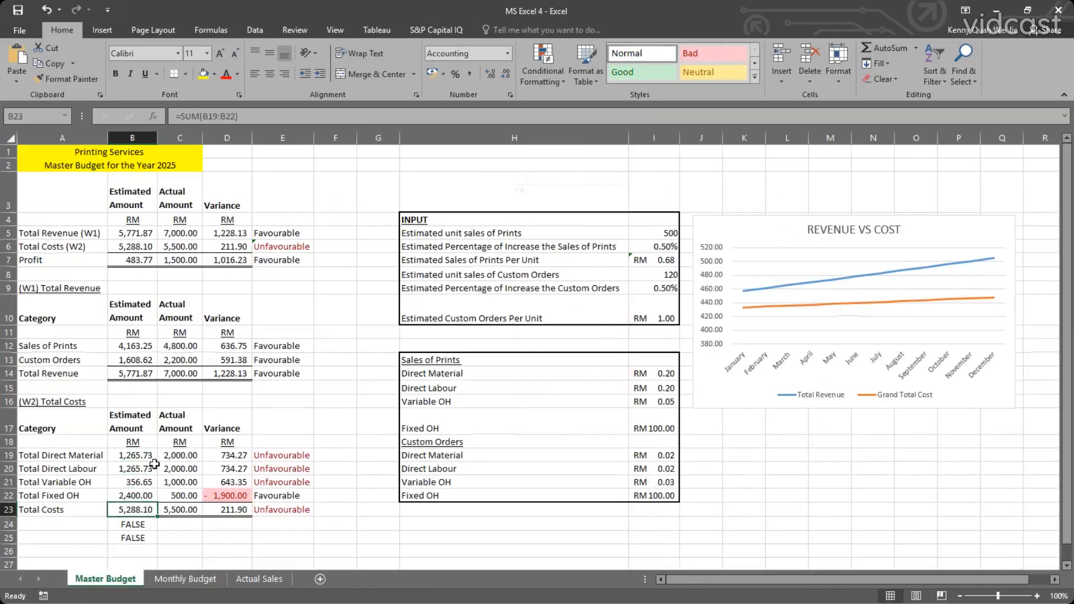
click(144, 528)
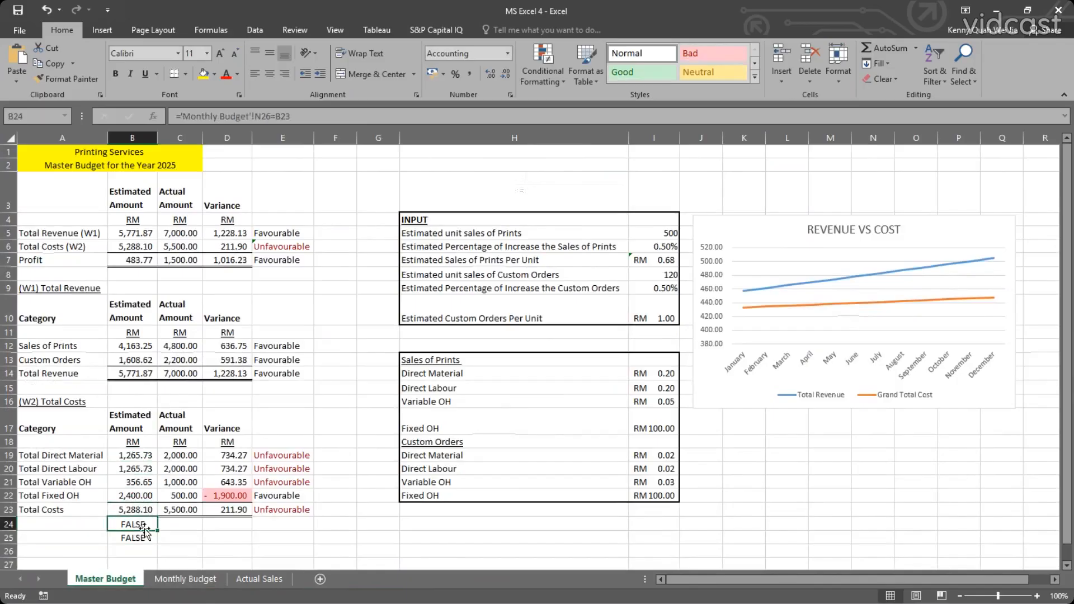
Enter the difference formula =B23-'Monthly Budget'!N26 in cell B26 of the Master Budget sheet.
click(142, 551)
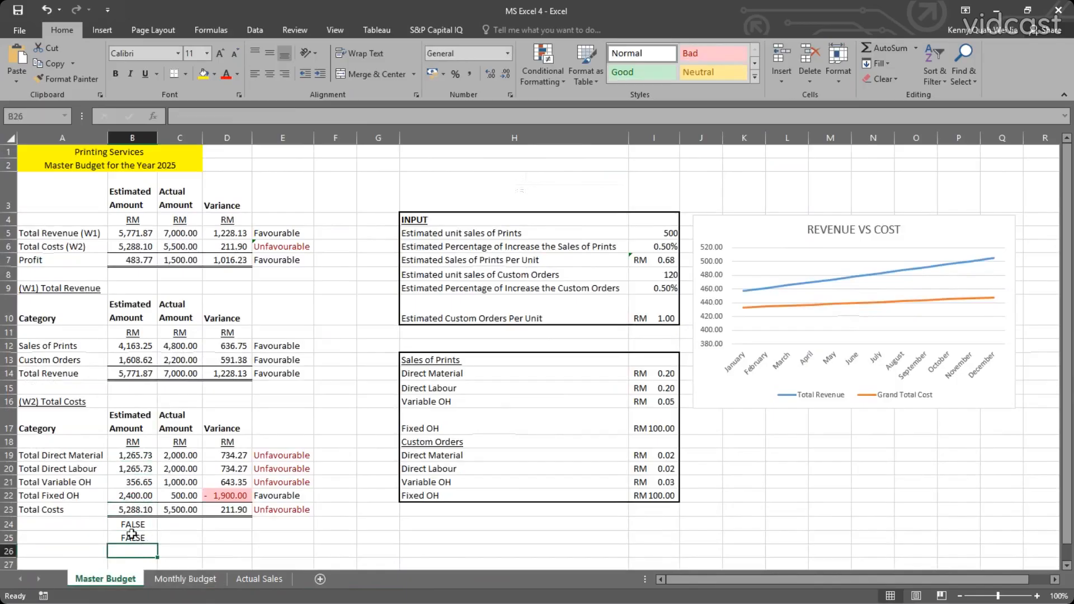
text(=)
click(131, 510)
text(-)
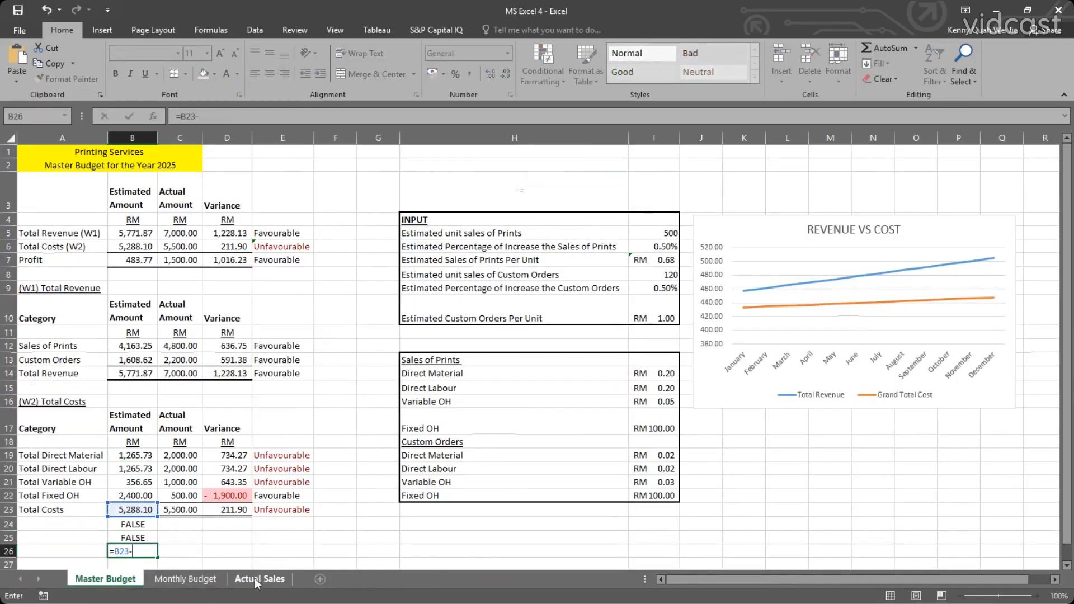
click(176, 579)
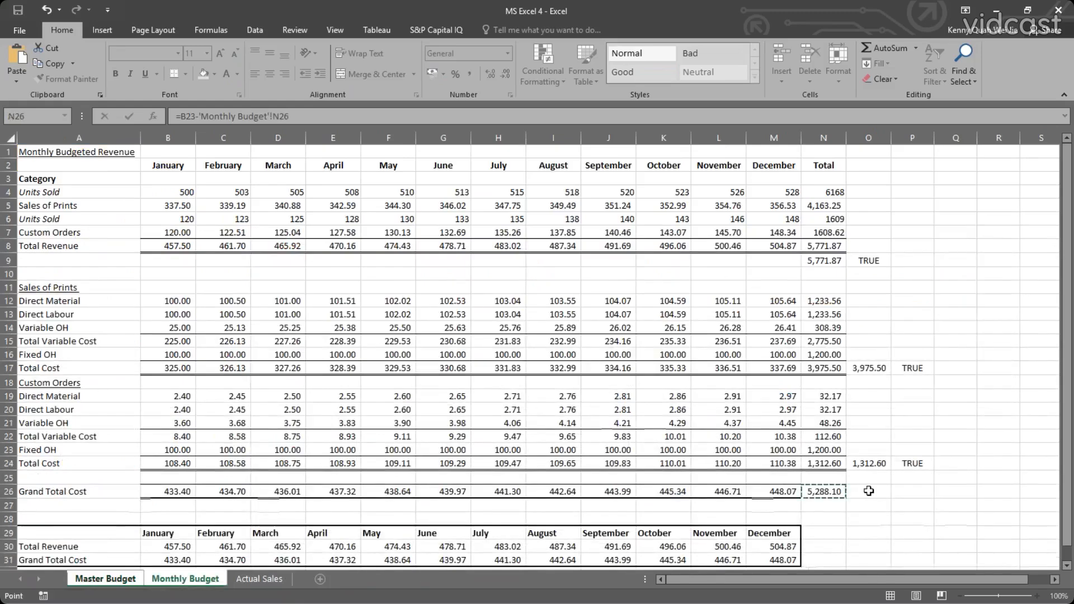
click(814, 489)
key(Return)
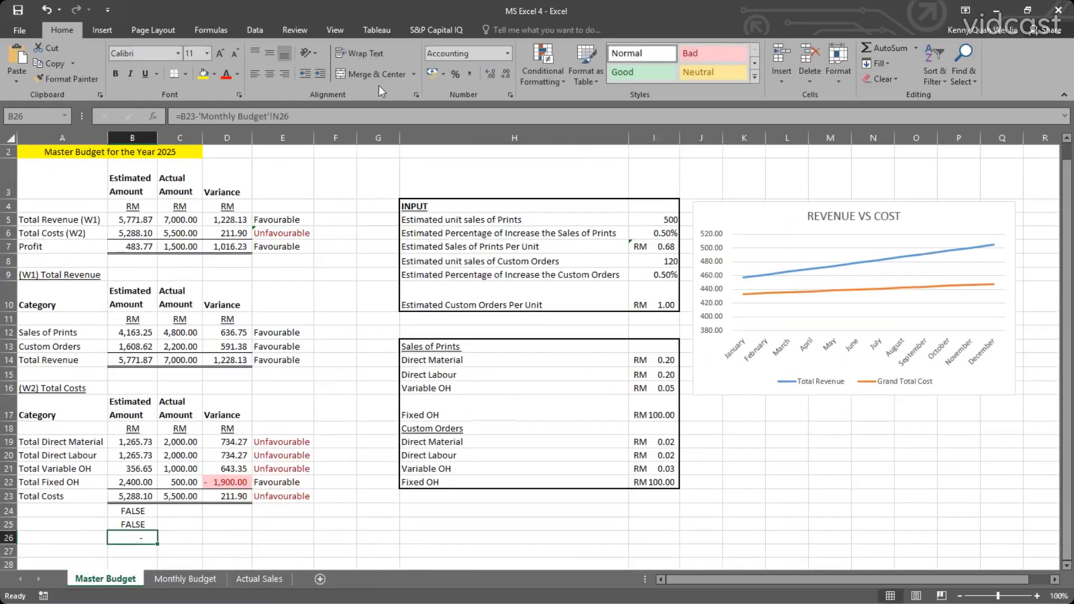
Try the comma and percent number styles and additional decimal places on the difference in cell B26.
click(471, 75)
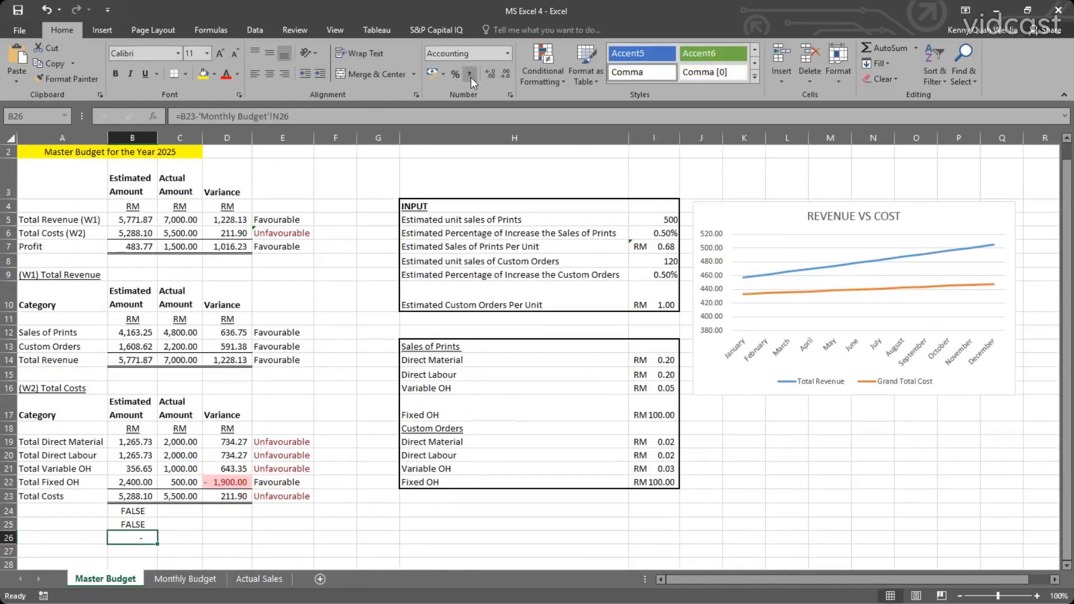
click(95, 534)
click(140, 539)
click(491, 72)
click(471, 71)
click(458, 76)
click(471, 73)
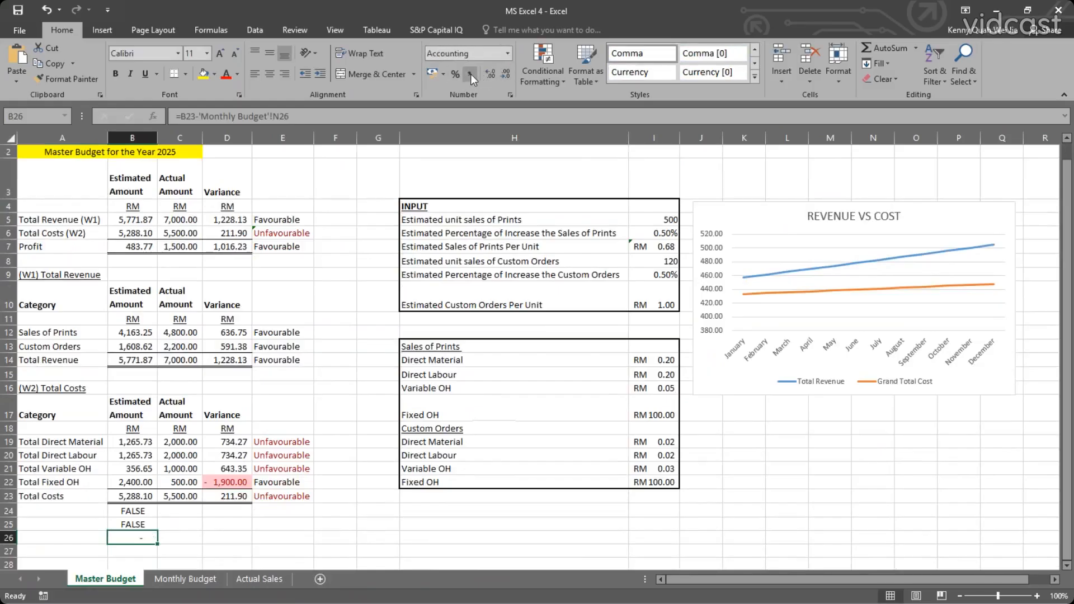
click(495, 73)
Apply the RM English (Malaysia) accounting format to the difference in cell B26.
click(444, 74)
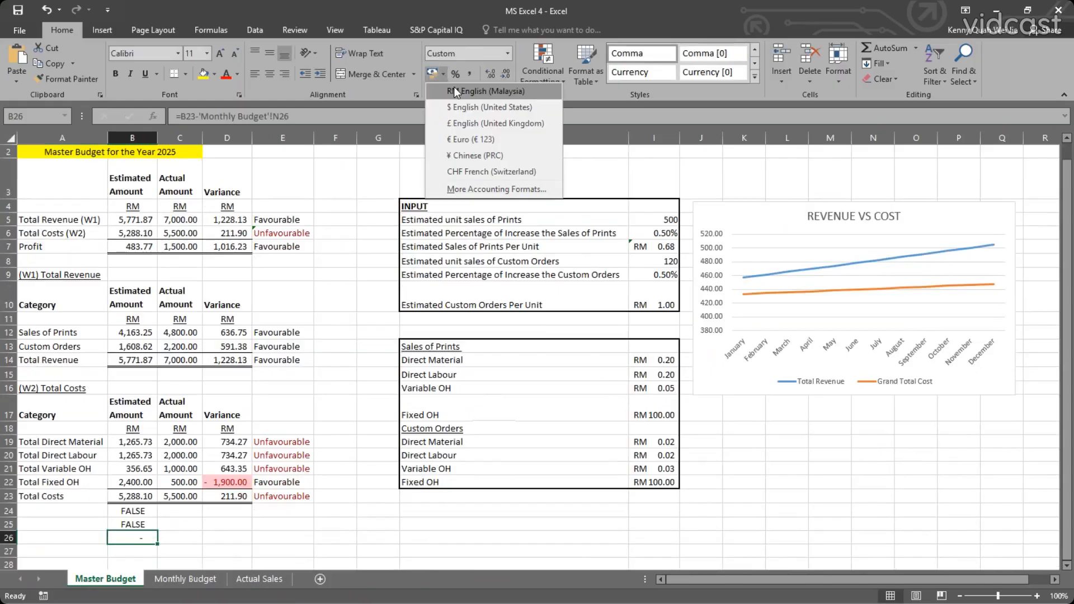
click(455, 91)
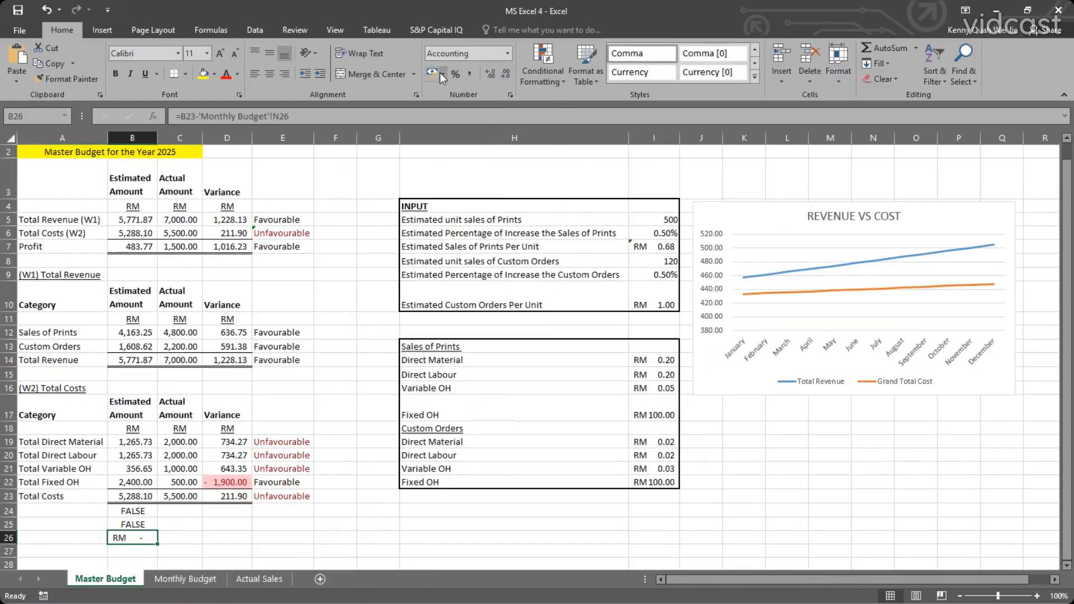
click(441, 73)
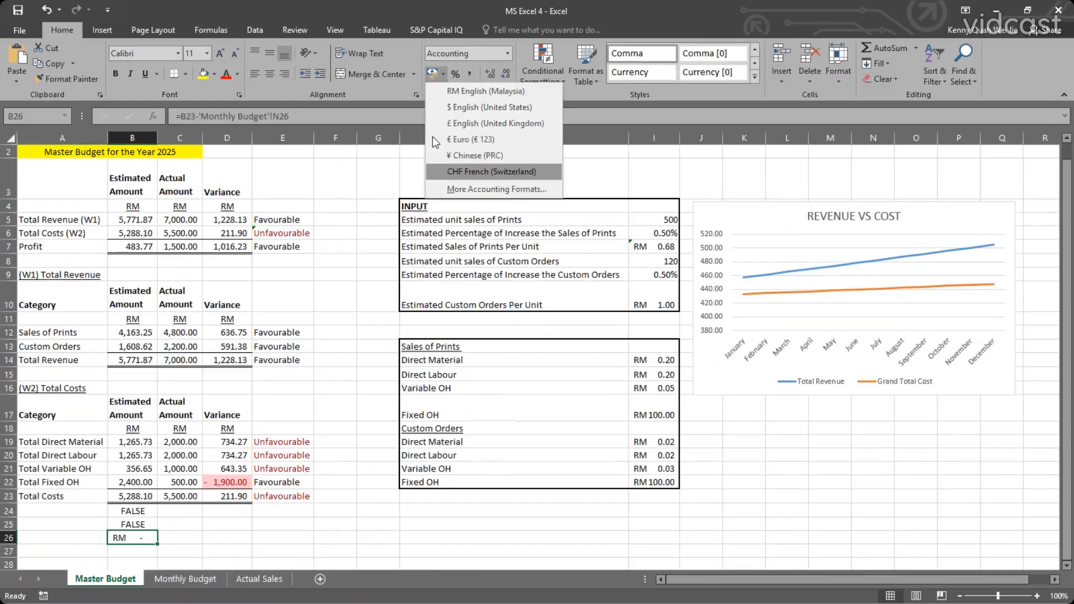
click(444, 72)
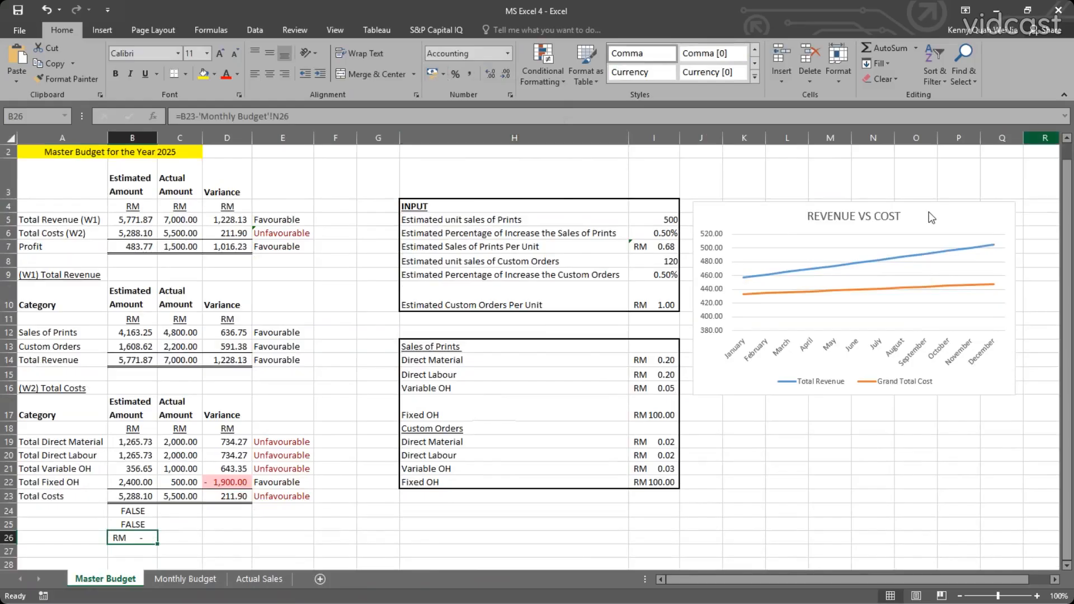
Highlight the check cells B24 to B26 on the Master Budget sheet with yellow fill.
click(150, 520)
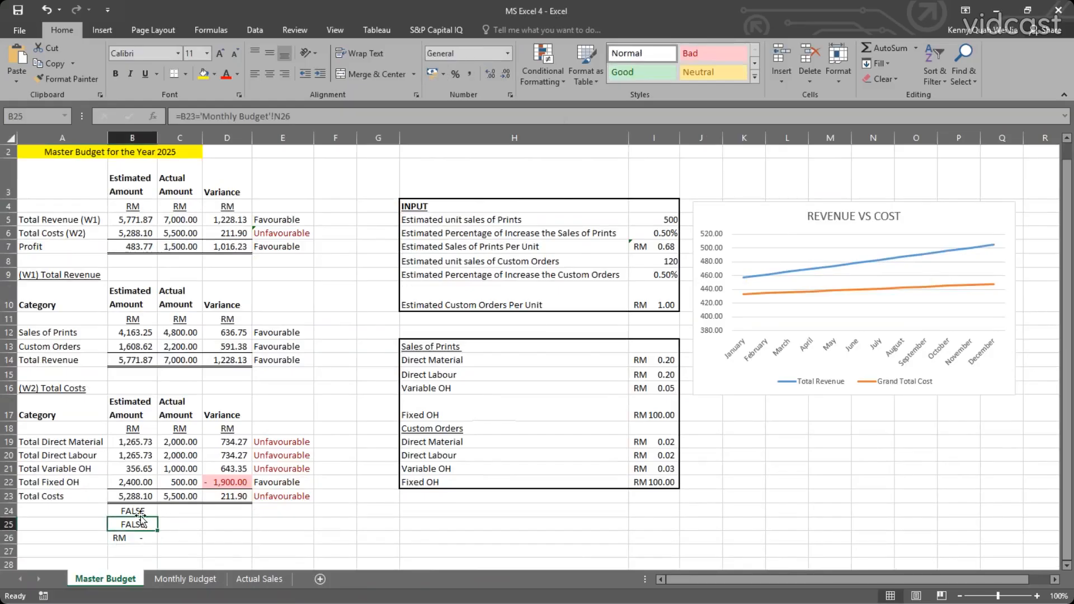
scroll(194, 482, up, 1)
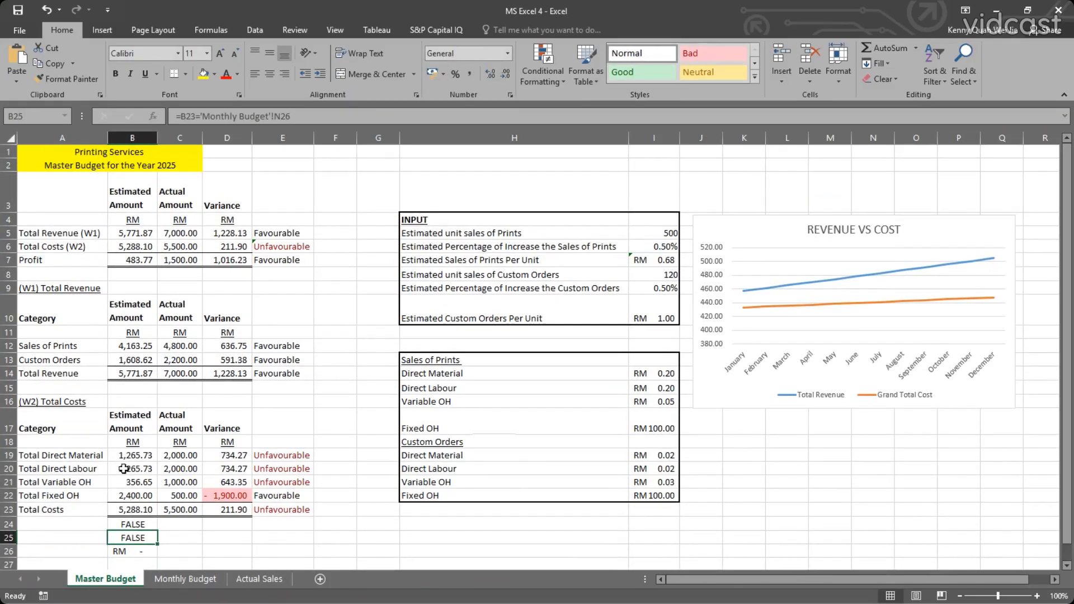
click(137, 523)
shift+click(136, 549)
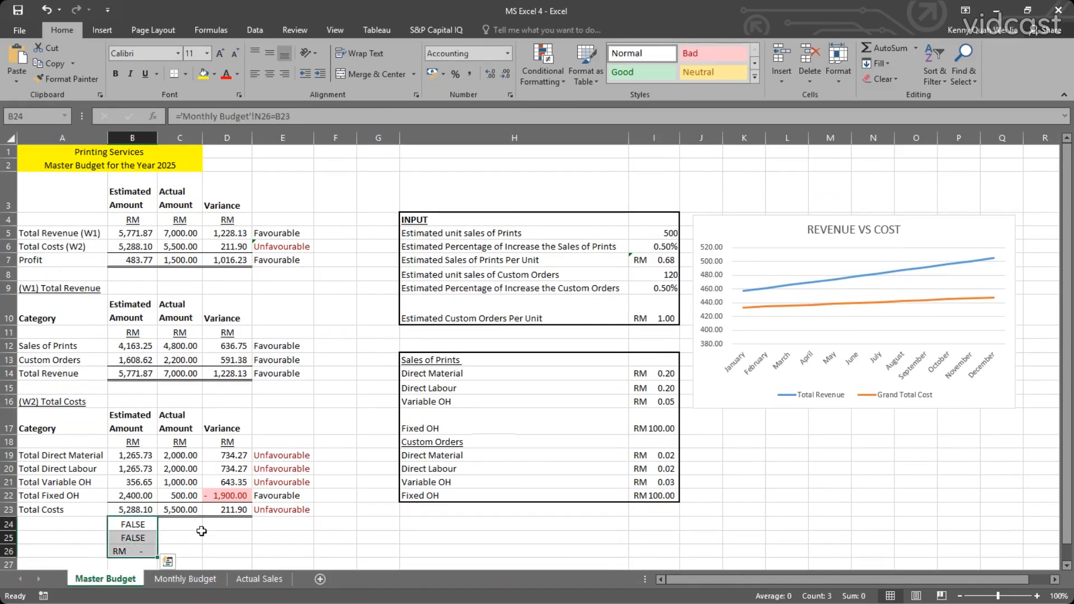
click(204, 77)
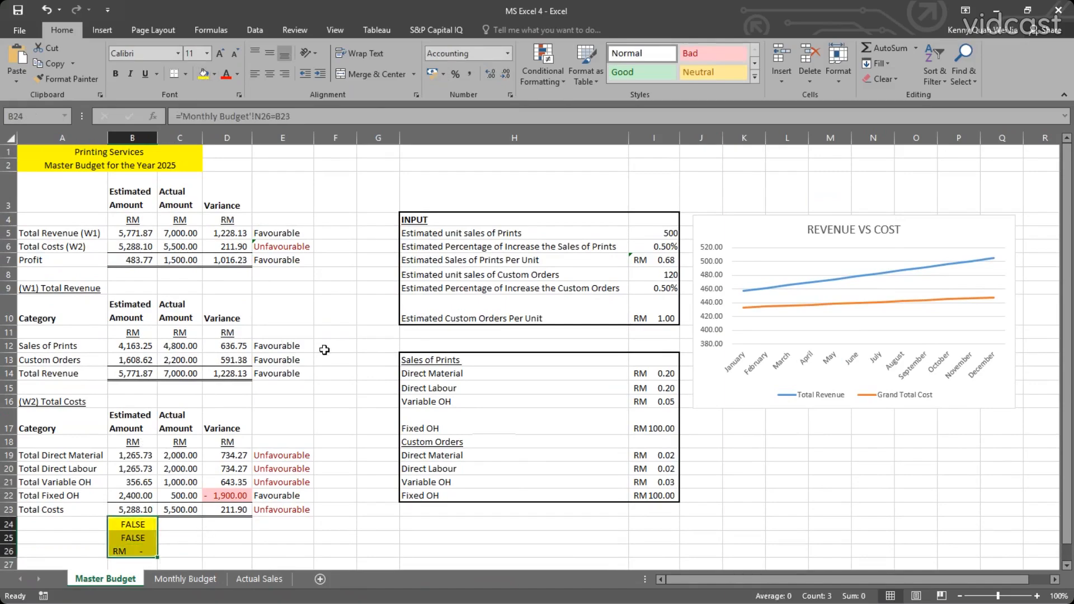
click(283, 346)
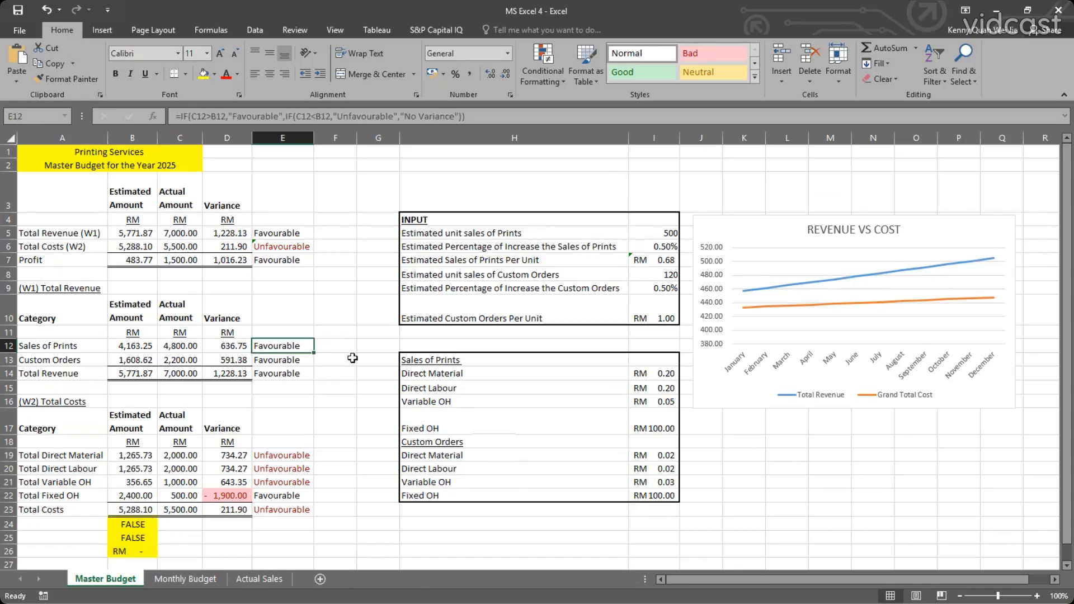
Examine the estimated and actual cost entries in B19 to C22 of the Total Costs section.
click(353, 359)
drag(145, 463, 143, 508)
click(145, 469)
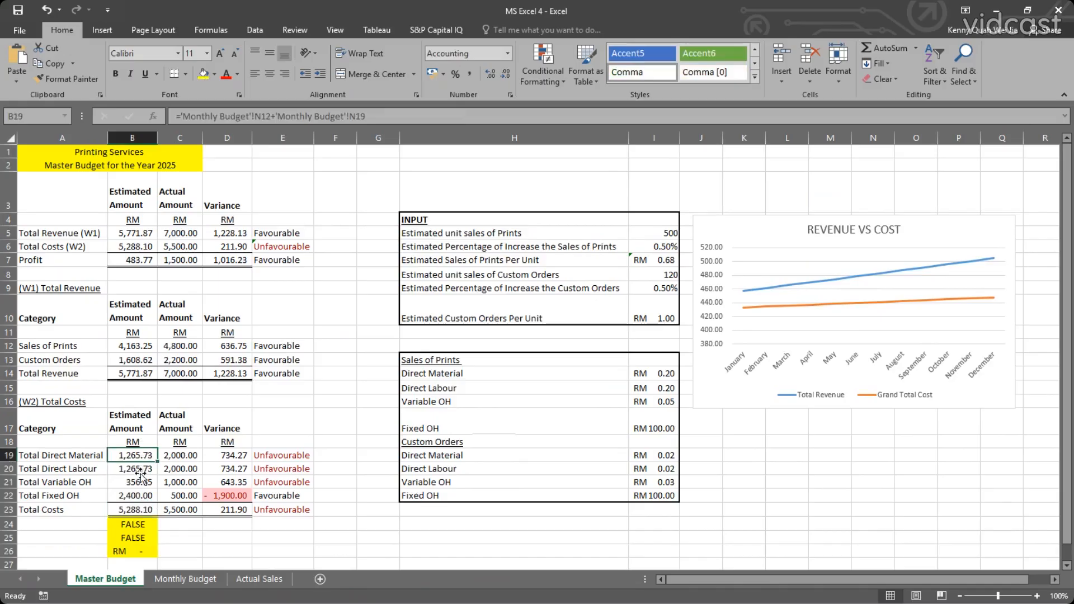
click(182, 469)
click(191, 457)
click(182, 484)
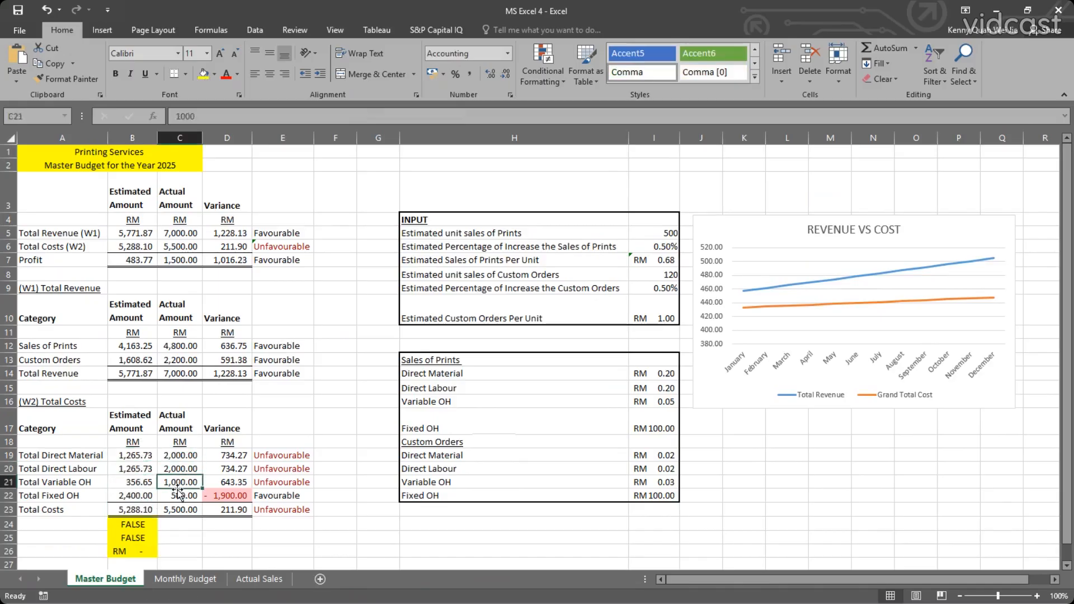
click(142, 496)
click(148, 466)
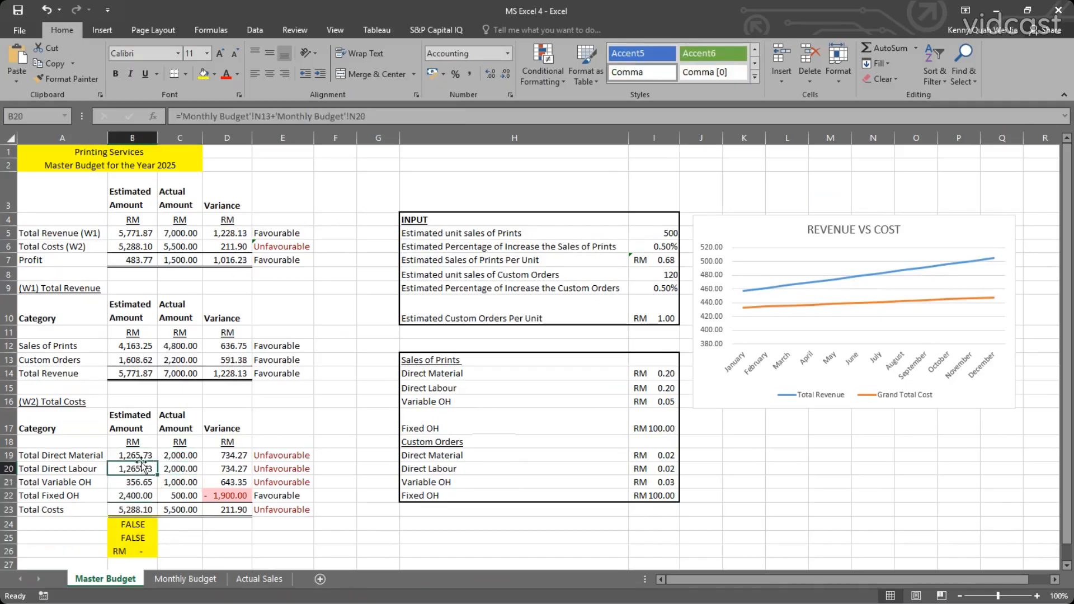
Compare the grand total cost in N26 of the Monthly Budget sheet with the highlighted checks in B24 to B26 of the Master Budget sheet.
click(196, 580)
click(835, 492)
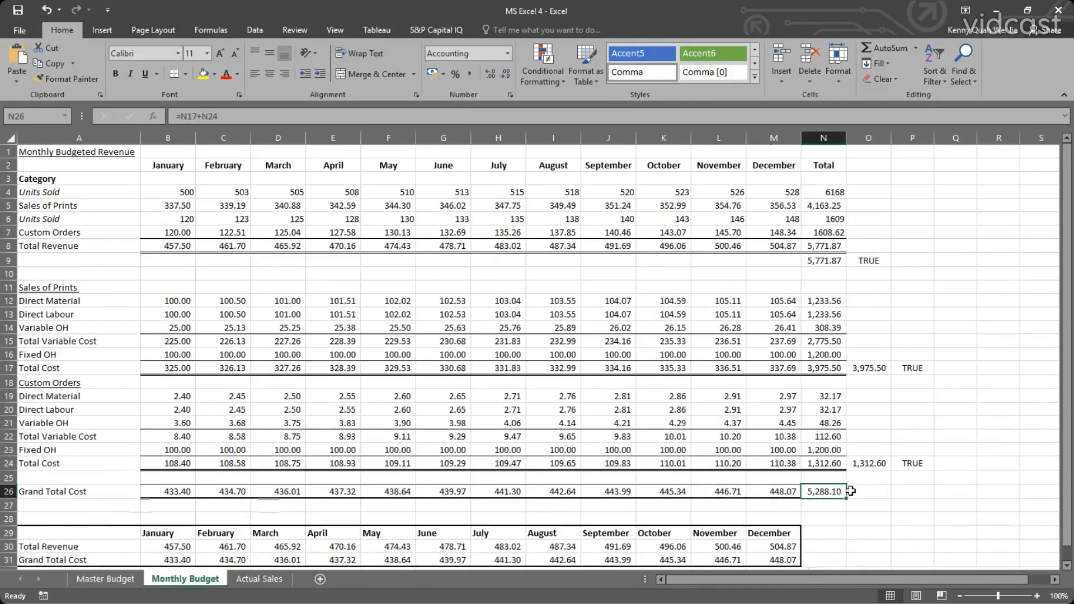
click(106, 579)
click(185, 580)
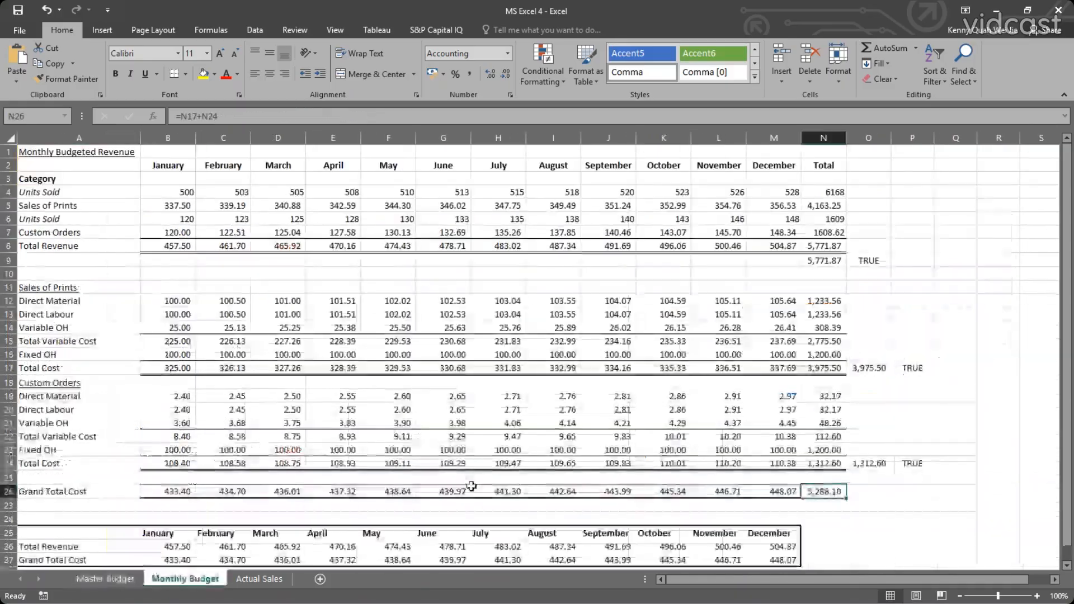
click(127, 581)
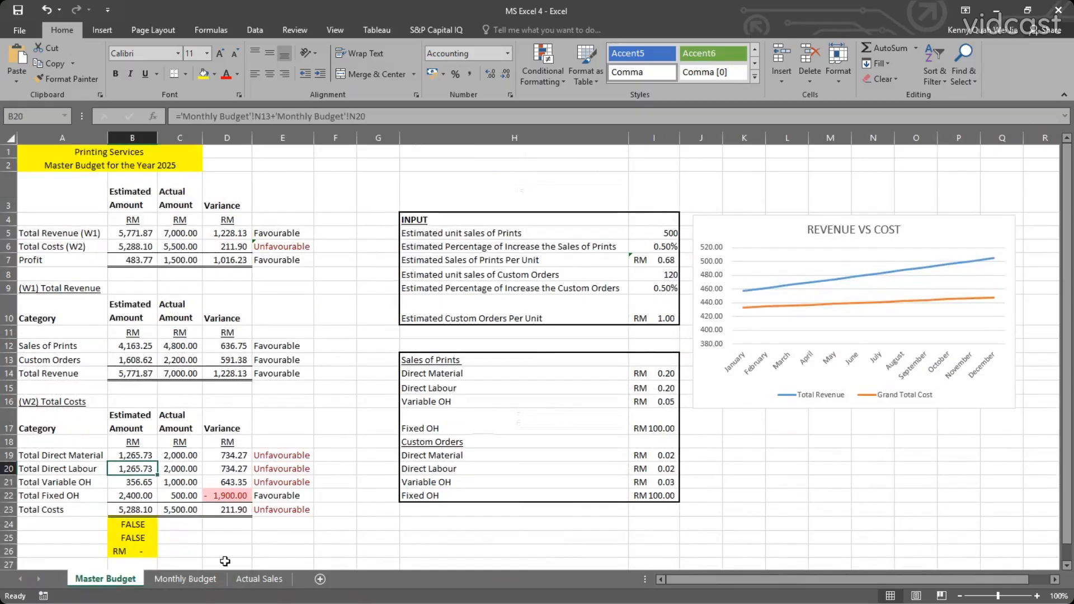
click(139, 527)
drag(139, 527, 133, 551)
click(180, 524)
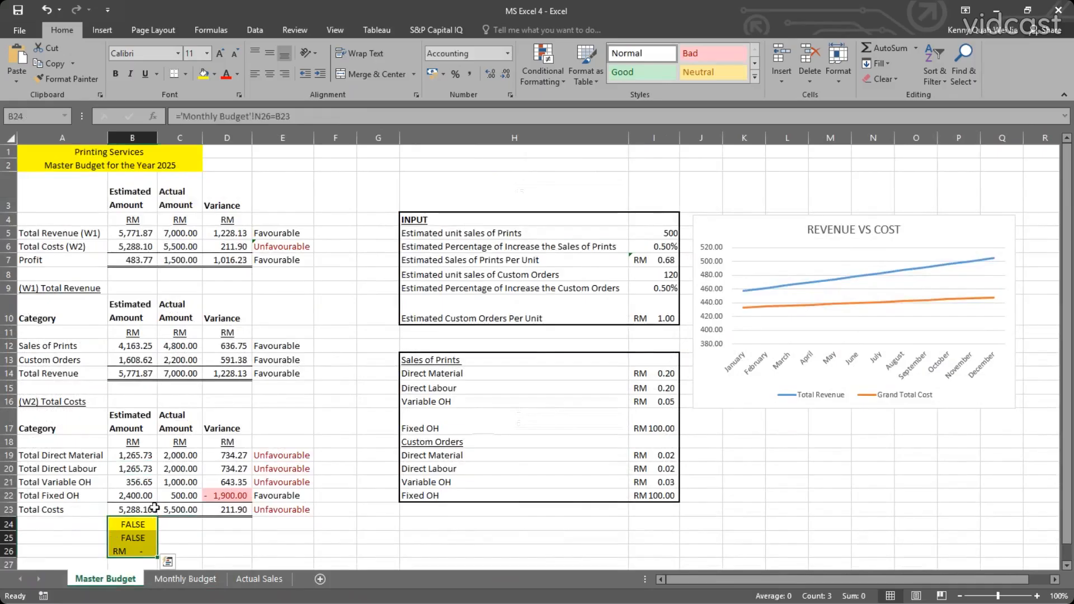
click(161, 529)
drag(147, 526, 144, 553)
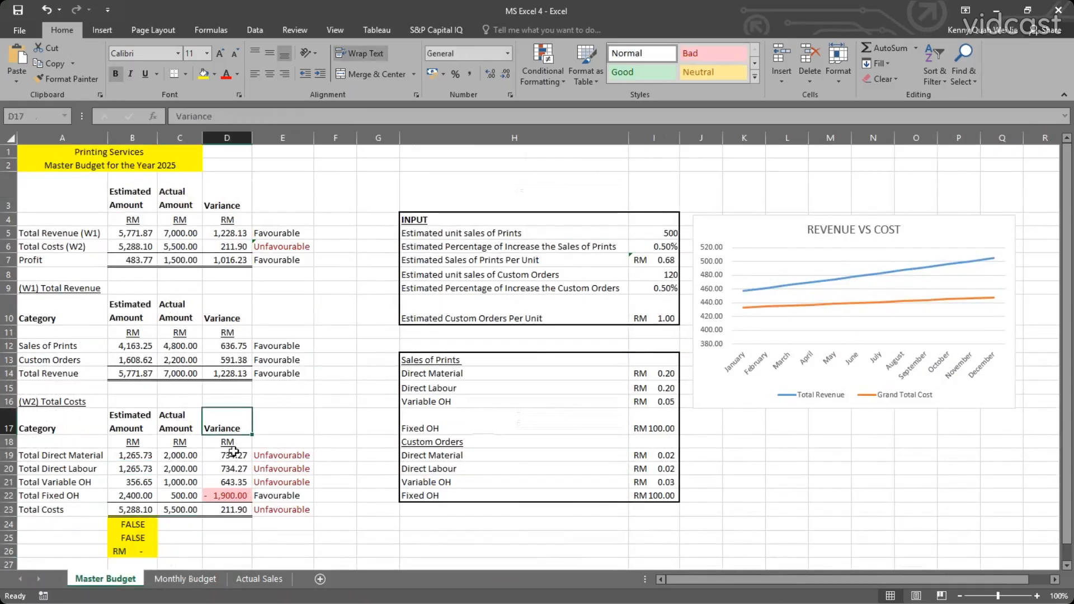
Review the INPUT assumptions, the unit costs for Sales of Prints and Custom Orders, and the Revenue vs Cost chart.
click(598, 373)
click(641, 373)
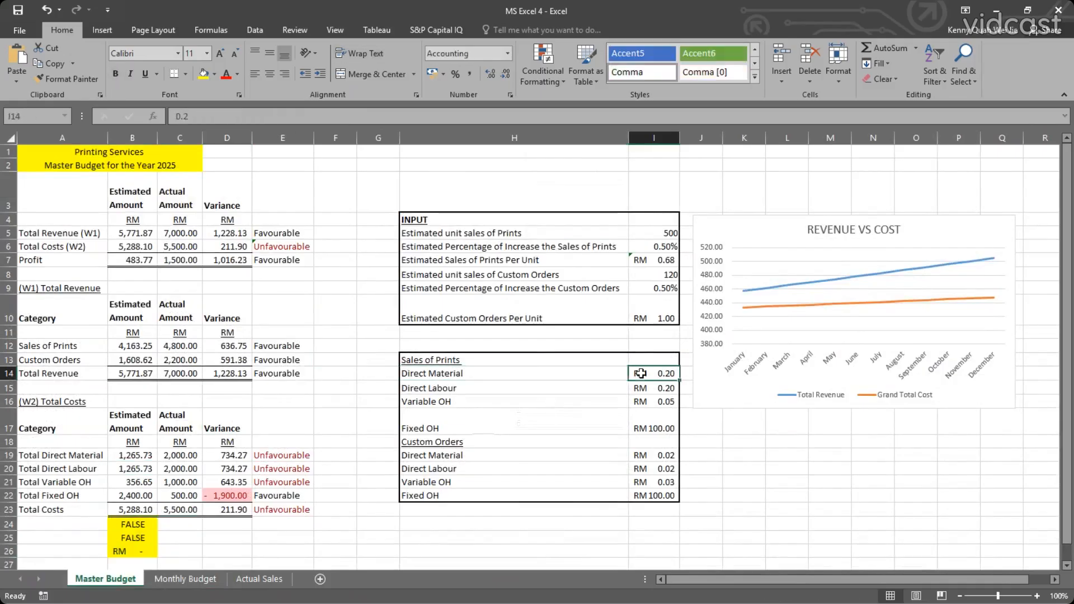
click(648, 247)
click(652, 232)
drag(447, 221, 641, 317)
drag(421, 360, 650, 507)
click(513, 477)
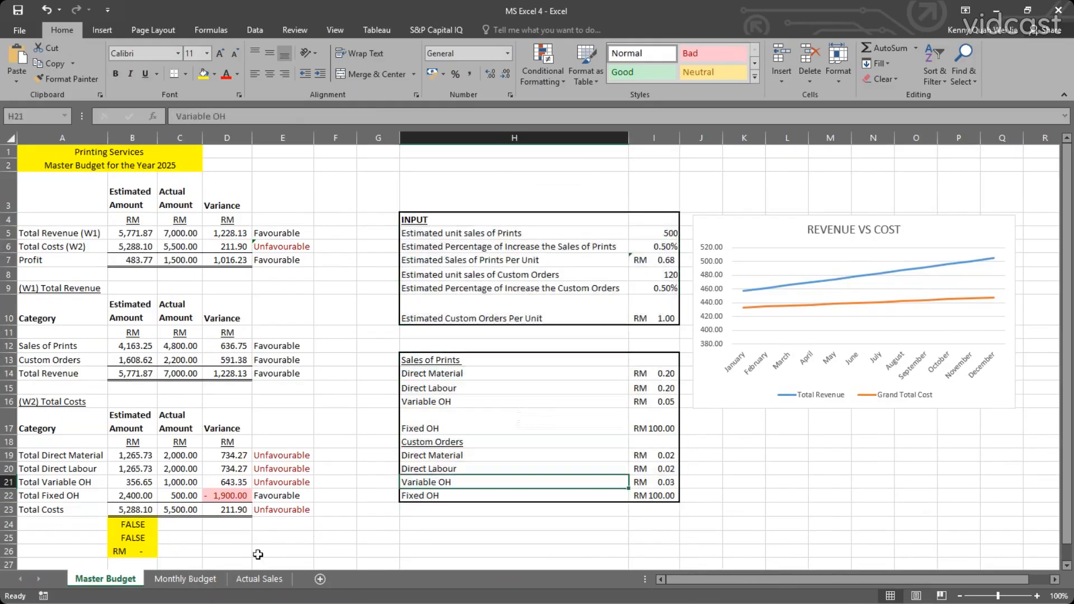
click(386, 385)
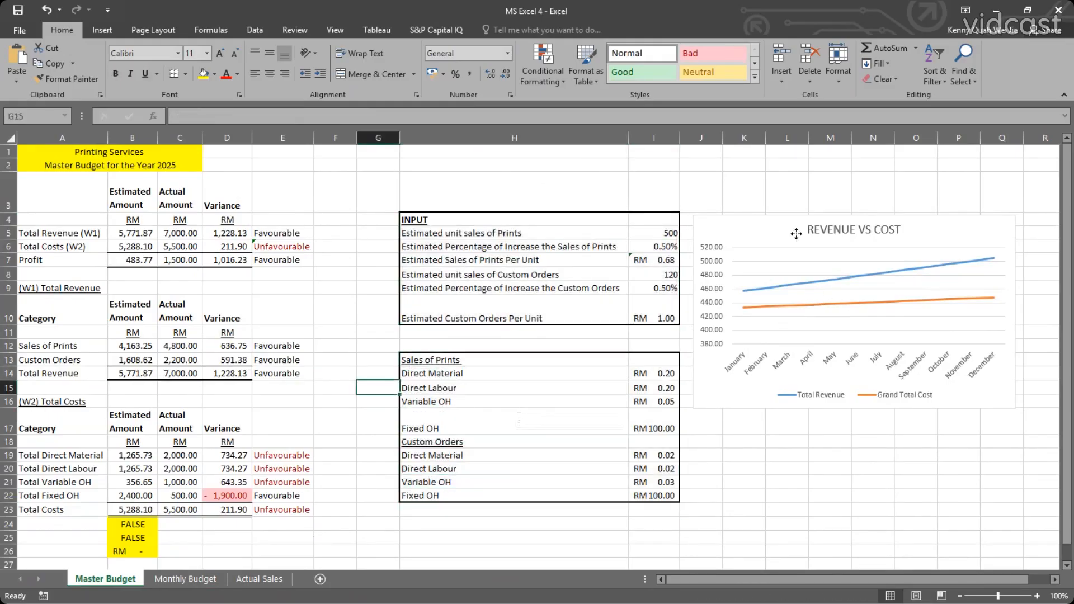
click(765, 263)
Review the monthly revenue and cost tables on the Monthly Budget sheet, then return to the Master Budget sheet.
click(205, 582)
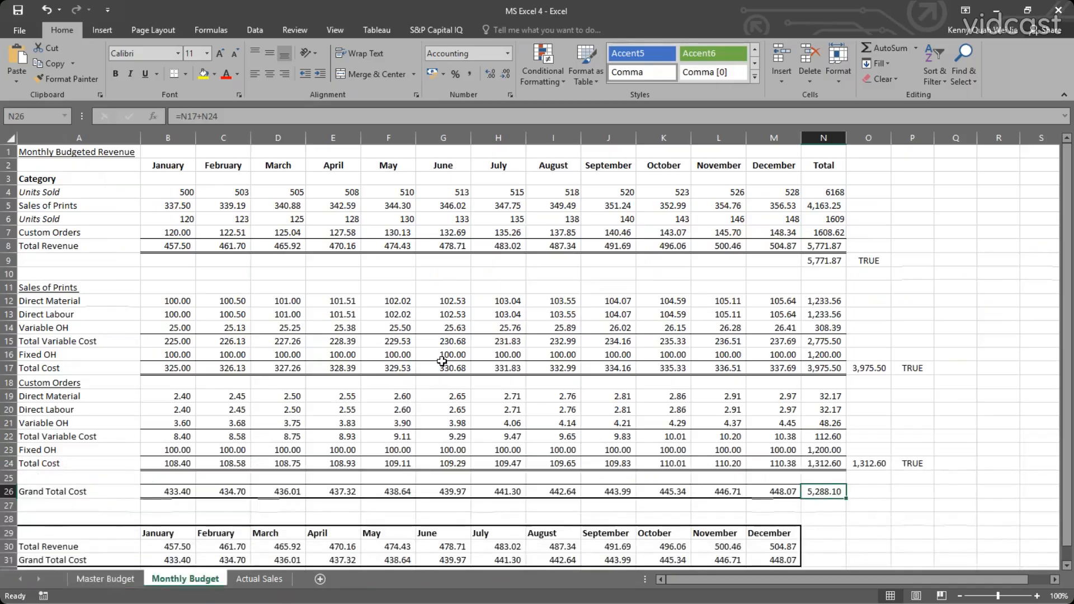
click(509, 351)
click(602, 355)
click(278, 287)
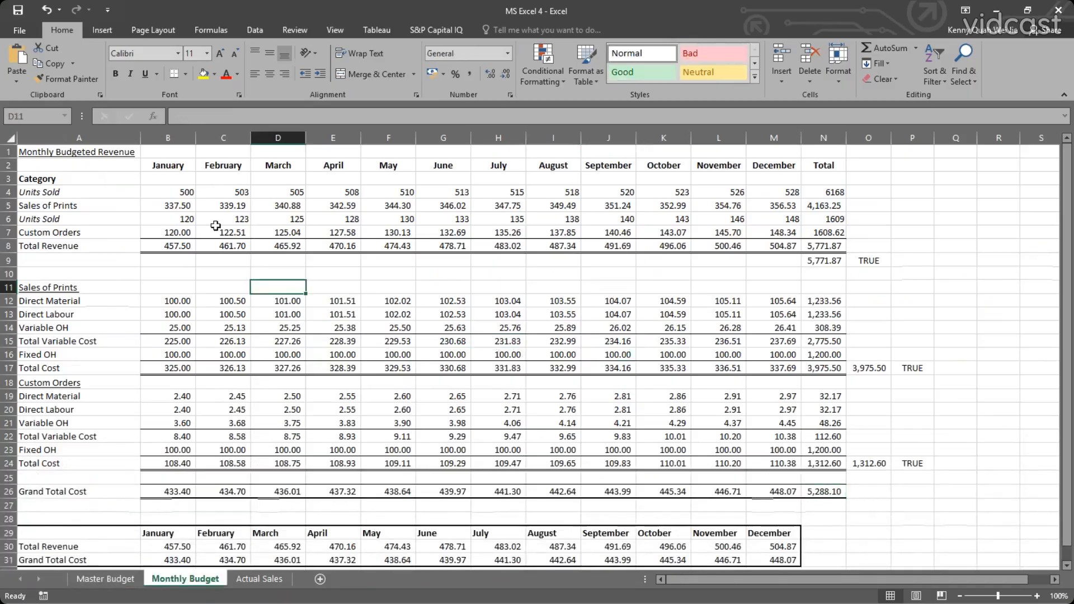
scroll(426, 365, down, 3)
scroll(427, 366, up, 3)
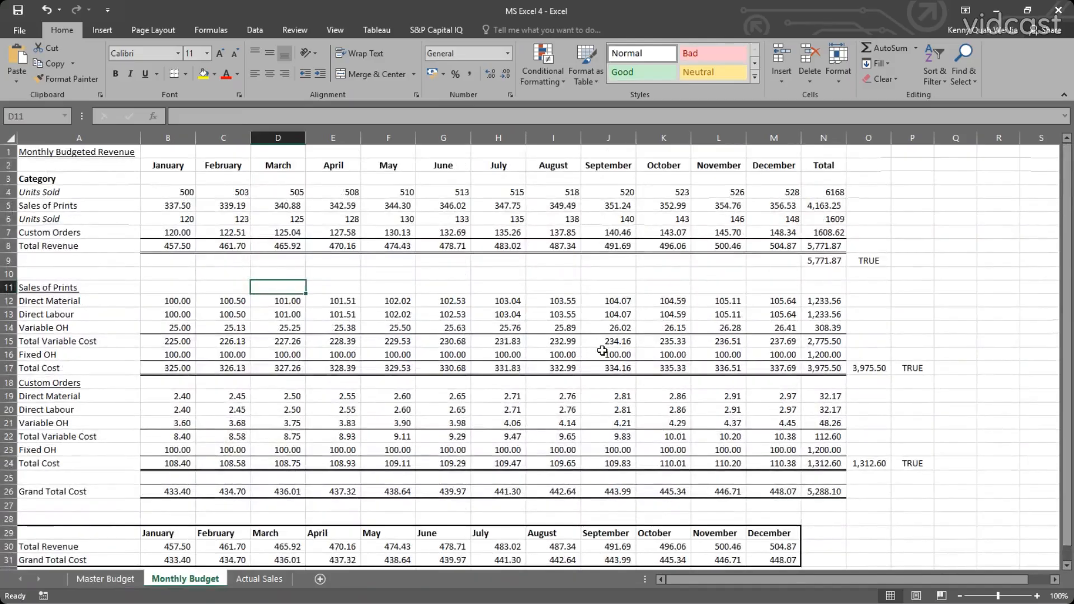
click(137, 580)
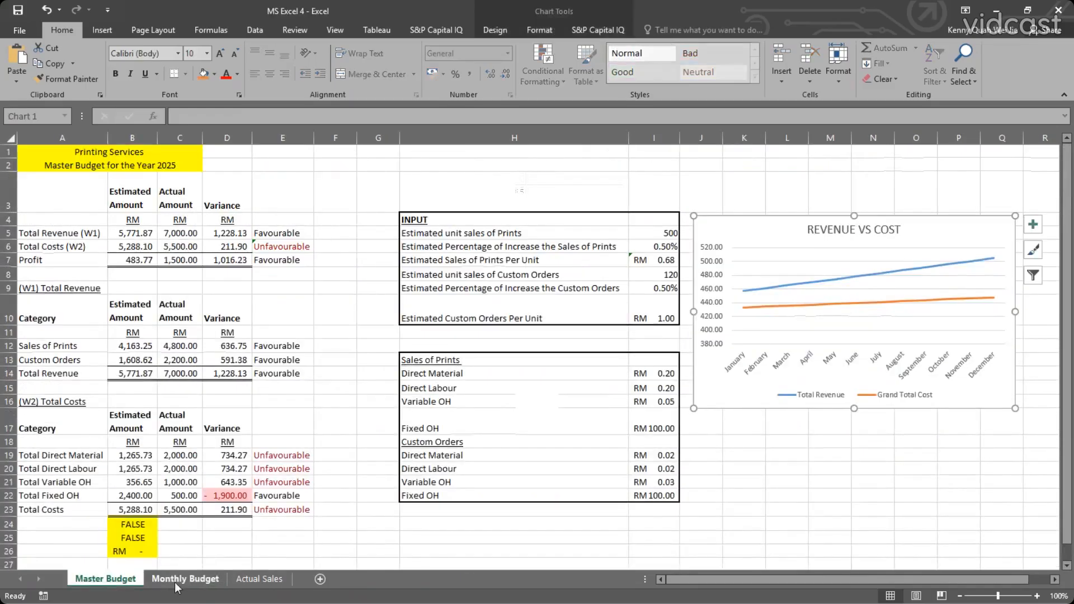
click(287, 428)
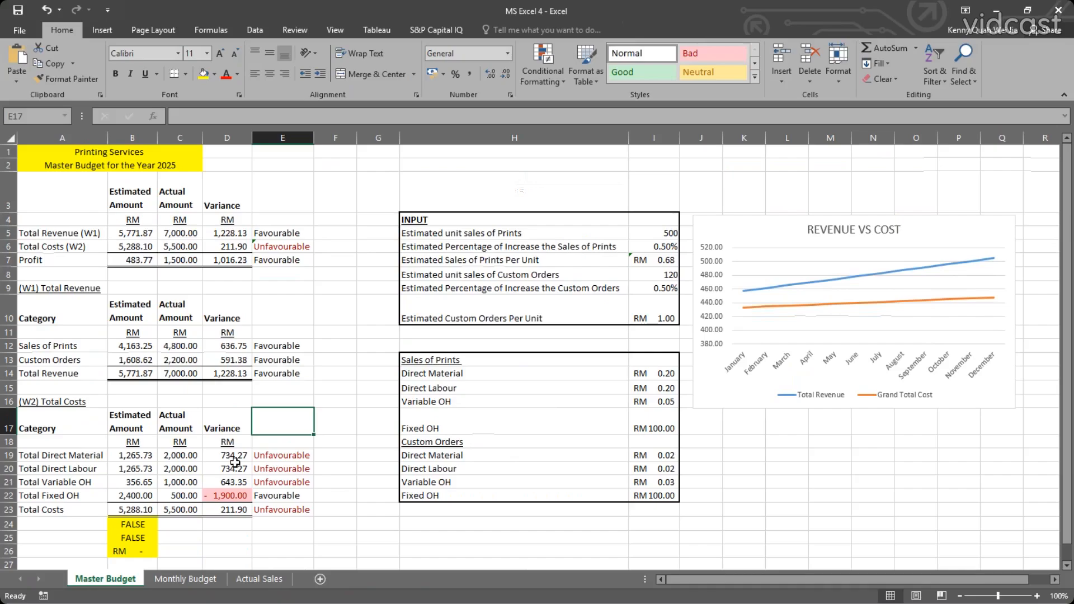
Examine the date, transaction ID, service and payment method entries in the first rows of the Actual Sales sheet.
click(190, 580)
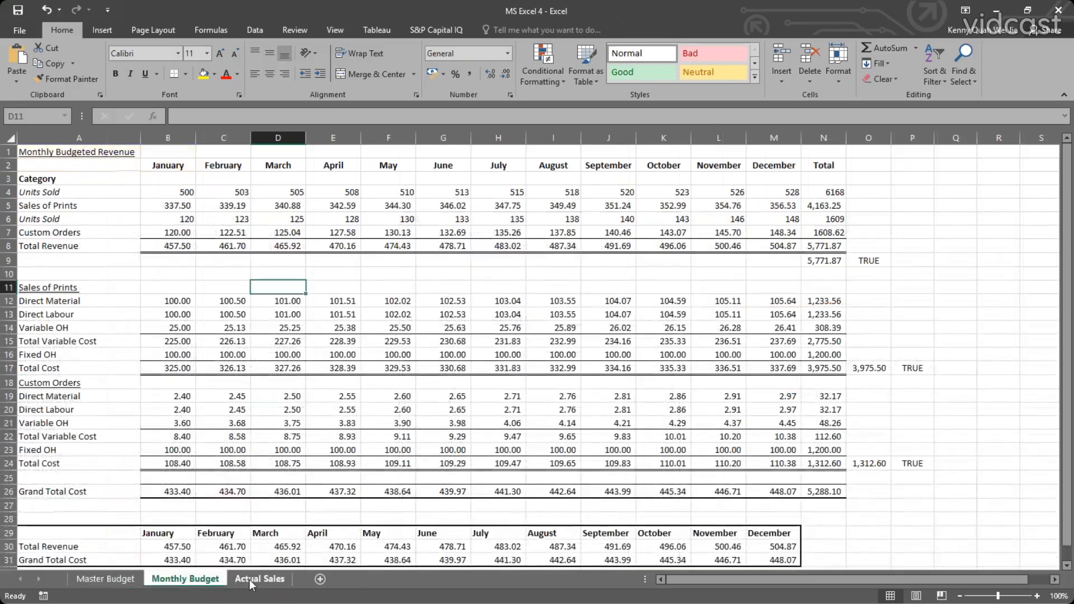
click(250, 580)
click(45, 204)
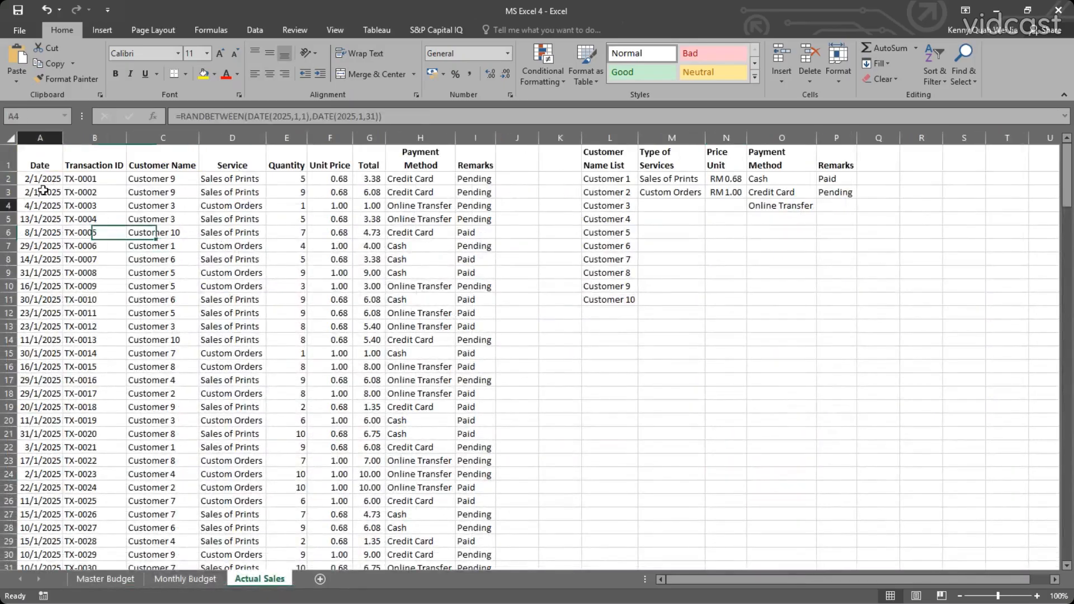
click(92, 178)
click(42, 191)
click(45, 218)
click(103, 208)
click(47, 176)
click(223, 188)
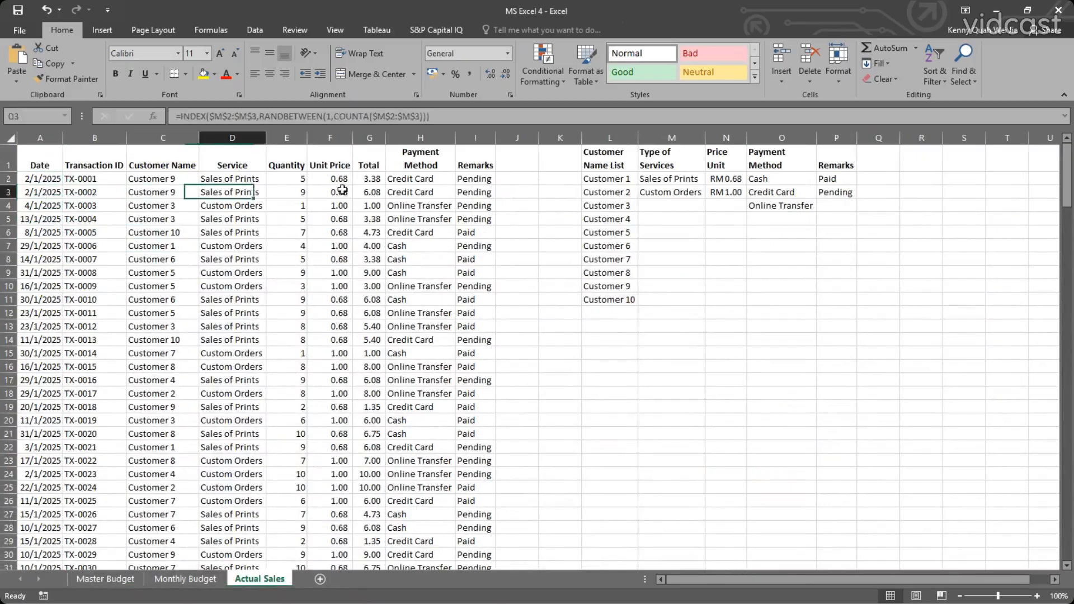
click(420, 205)
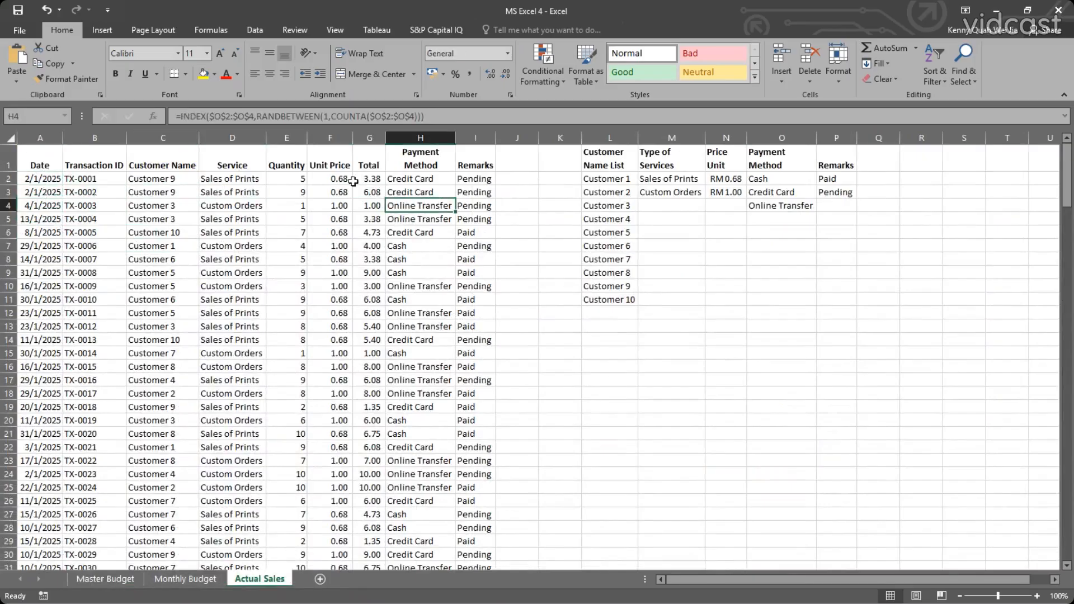
Examine the random customer name formula in C2 and the service formula in D2, leaving both unchanged.
click(145, 182)
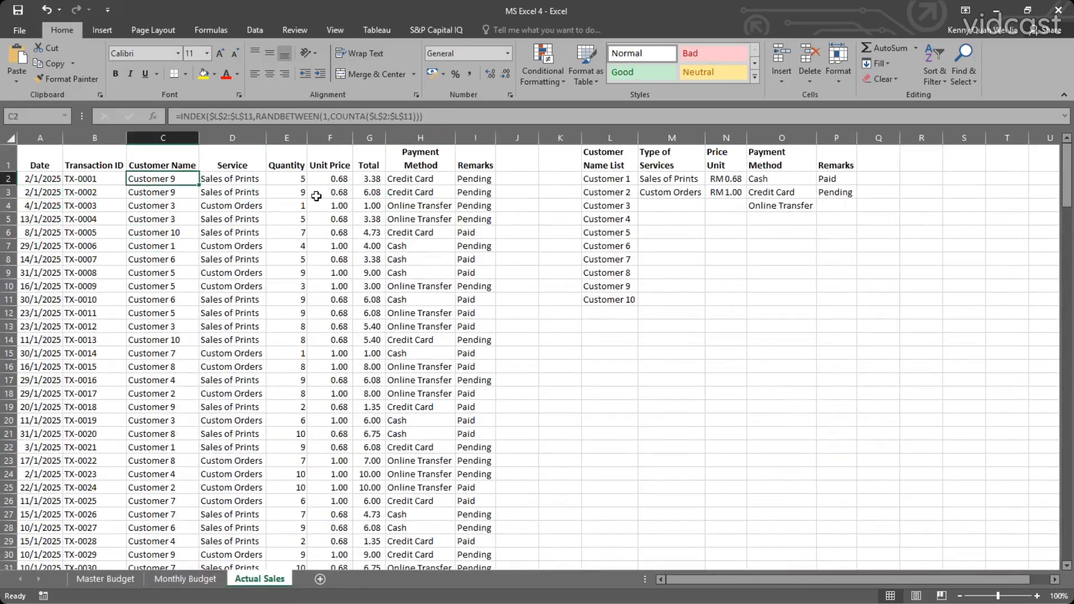
double_click(162, 177)
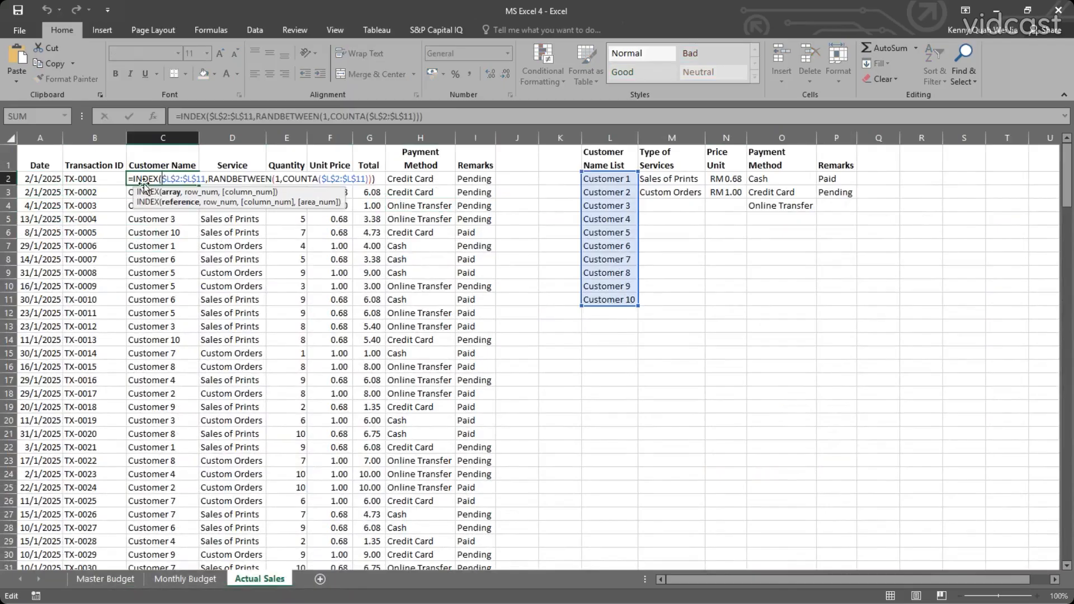
key(Escape)
double_click(233, 179)
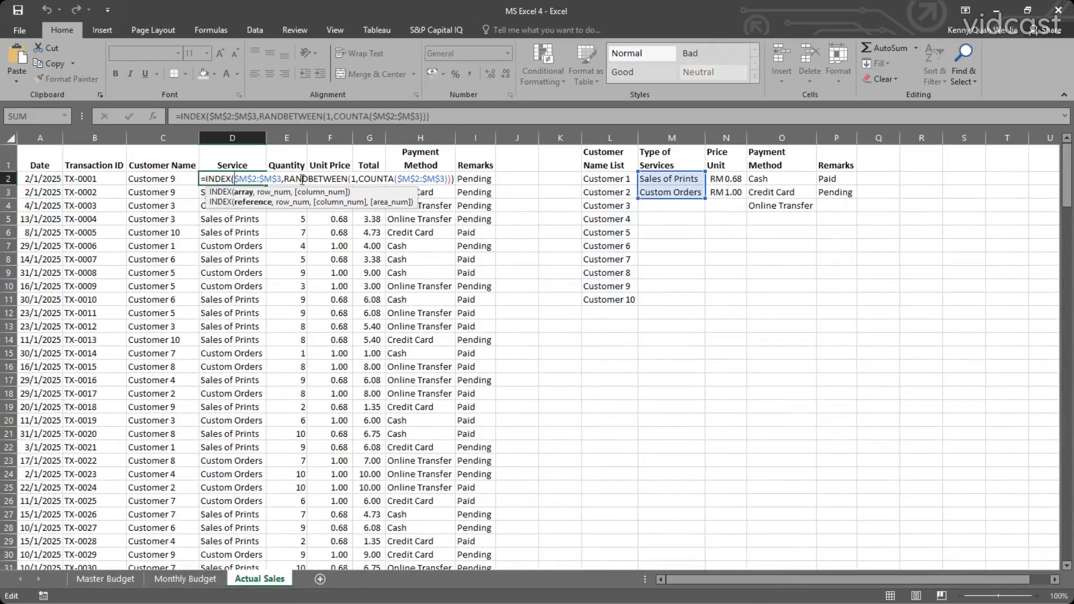
key(Escape)
Examine the Quantity, Unit Price and Total formulas in E2, F2 and G2 without changing them.
click(295, 176)
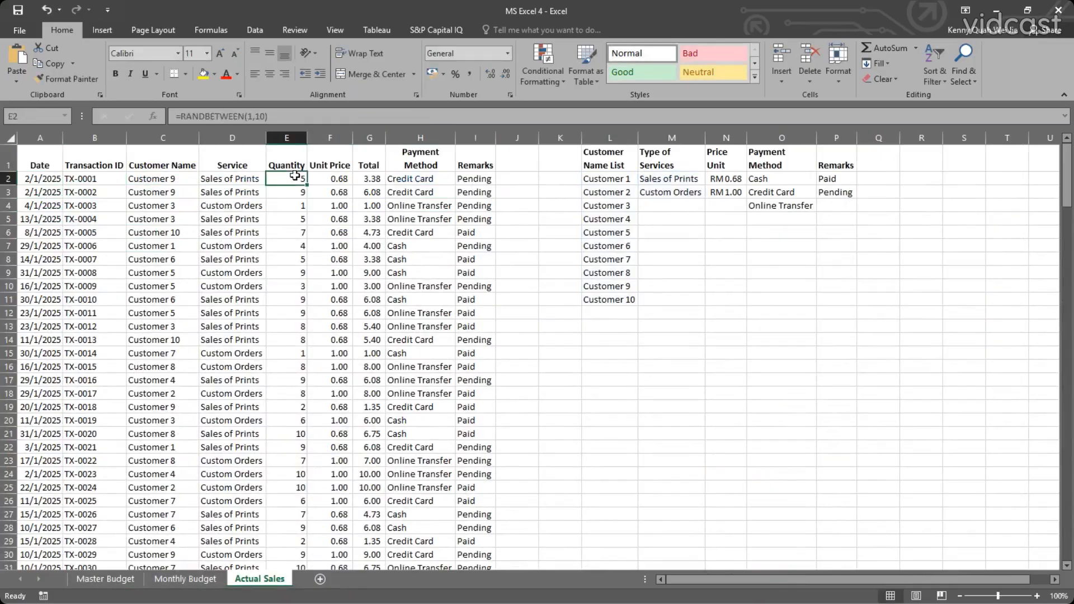
click(331, 176)
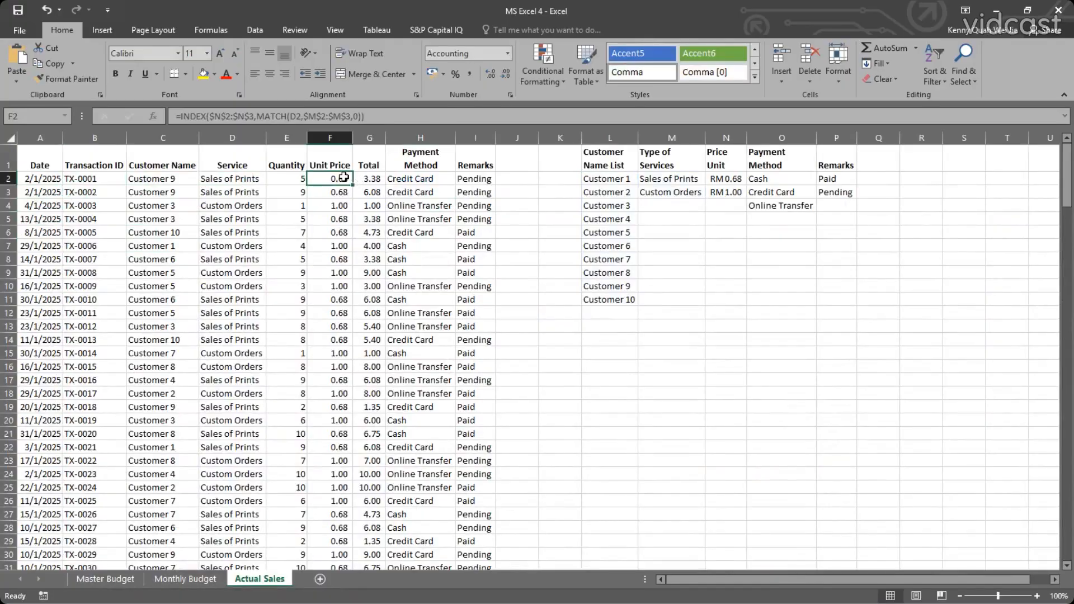
double_click(344, 177)
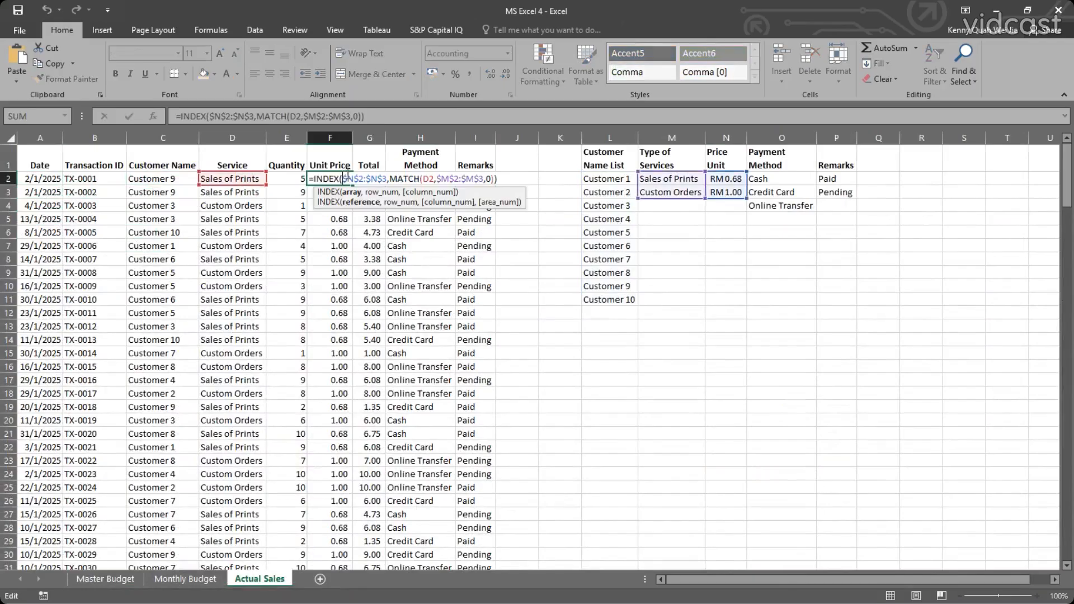
key(Escape)
double_click(374, 176)
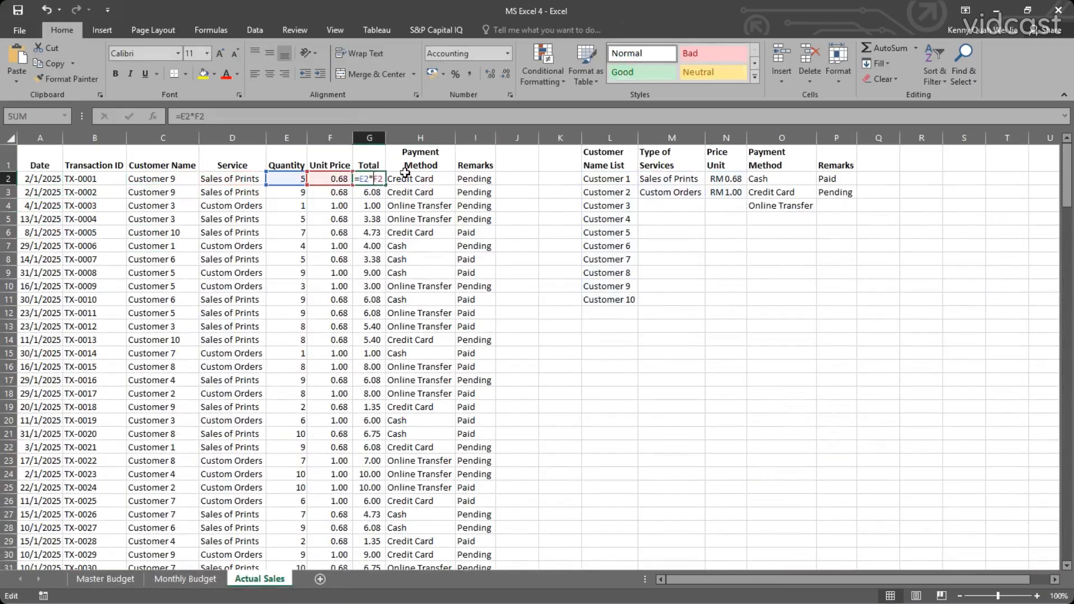
Examine the random payment method formula in H2 and leave it as it is.
click(409, 177)
double_click(412, 177)
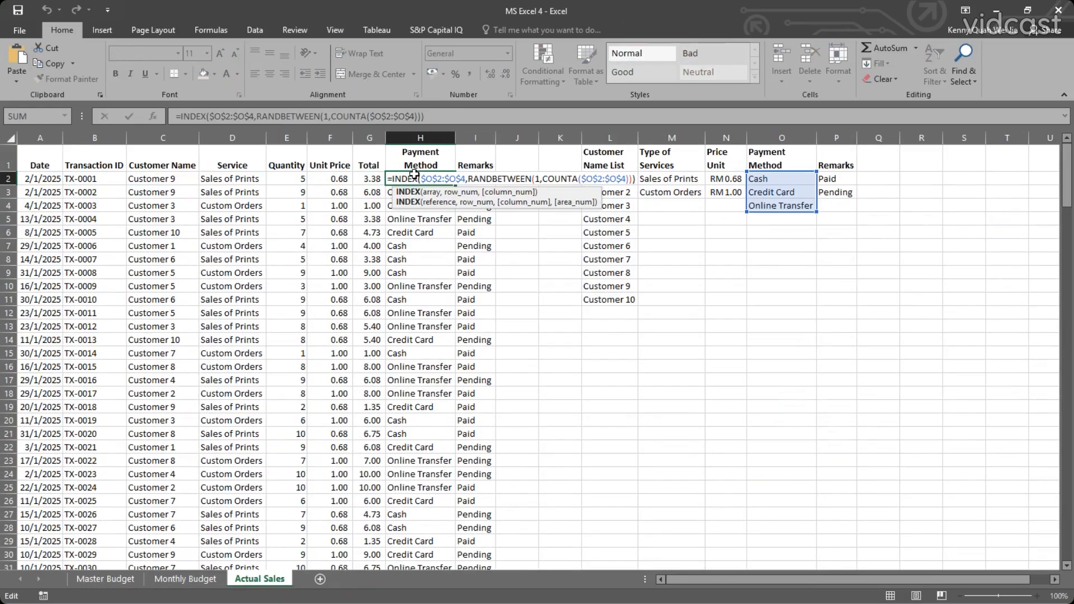
key(Escape)
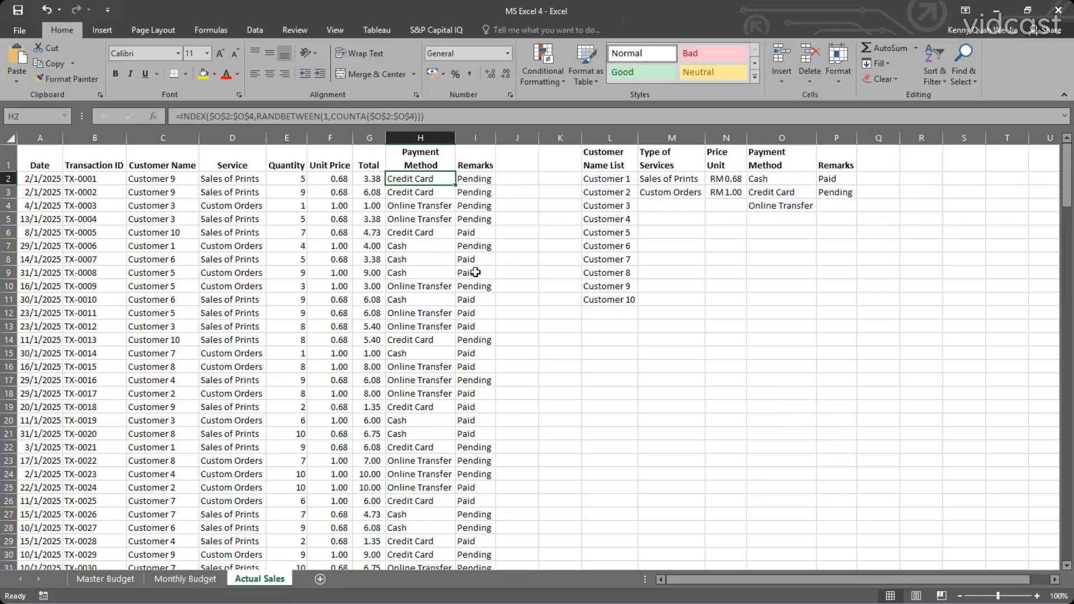
Review the Remarks formulas against the Payment Method entries, checking rows 2, 7, 15 and 27.
click(476, 355)
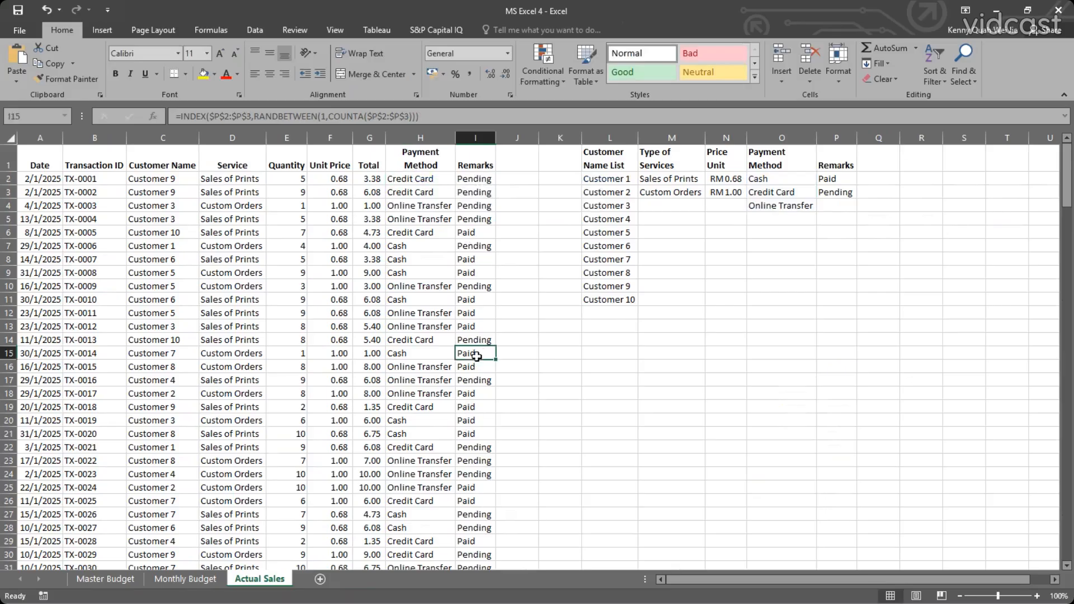
scroll(466, 403, down, 1)
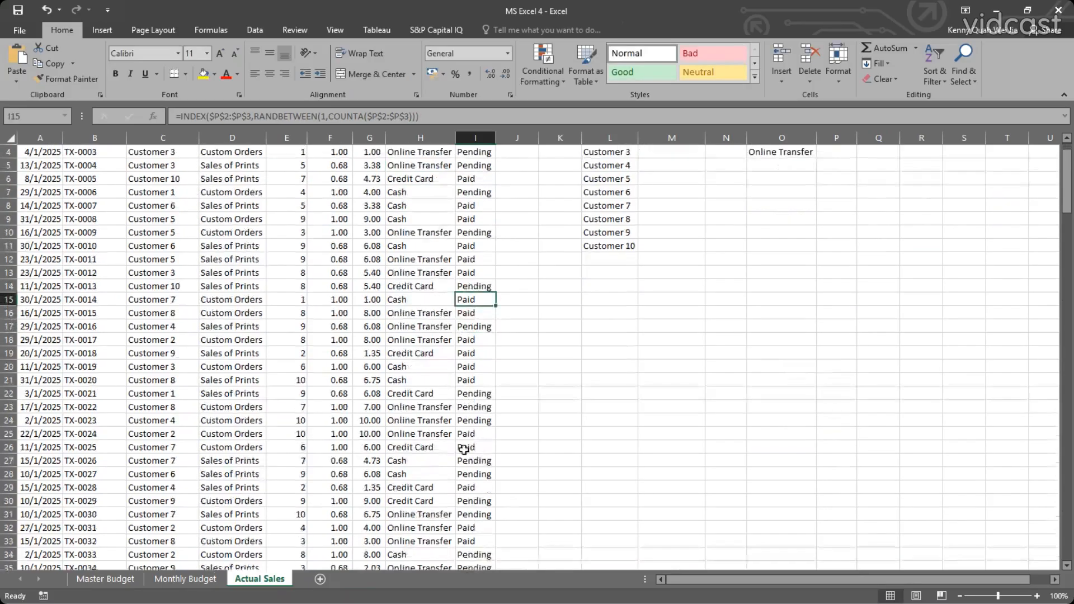
click(473, 461)
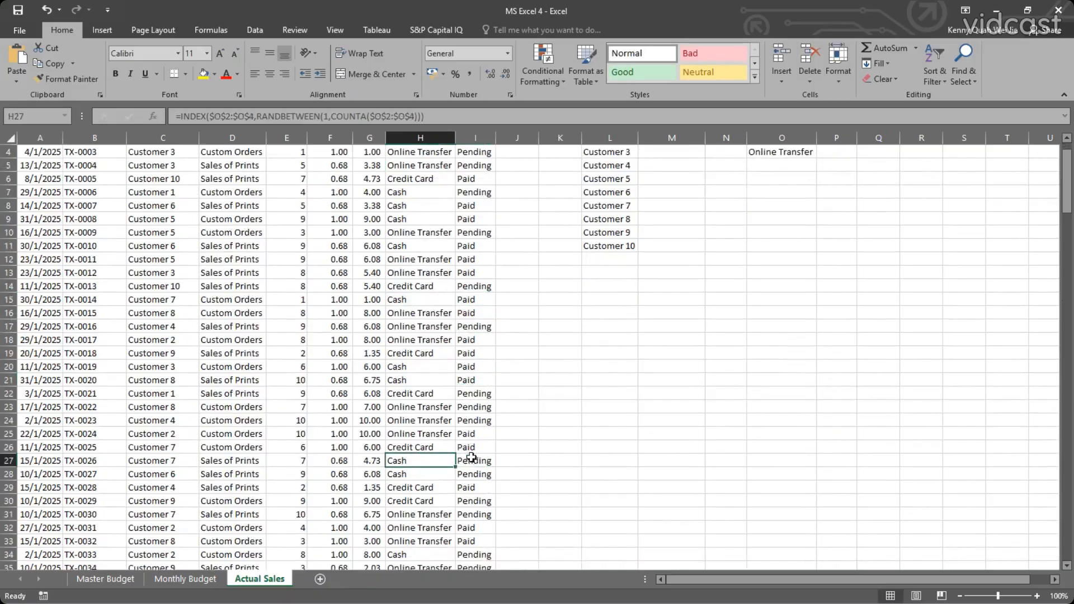
scroll(452, 209, up, 1)
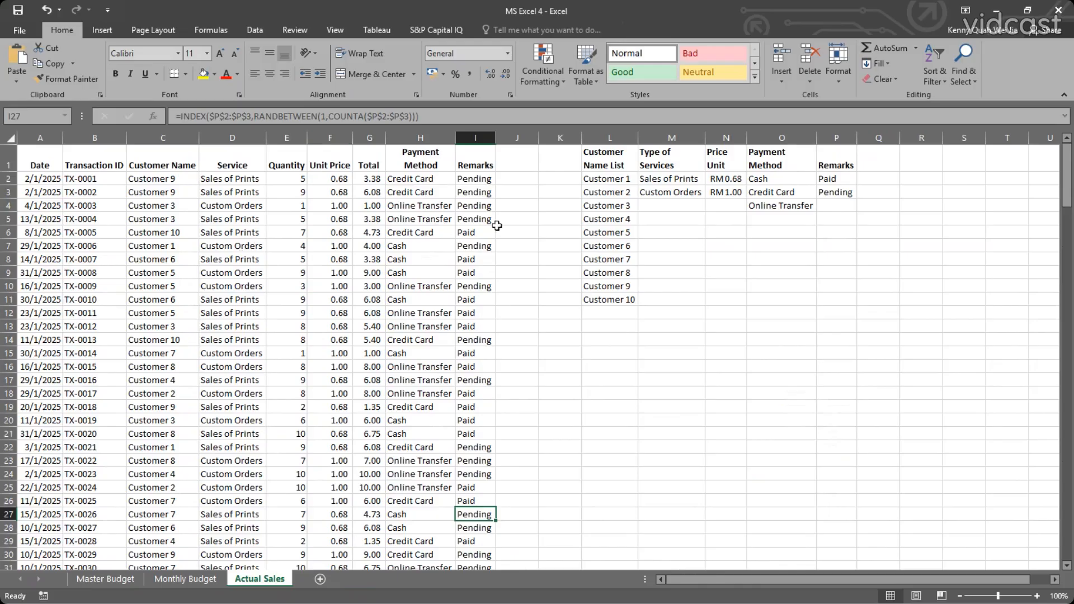
click(480, 179)
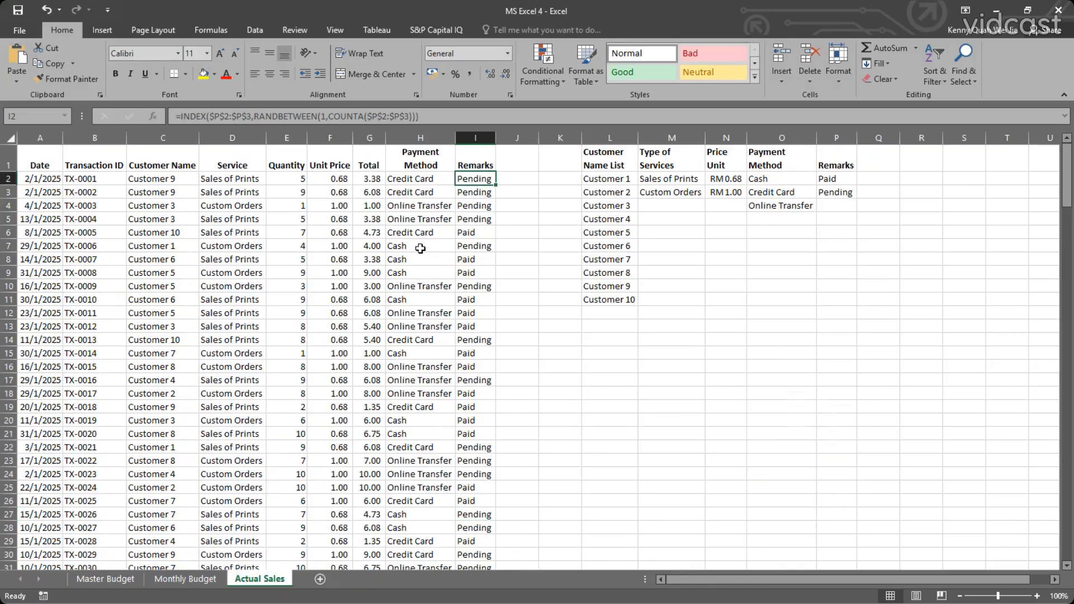
click(420, 249)
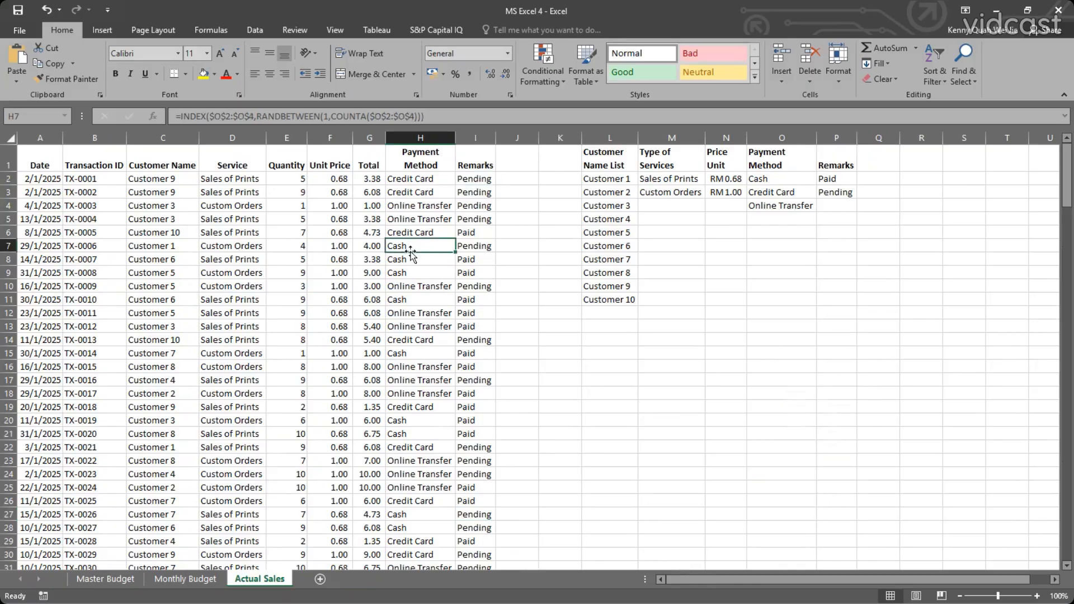
click(470, 246)
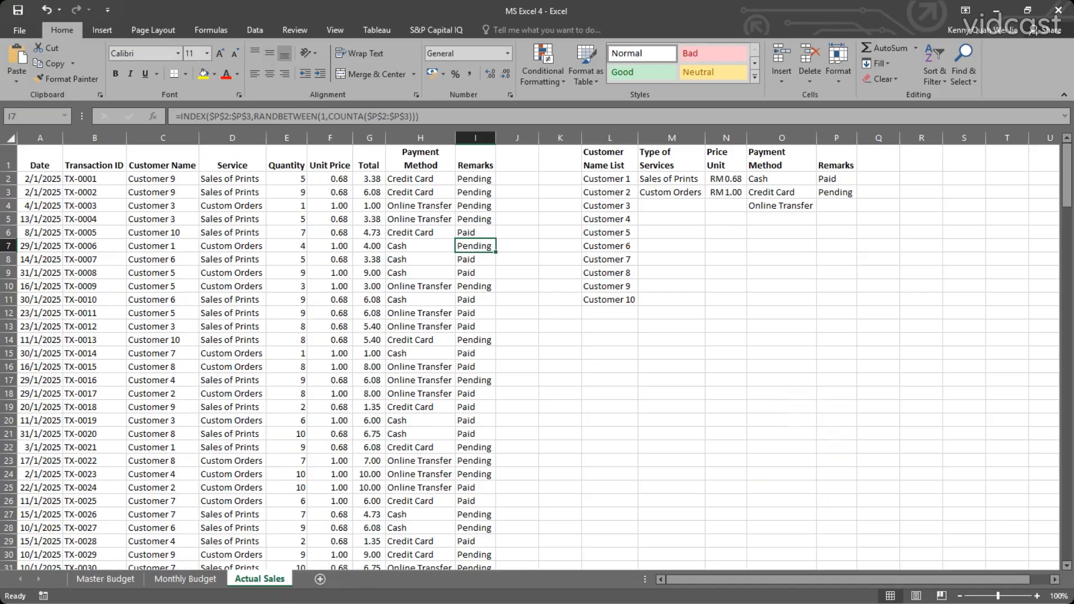
On the Master Budget sheet, review the favourable/unfavourable IF formulas for Total Revenue, Total Costs and Profit in E5:E7.
click(115, 579)
click(285, 234)
click(286, 246)
click(285, 259)
click(286, 246)
click(285, 233)
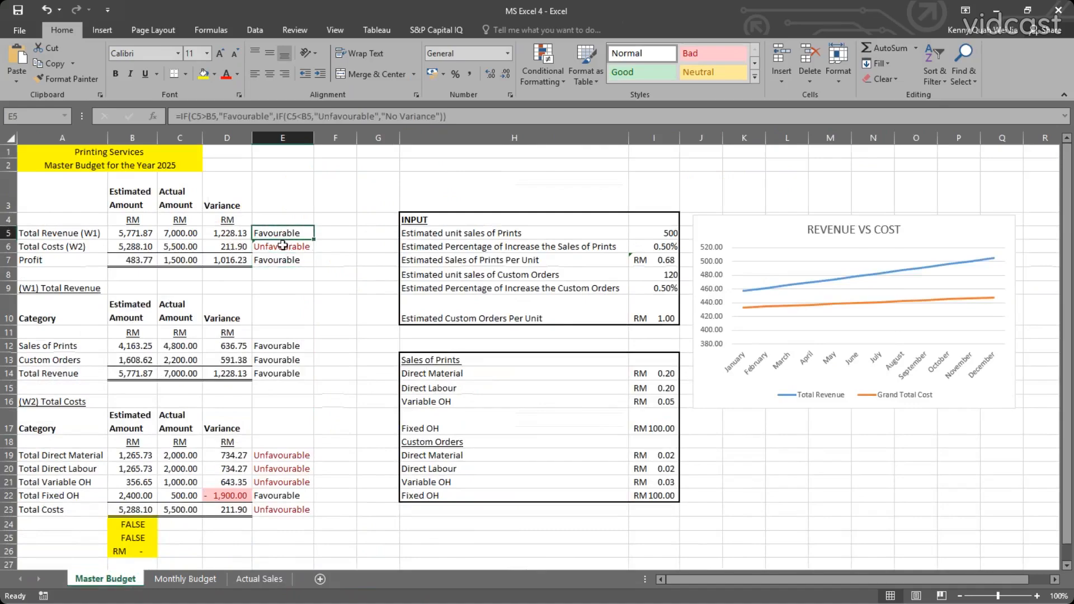
click(284, 247)
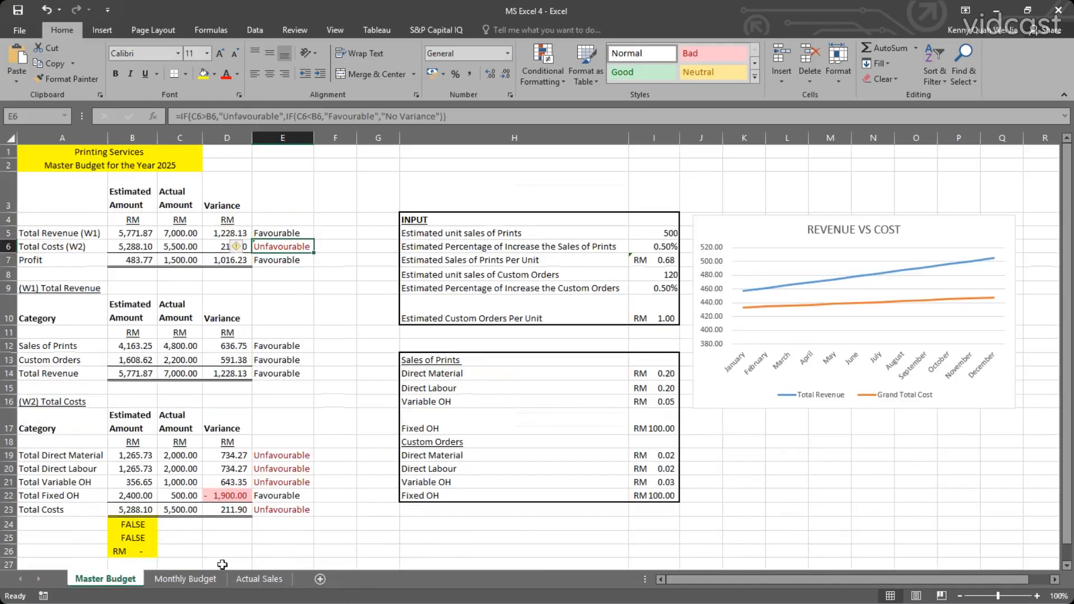
On the Actual Sales sheet, compare the payment method and remark in row 7 with the Remarks options in P2 and P3.
click(258, 579)
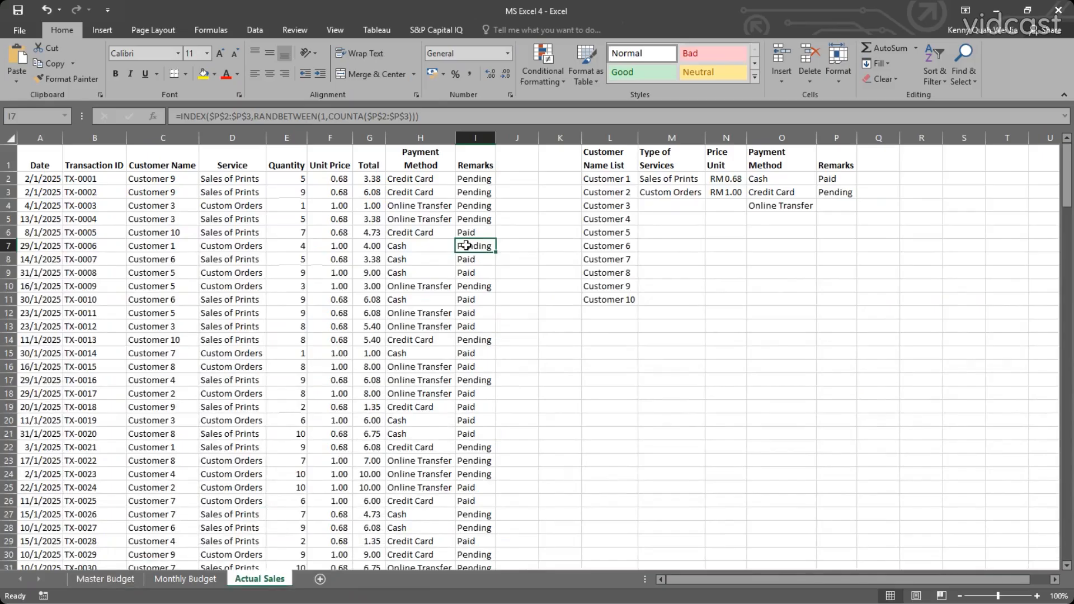
click(419, 245)
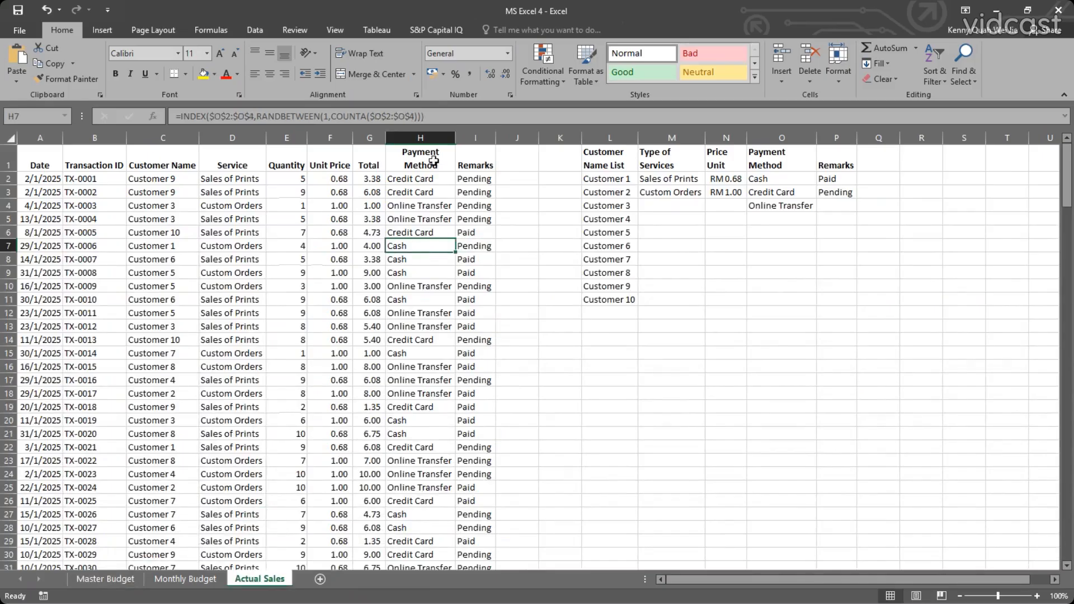
click(433, 162)
click(432, 242)
click(482, 244)
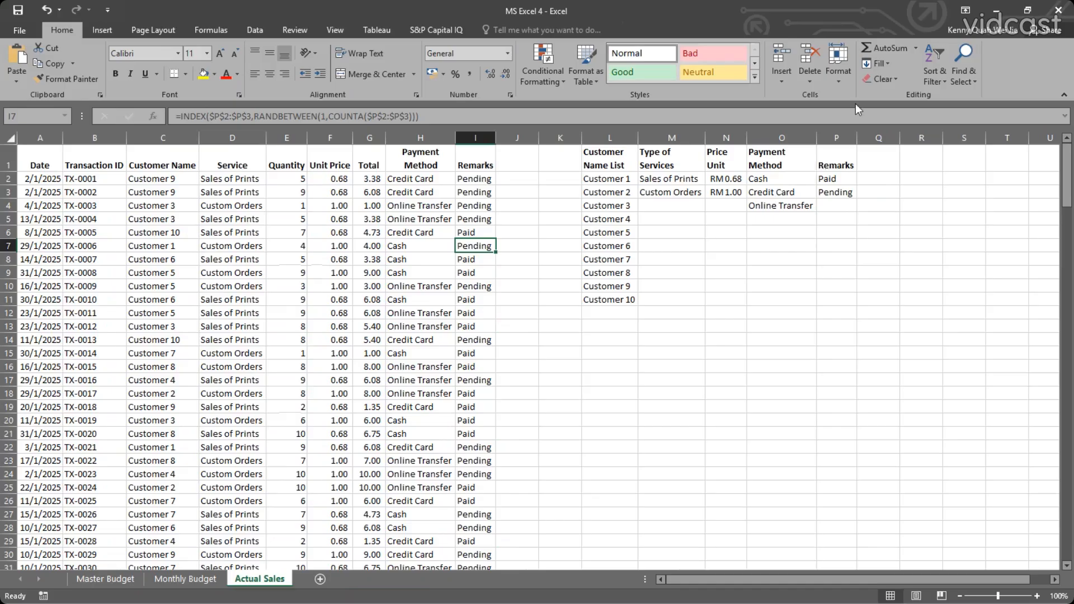
click(834, 179)
click(834, 192)
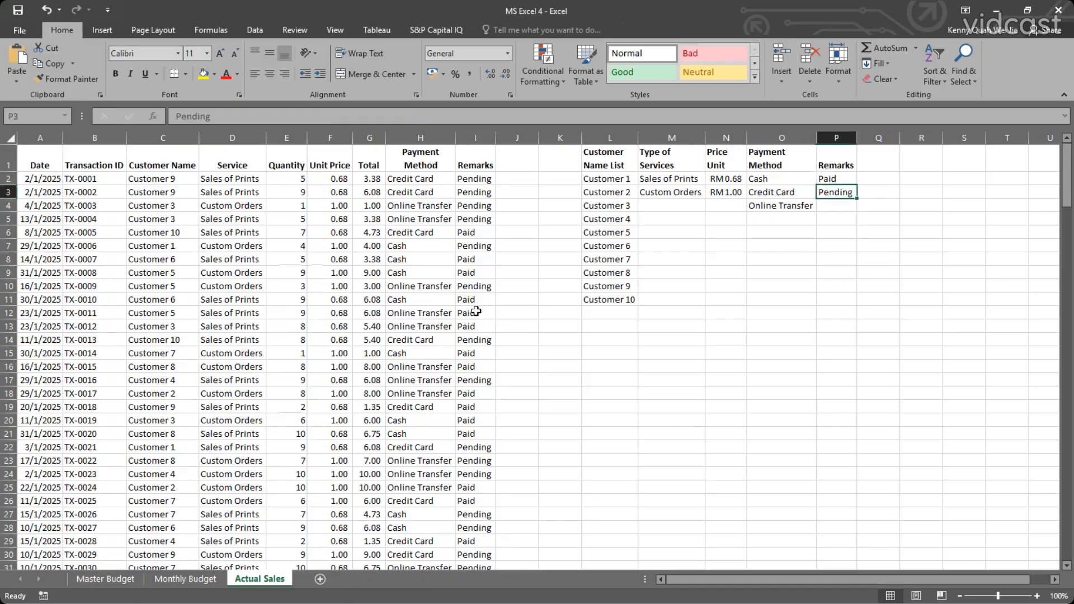
Insert an IF function with the test H2="Cash" in front of the INDEX part of the Remarks formula in I2.
double_click(460, 179)
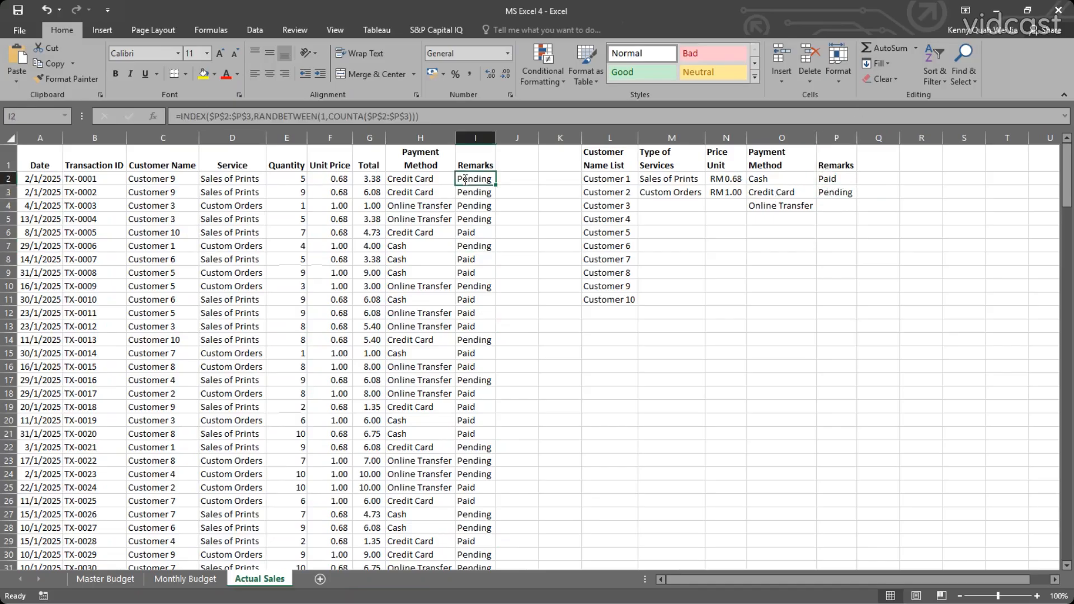
click(459, 179)
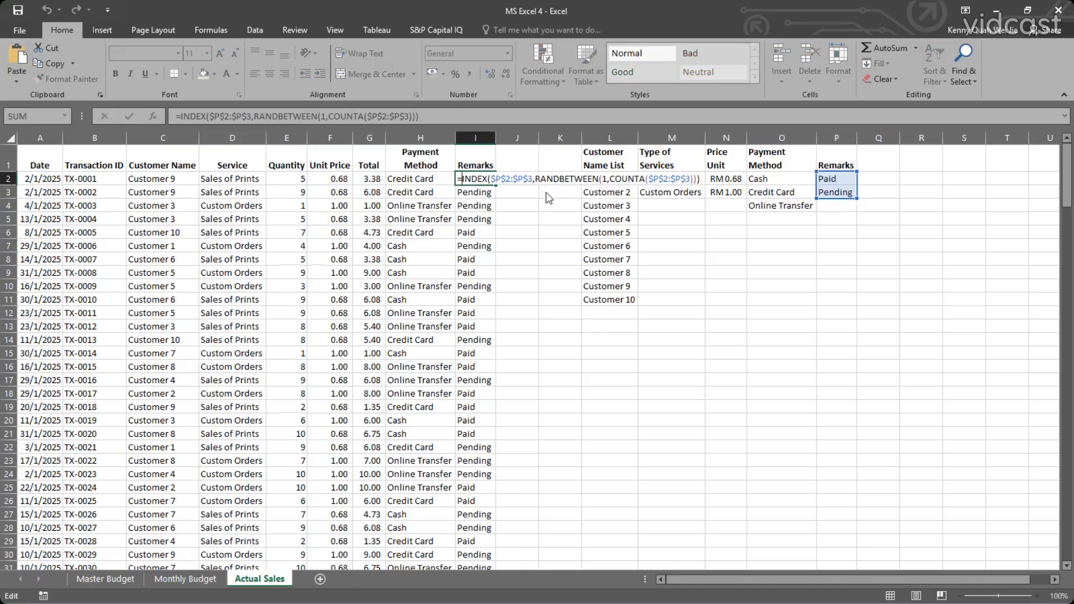
text(IF()
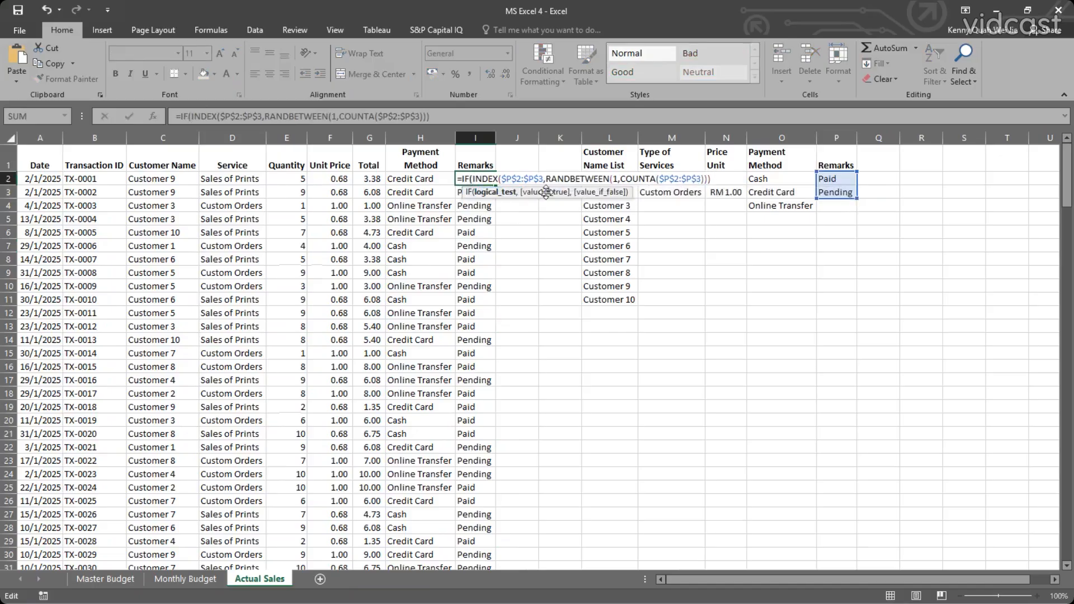
click(408, 179)
text(=)
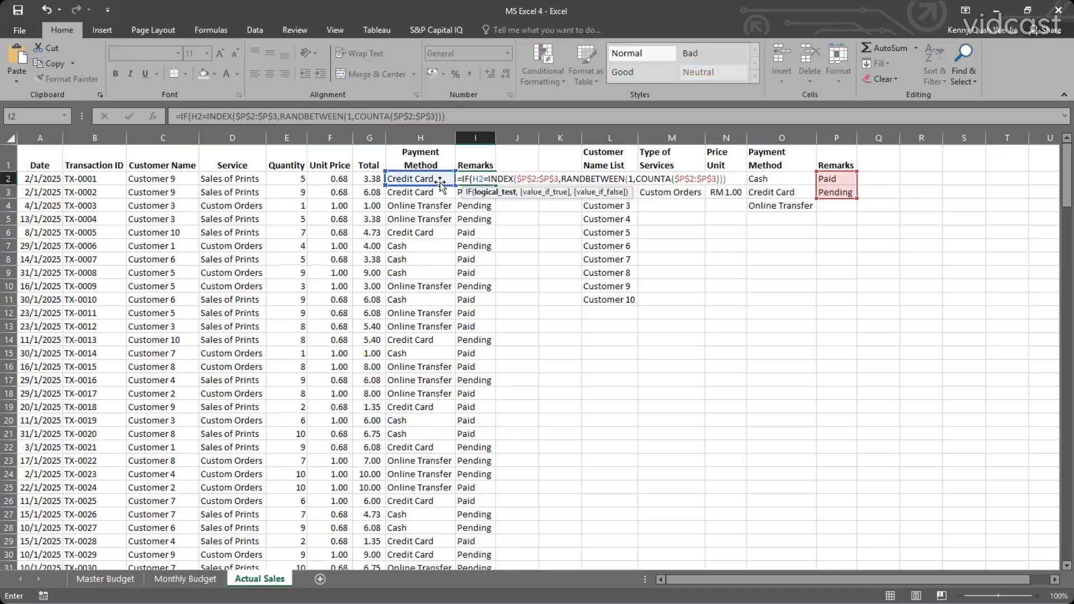
text(")
text(Cash)
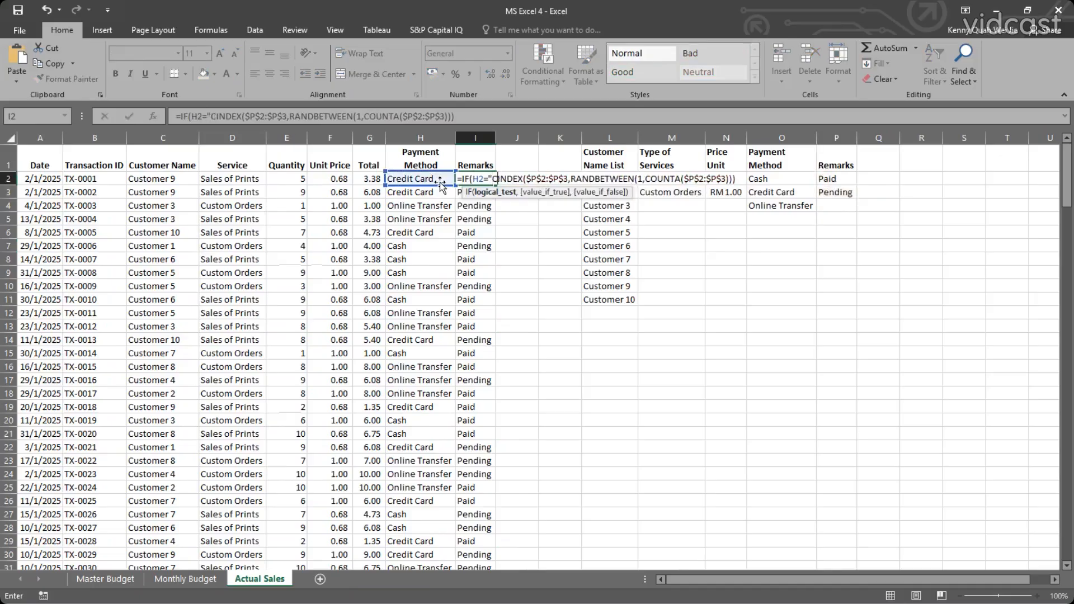
text(")
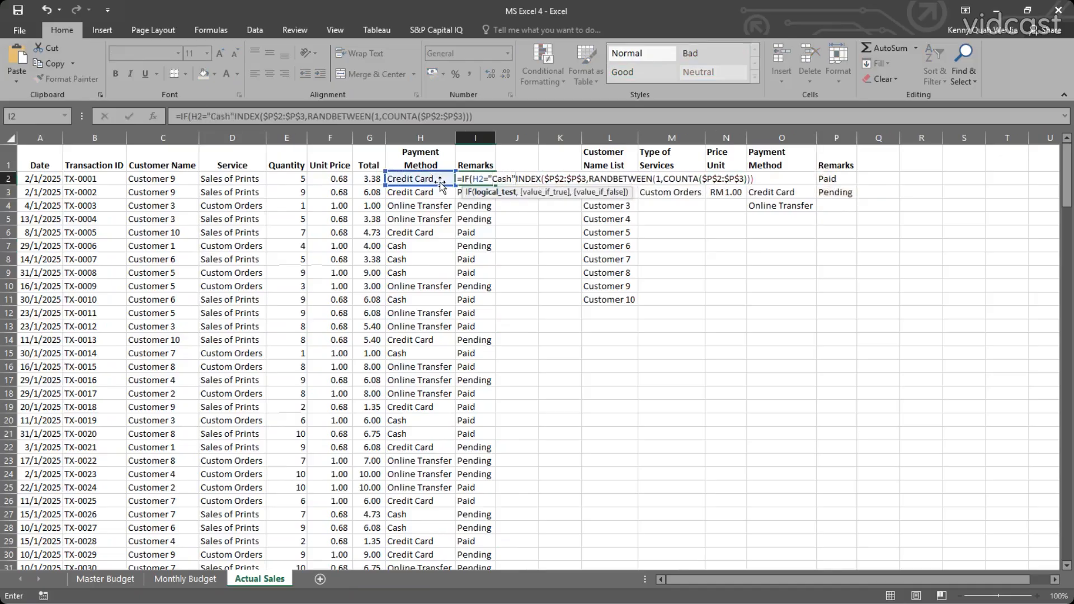
text(,)
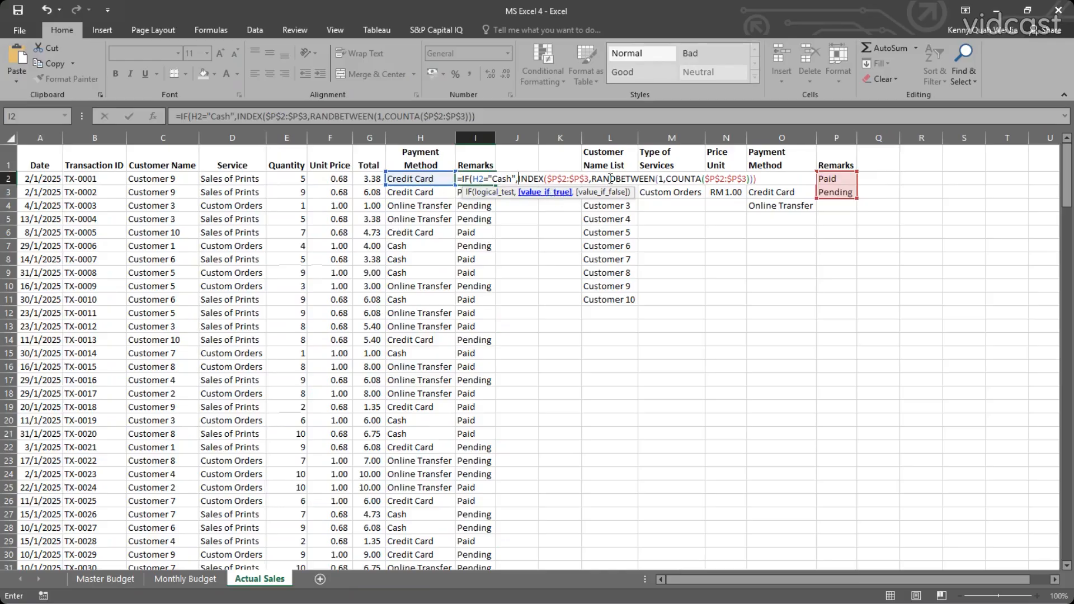
Complete the IF formula in I2 with P2 as the value if true and the random INDEX expression as the value if false.
click(840, 177)
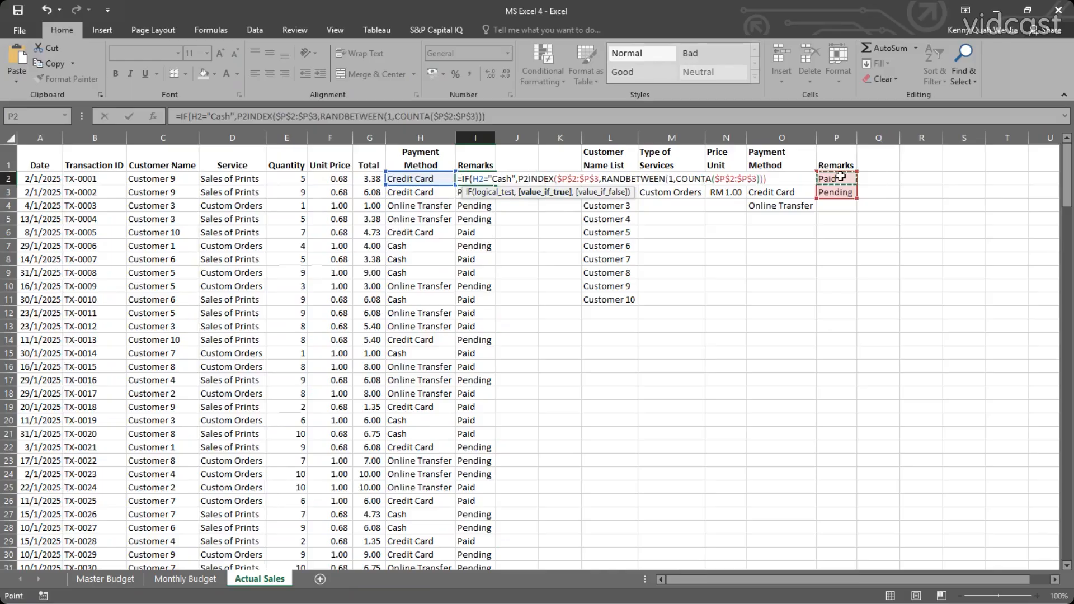
text(,)
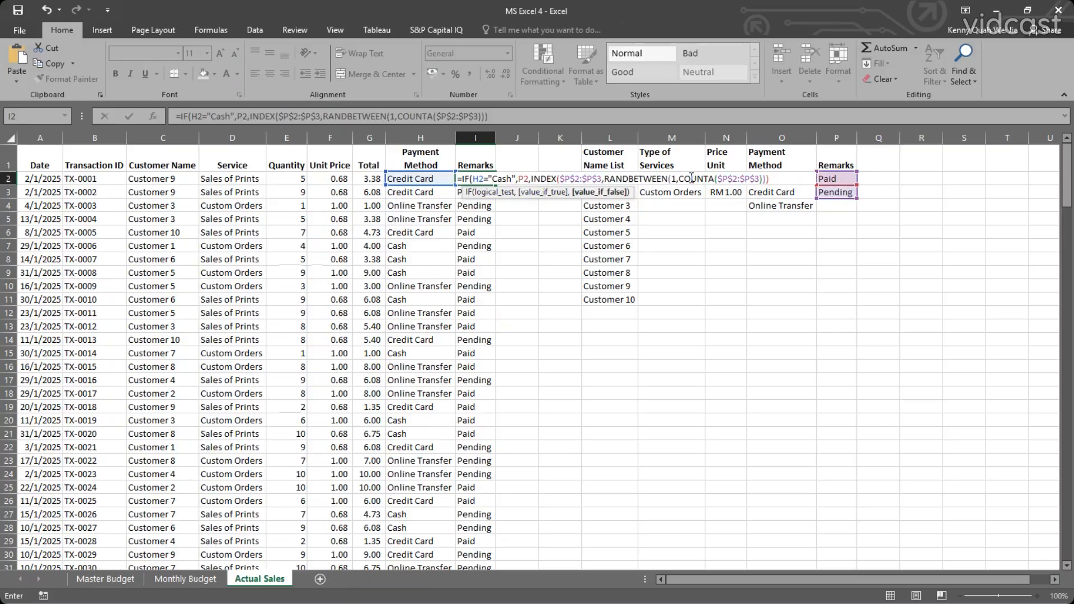
click(775, 179)
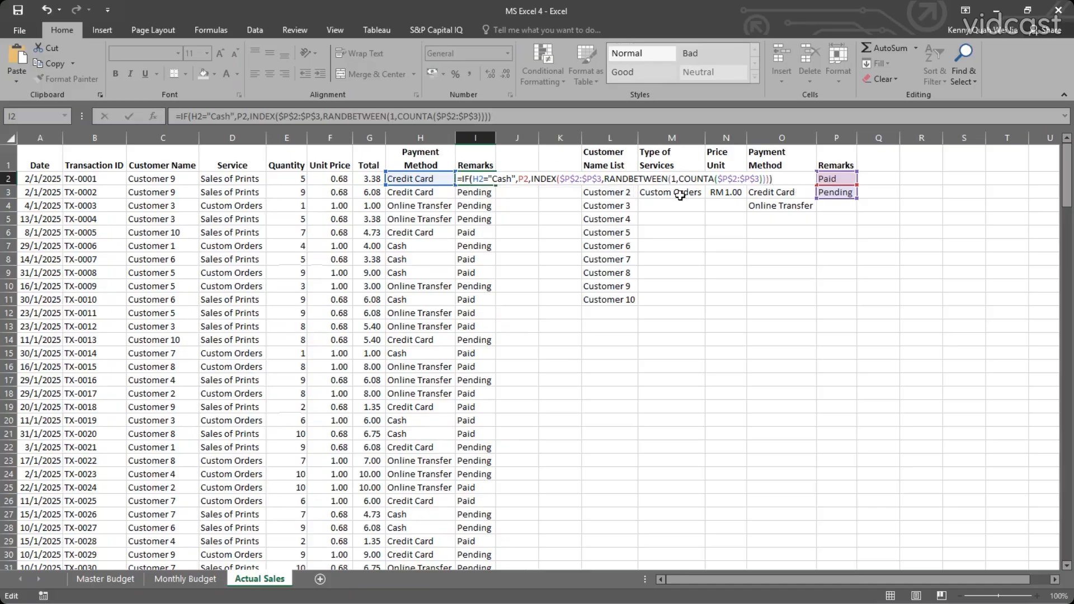
key(Return)
Try to fill the revised I2 formula down the Remarks column, and undo the fill.
click(488, 185)
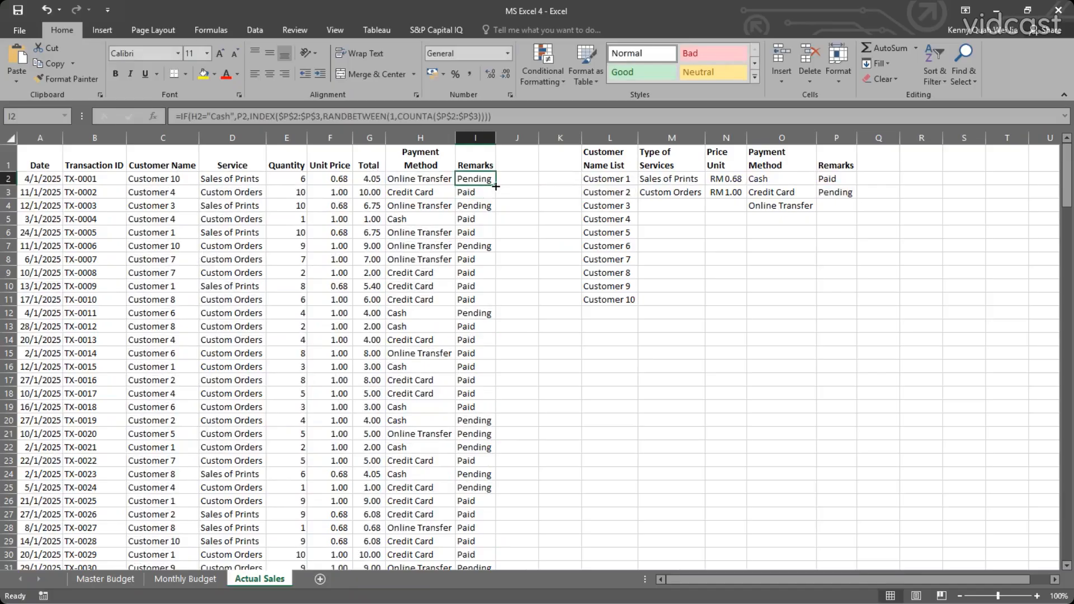
double_click(495, 186)
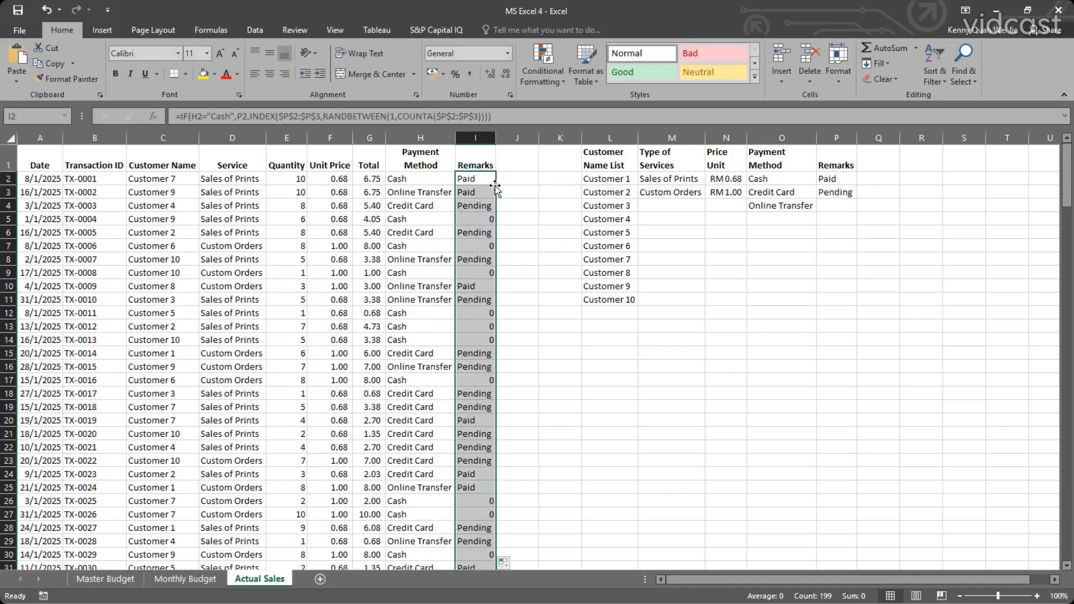
click(485, 179)
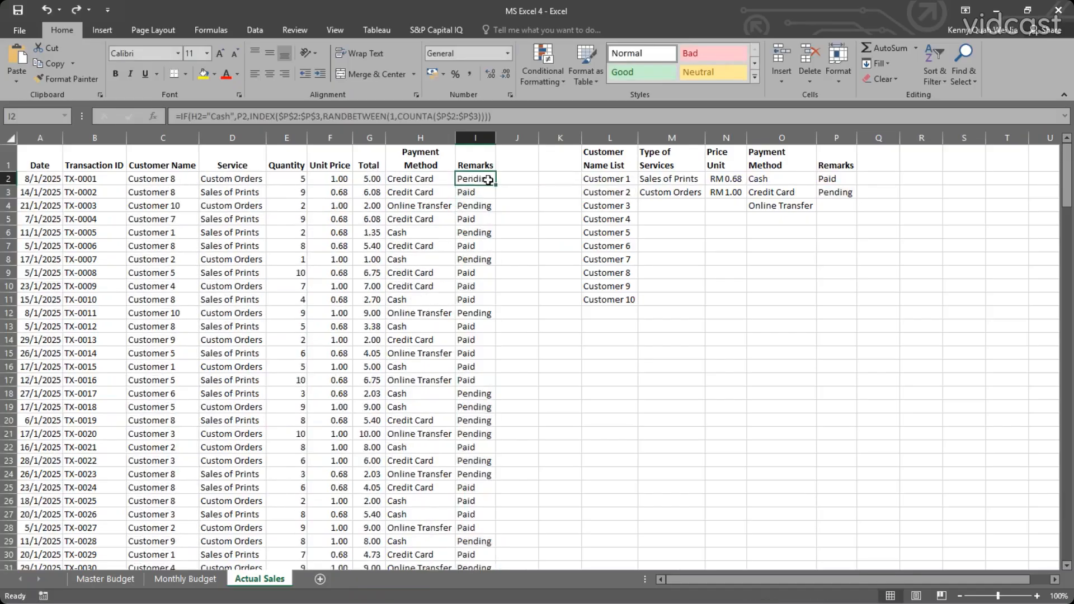
Change the P2 reference in the I2 formula to the absolute reference $P$2.
double_click(485, 178)
click(520, 179)
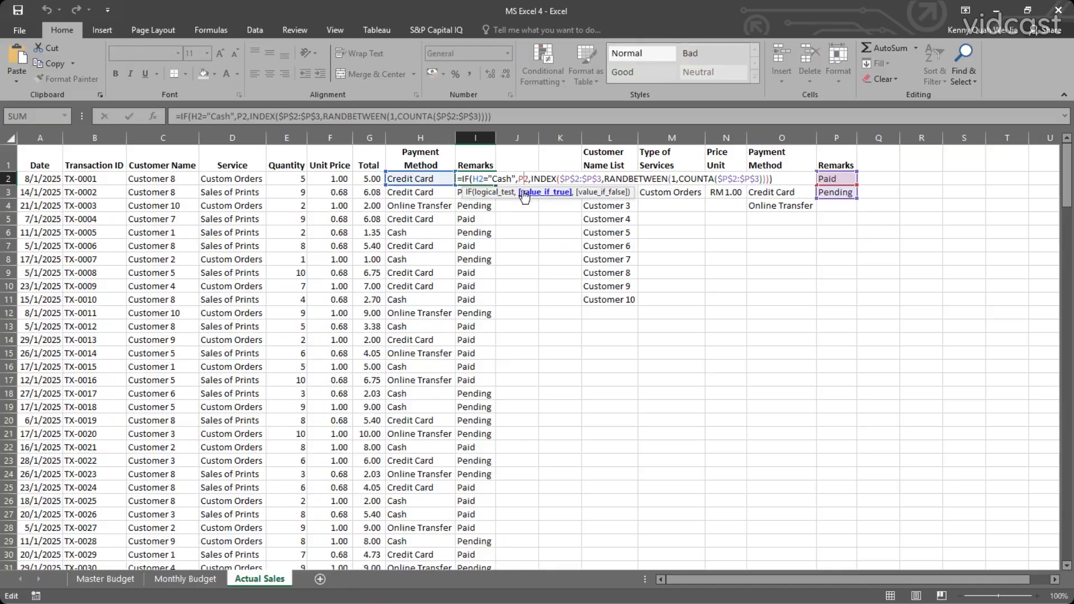
key(F4)
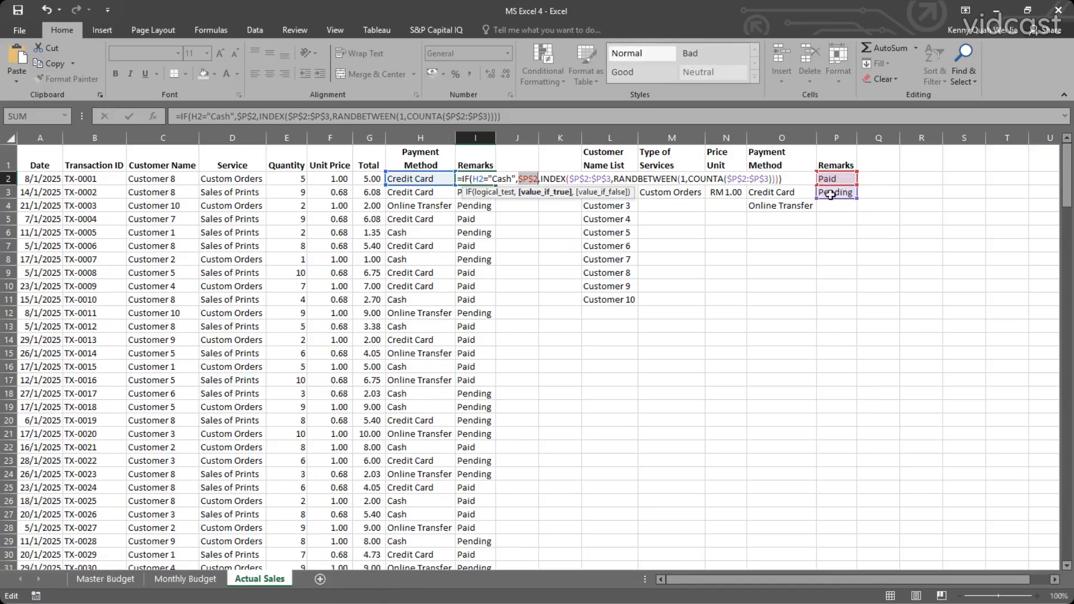
key(Return)
click(477, 178)
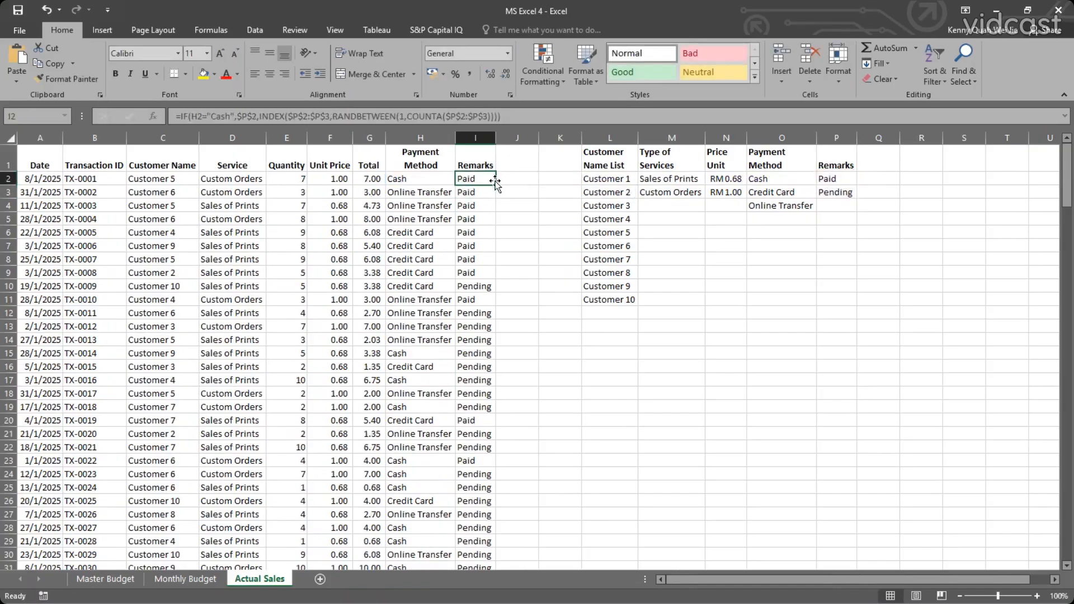
Fill the revised I2 formula down the Remarks column and check the Remarks of the cash transactions.
double_click(496, 185)
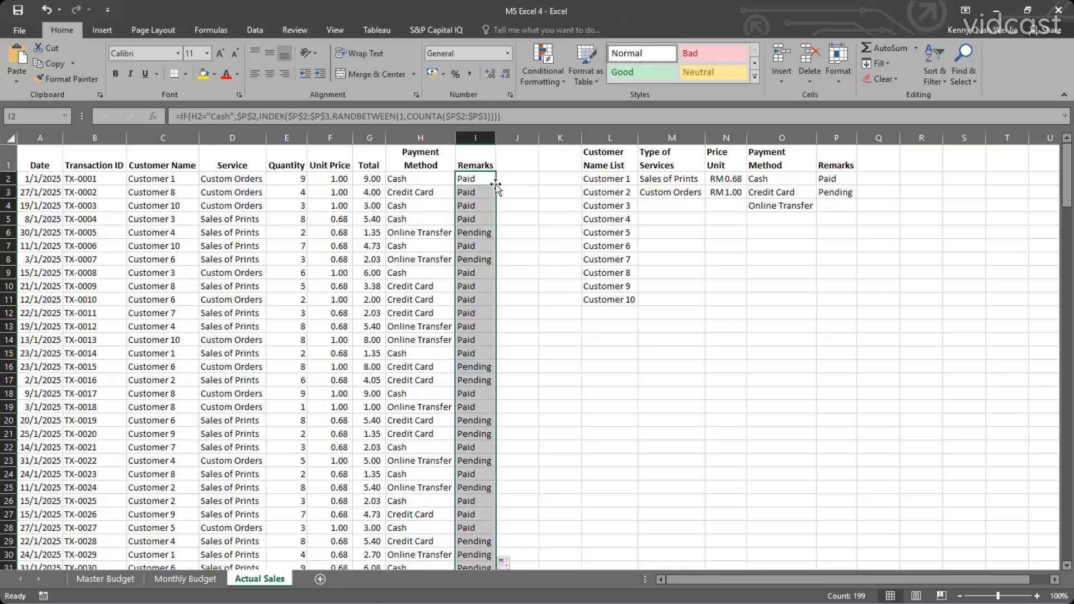
click(440, 215)
click(432, 272)
scroll(431, 274, down, 1)
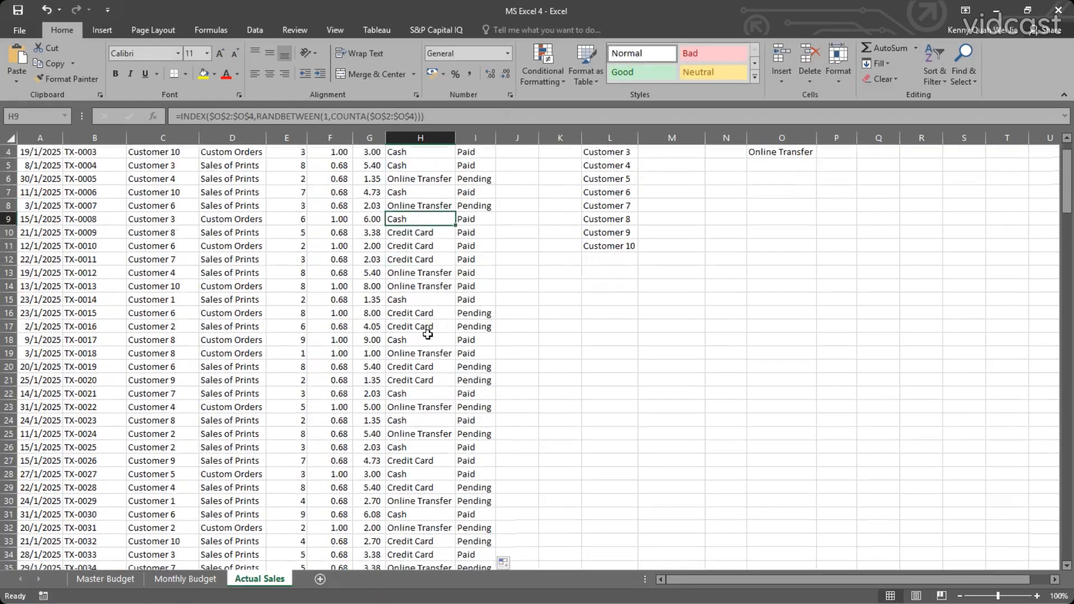
click(423, 303)
click(436, 340)
scroll(446, 348, down, 20)
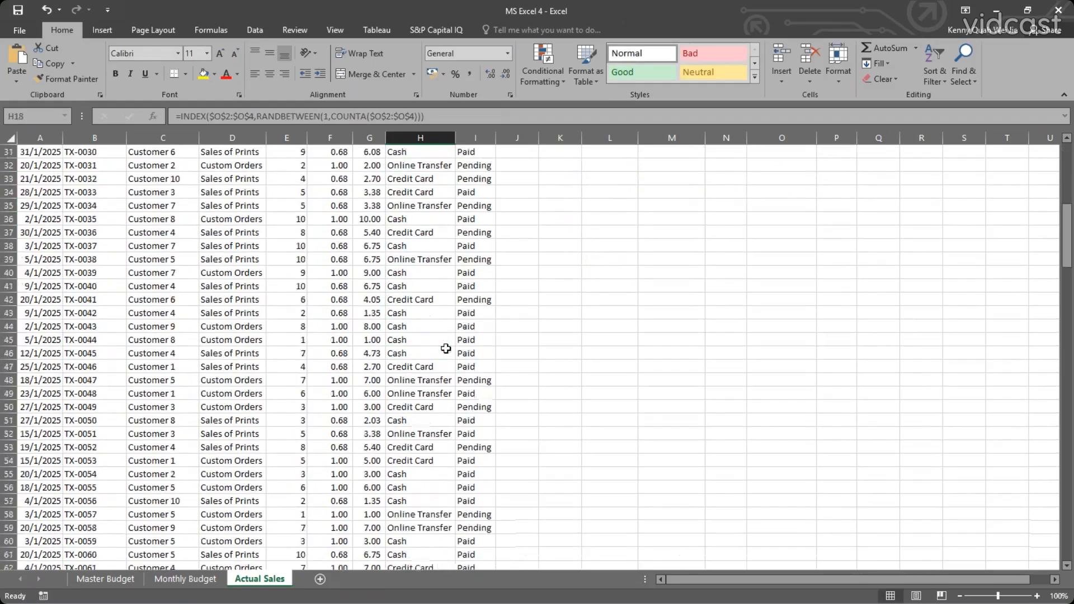
scroll(446, 349, down, 20)
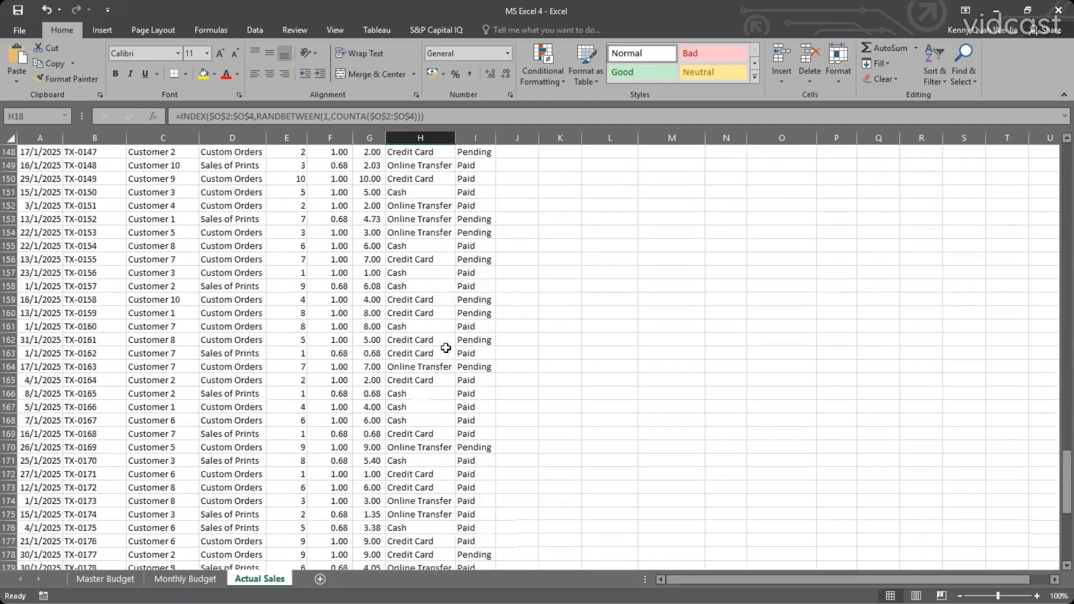
scroll(446, 348, down, 3)
scroll(445, 349, up, 20)
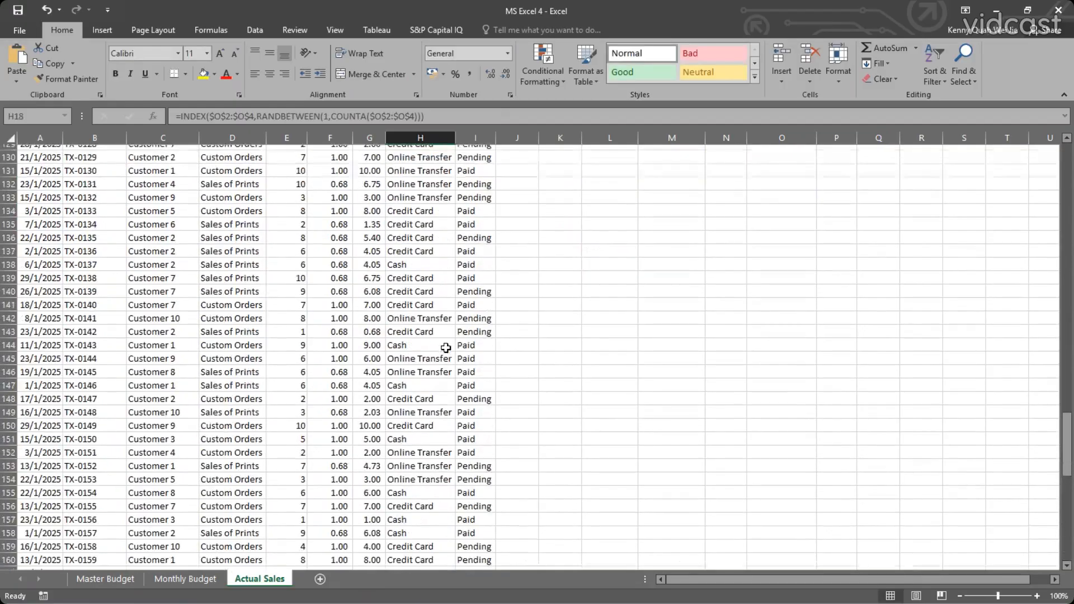
scroll(446, 348, up, 20)
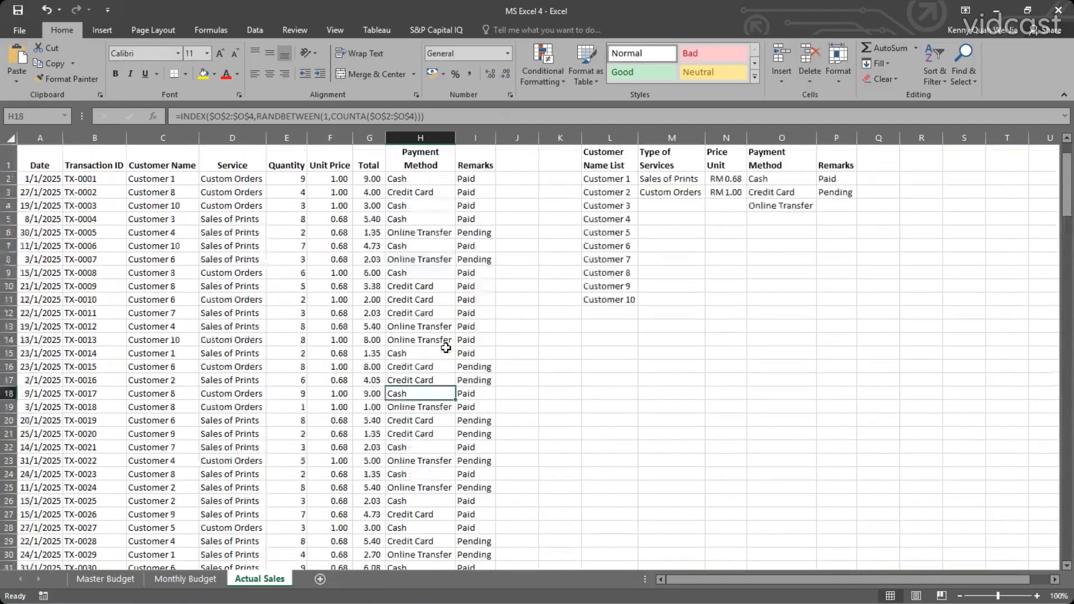
Recalculate the random sales data by entering and leaving empty cells beside the table.
click(524, 179)
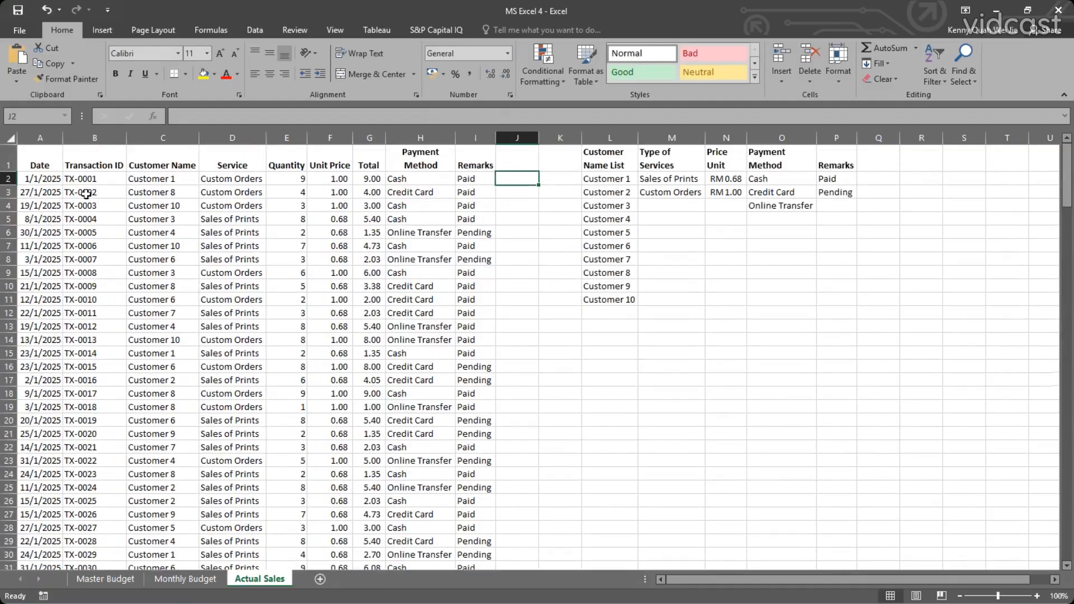
drag(519, 185, 534, 222)
click(508, 178)
click(555, 183)
double_click(556, 192)
click(571, 235)
click(523, 210)
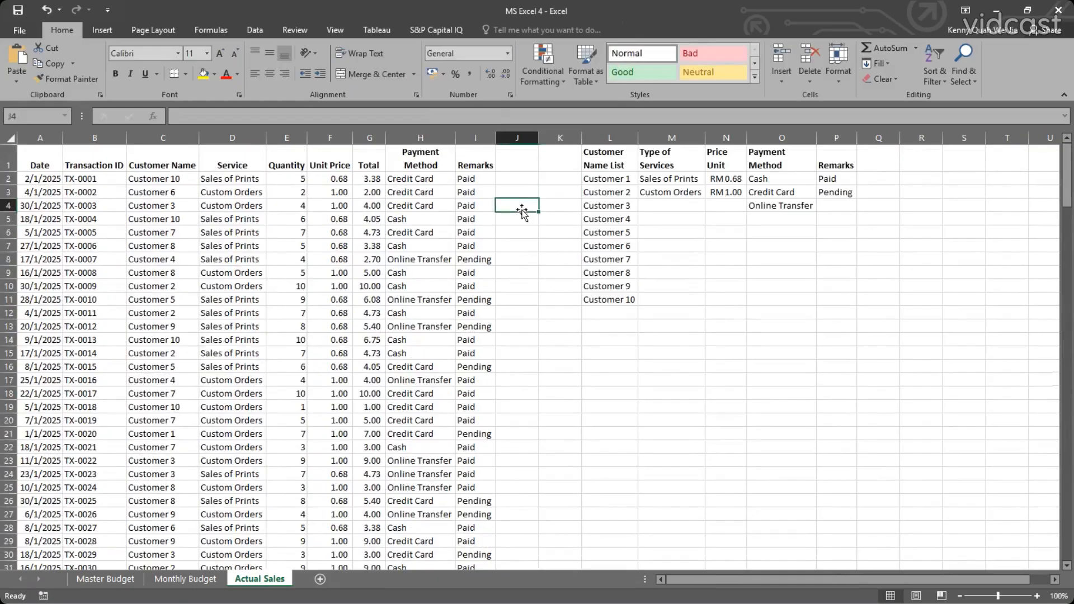
double_click(519, 206)
click(531, 241)
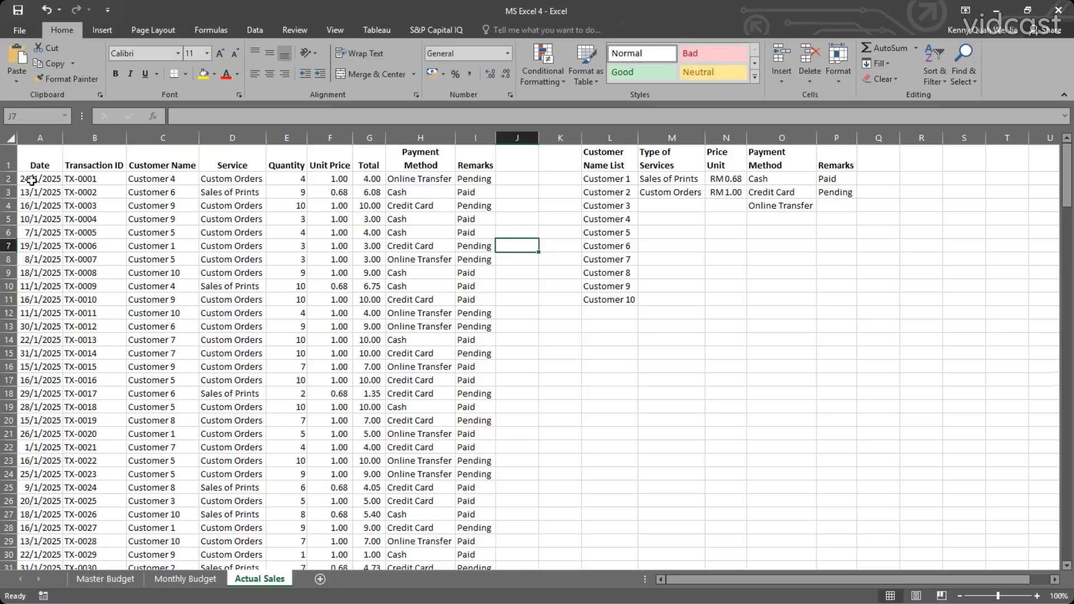
Copy the whole sales table with its headers, A1:I200, from the Actual Sales sheet.
drag(31, 179, 134, 189)
drag(24, 157, 491, 600)
scroll(301, 266, up, 6)
scroll(301, 267, up, 20)
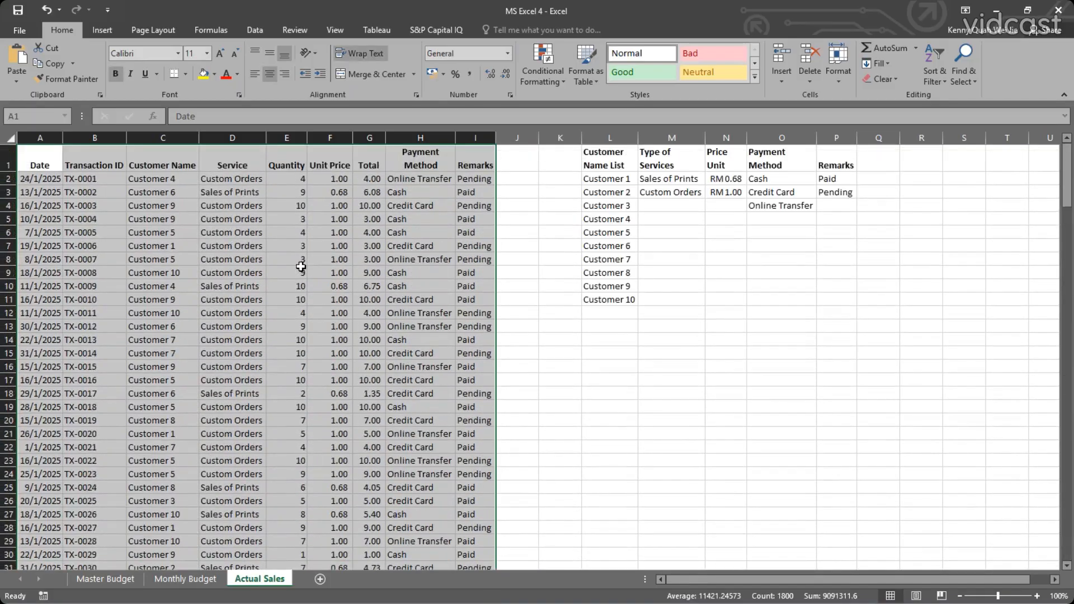
key(ctrl+c)
Add a new worksheet and name it "Actual Sales for Jan".
click(317, 580)
double_click(307, 579)
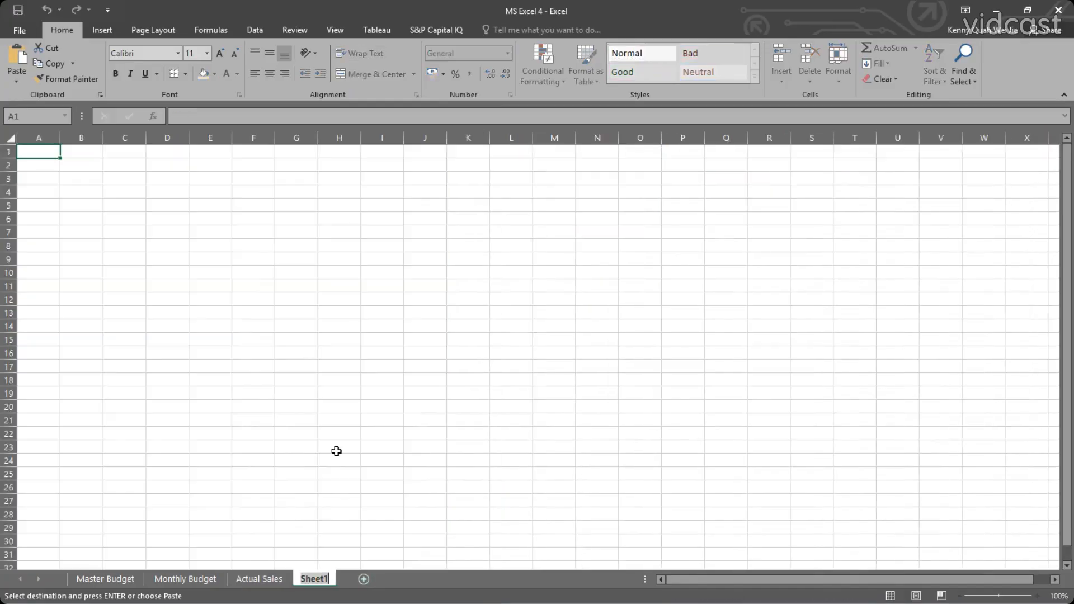
text(Actual SAles)
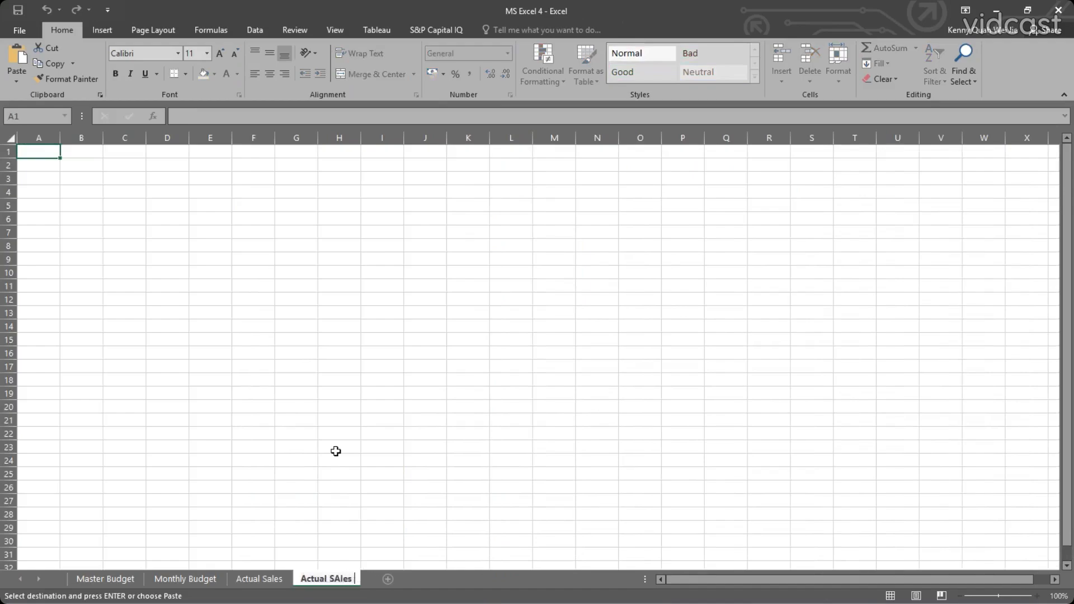
key(BackSpace)
key(BackSpace)
key(BackSpace)
key(BackSpace)
text(ales for Jan)
key(Return)
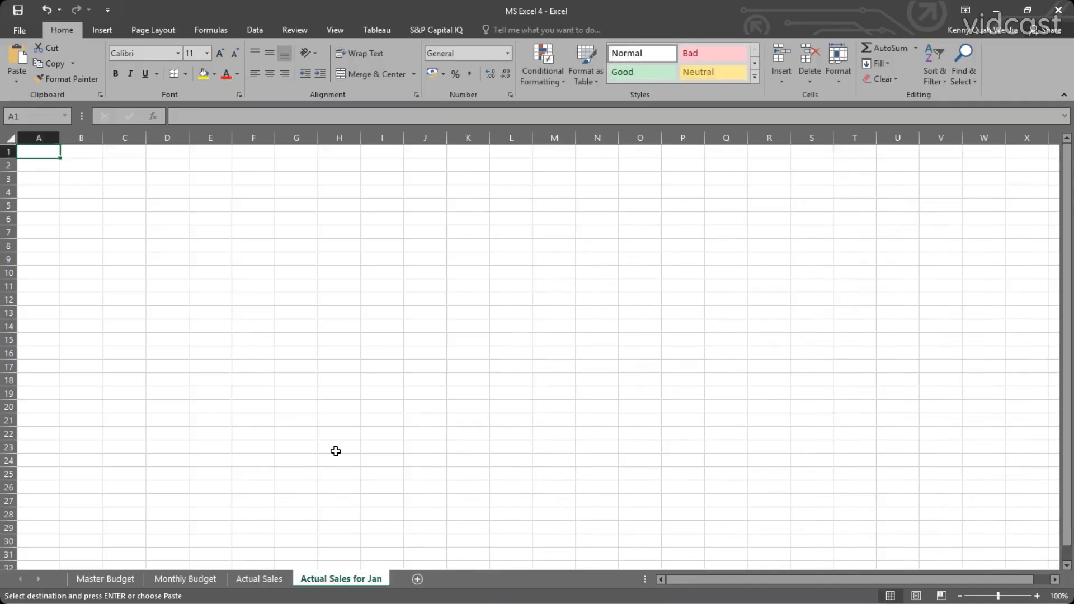
Paste the copied sales table at A1 of the Actual Sales for Jan sheet as values only.
click(268, 580)
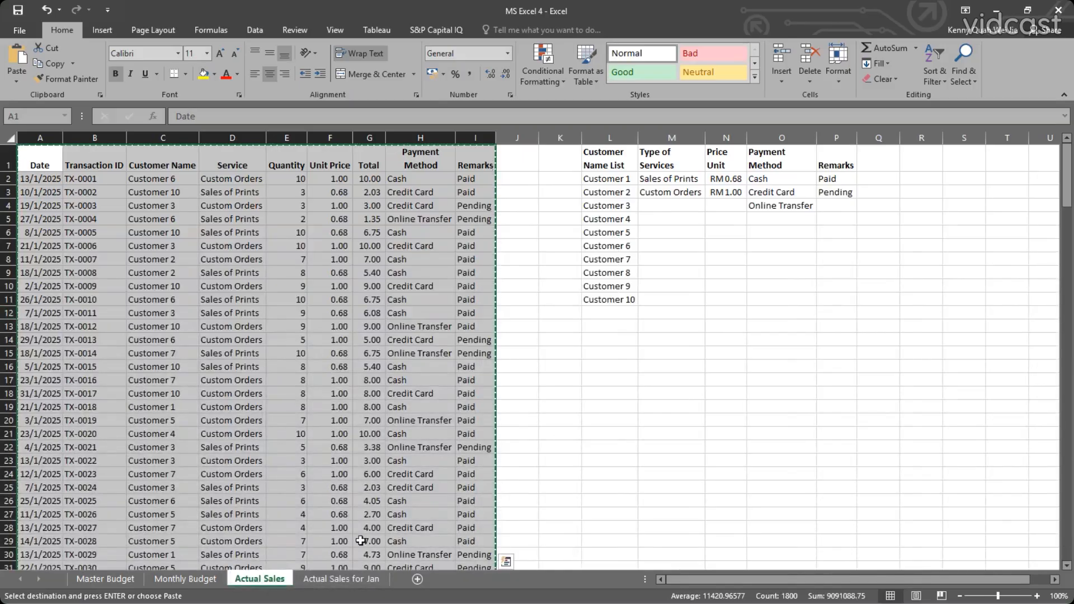
click(355, 578)
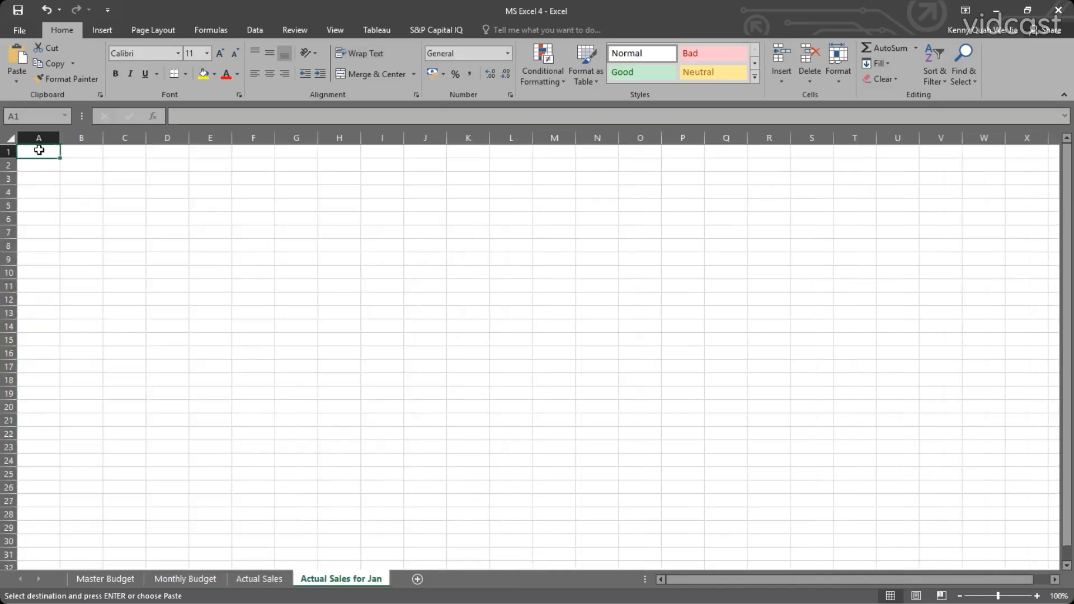
key(ctrl+v)
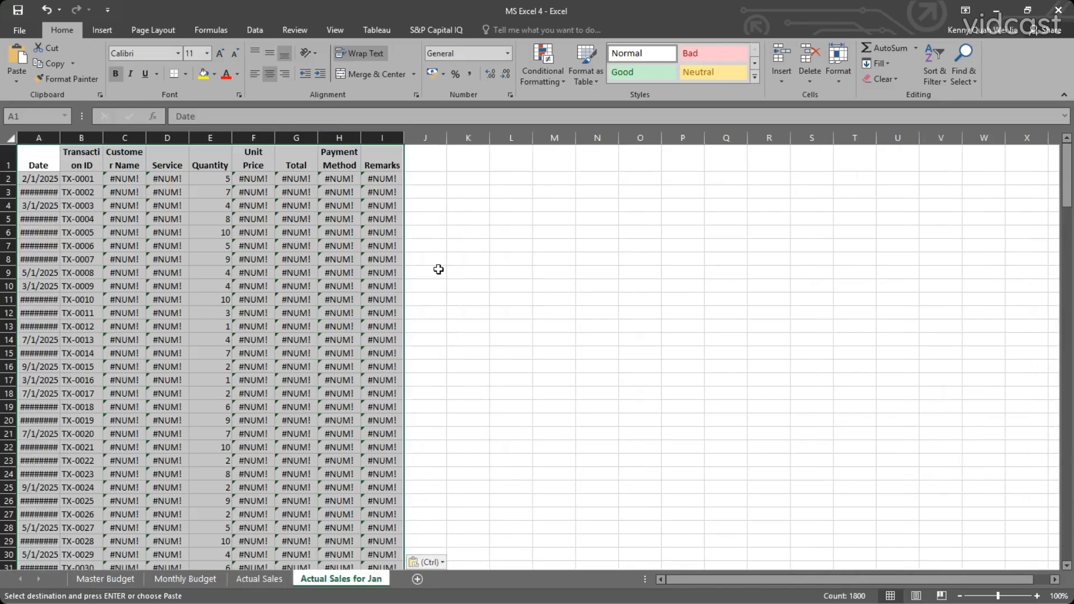
click(260, 579)
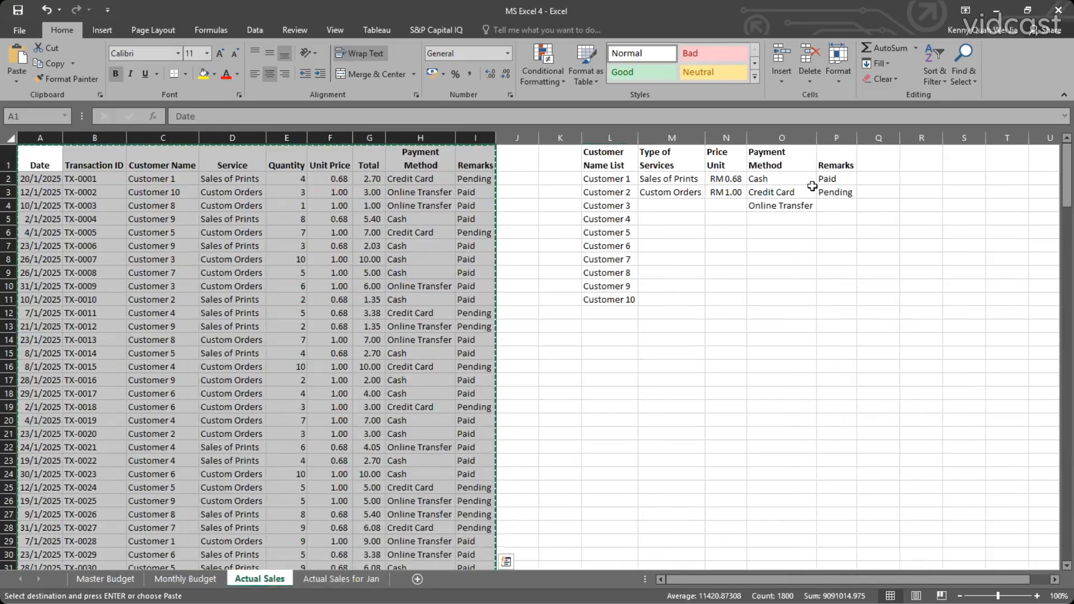
click(341, 579)
key(ctrl+v)
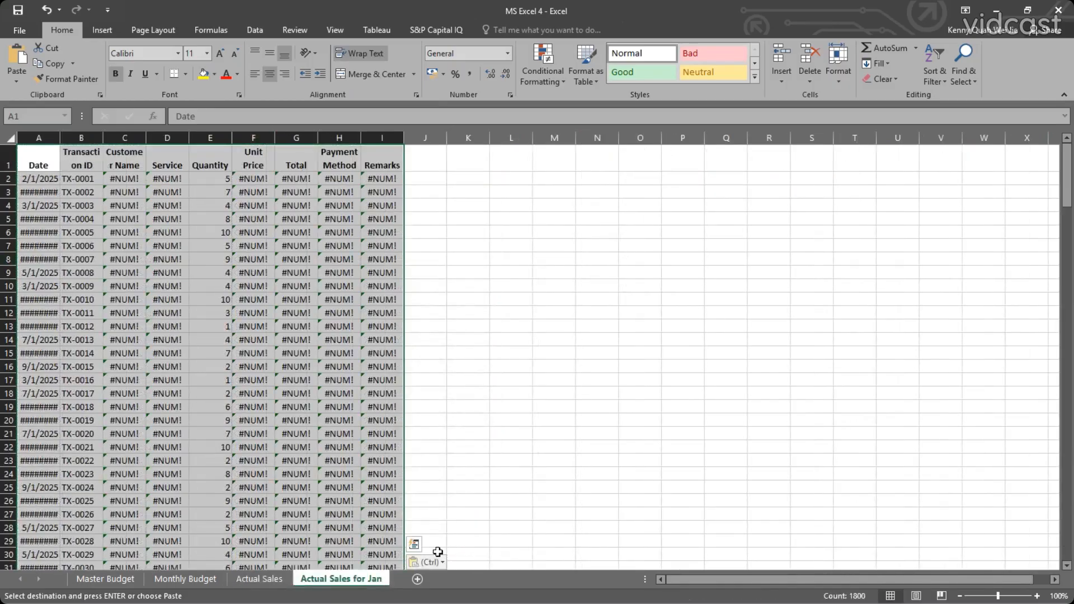
click(440, 563)
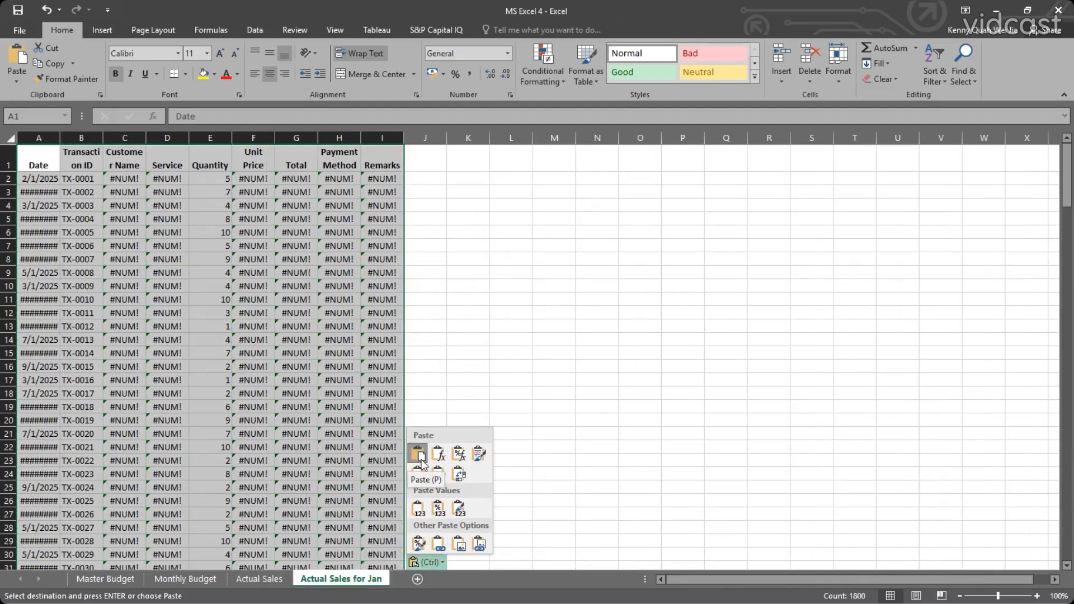
click(417, 509)
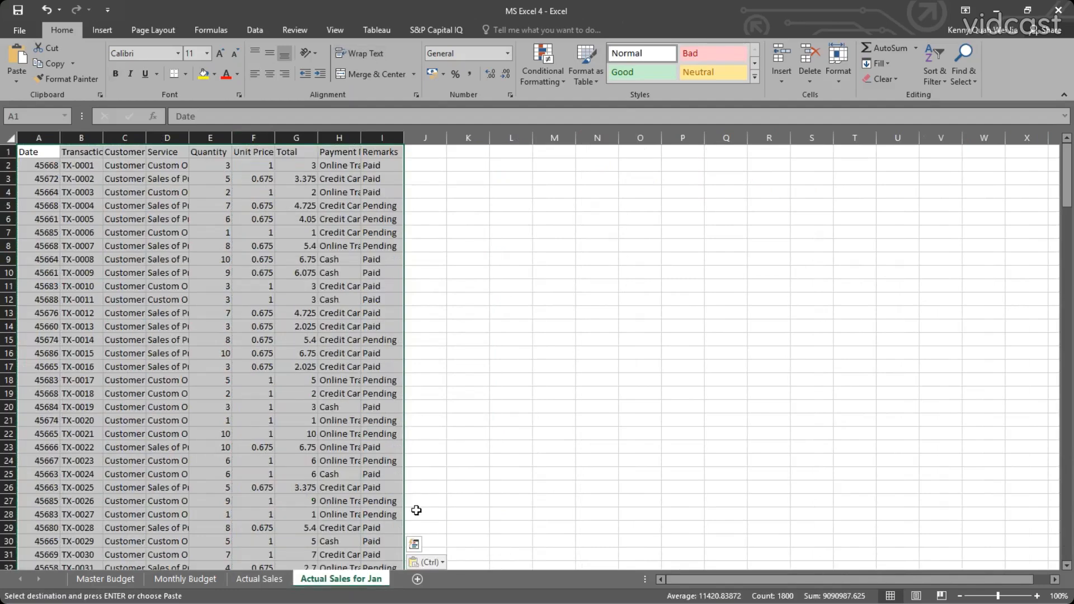
Autofit the width of all columns on the Actual Sales for Jan sheet.
click(11, 138)
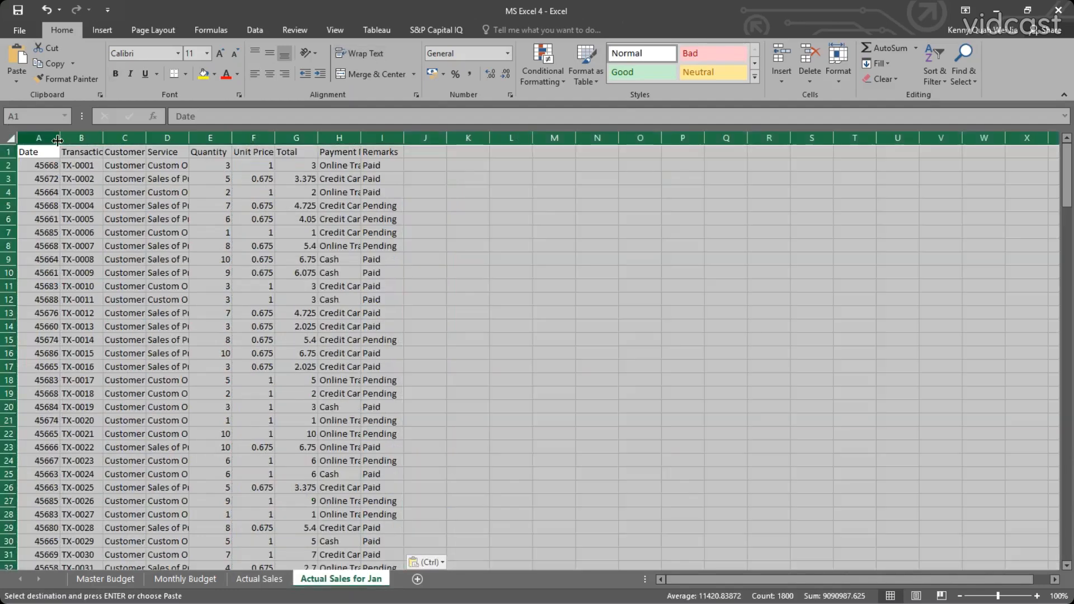
double_click(60, 138)
click(325, 195)
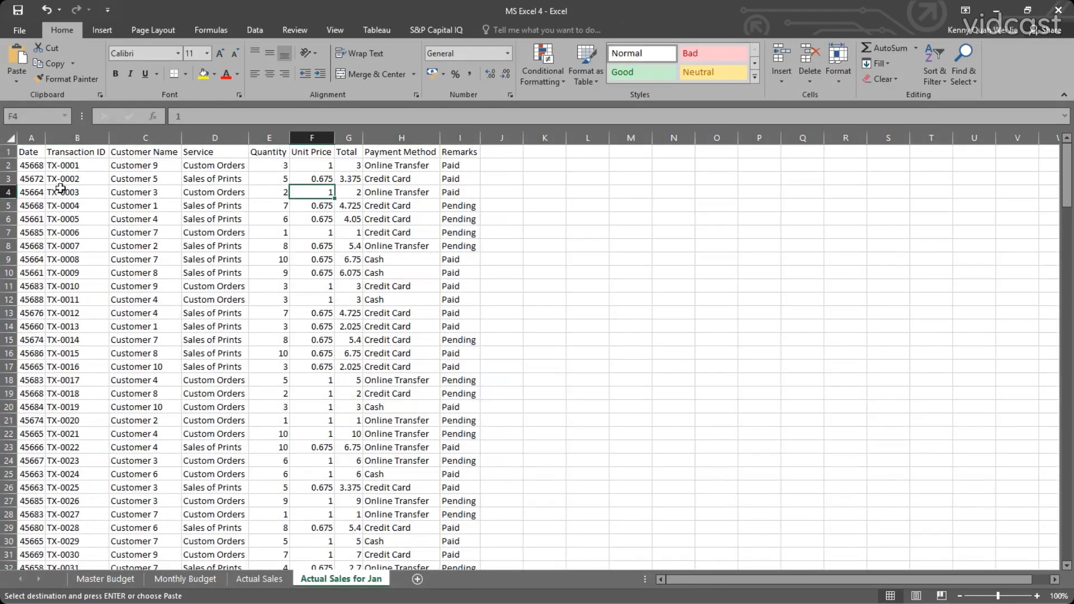
Format the Date column A as Short Date.
click(29, 138)
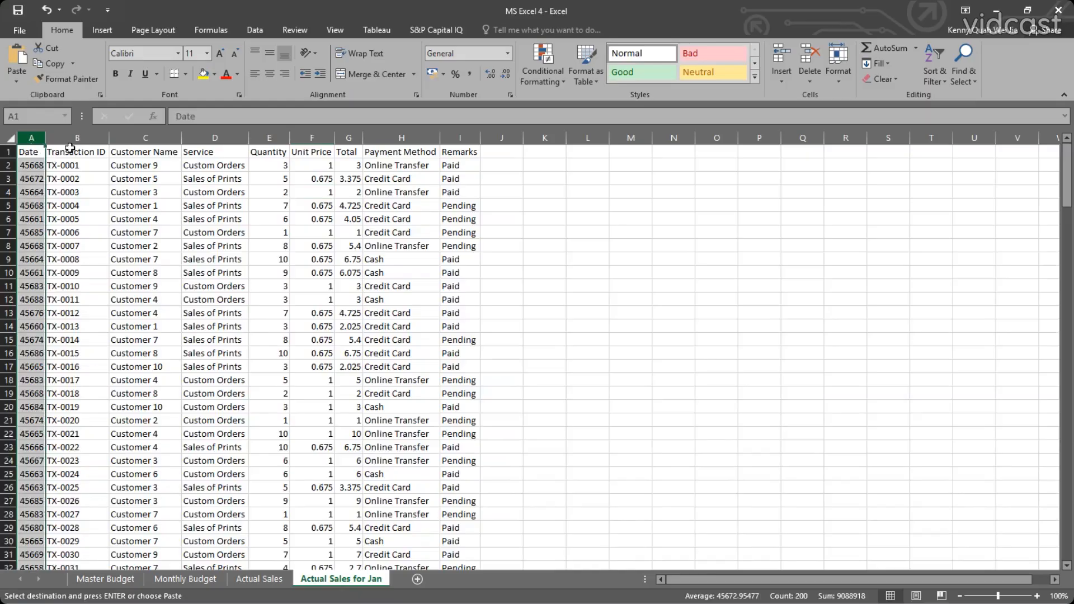
click(506, 54)
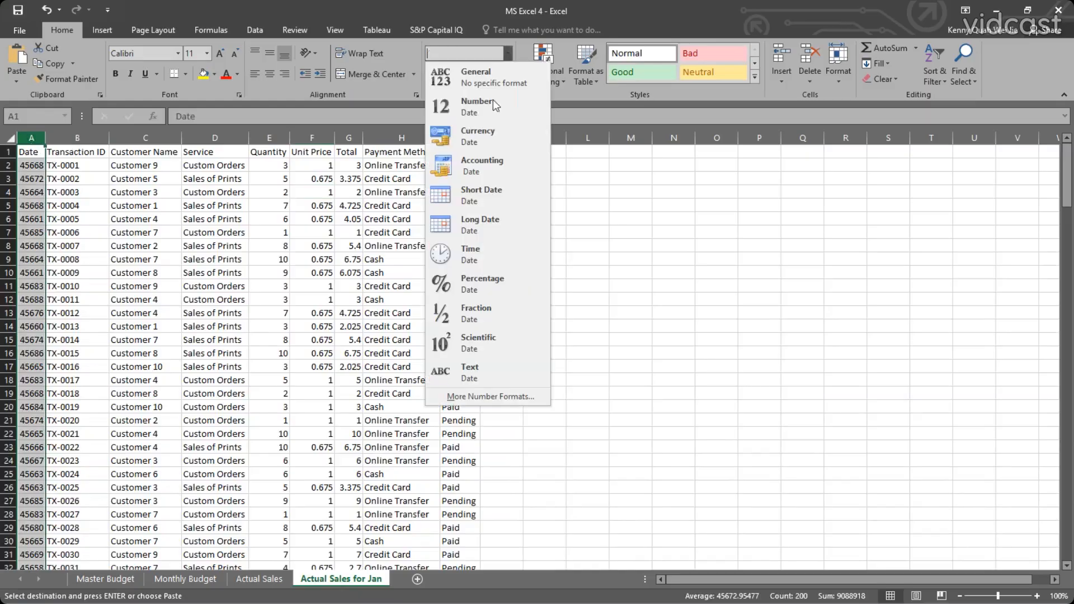
click(475, 191)
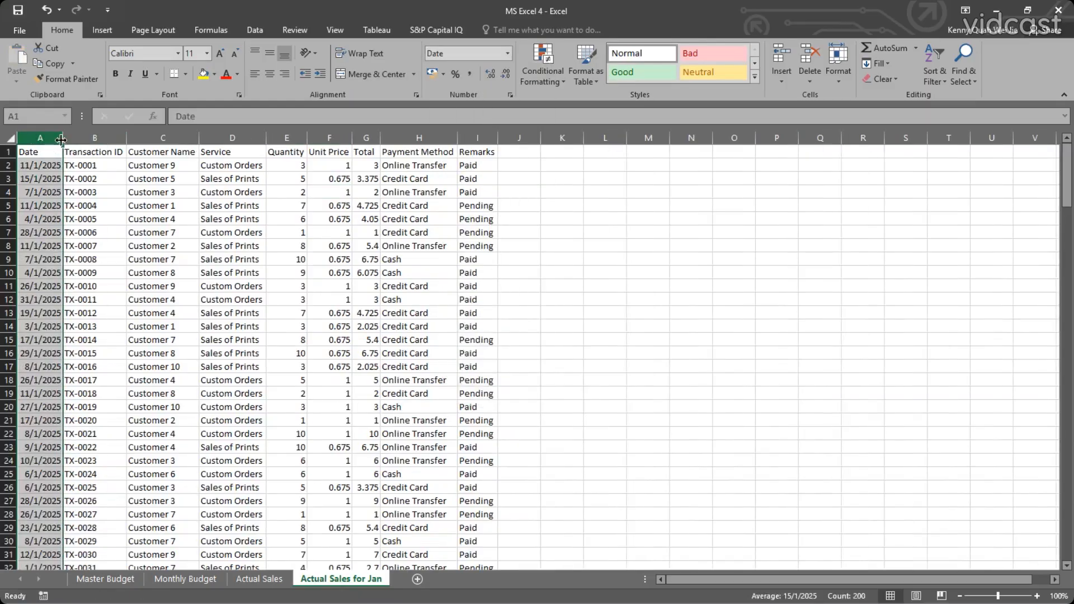
Apply the comma style to the Unit Price and Total columns and check a few of the pasted cells.
click(306, 138)
drag(328, 136, 357, 139)
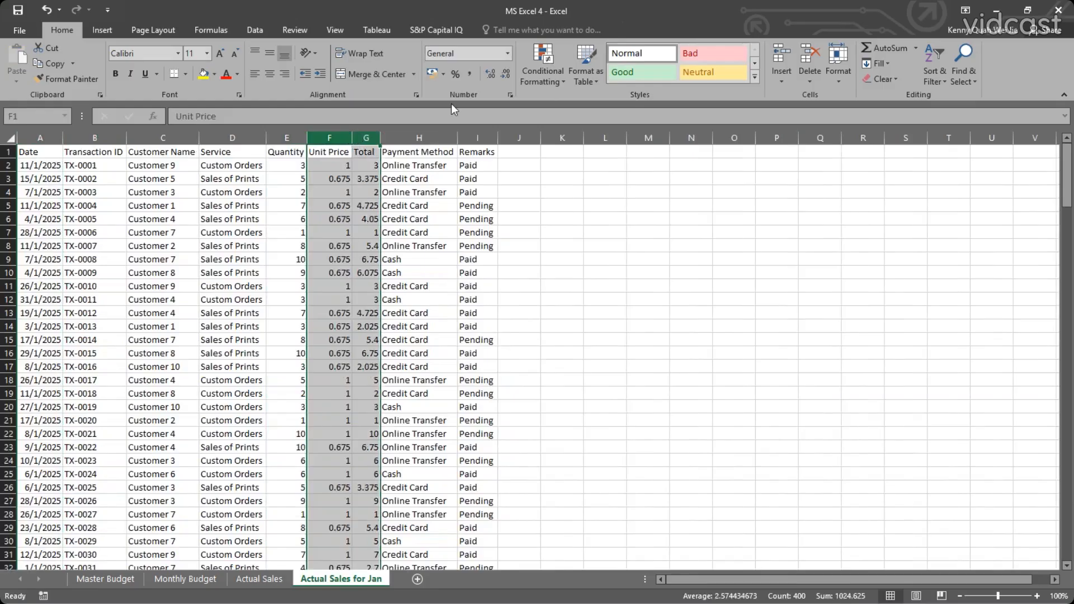
click(472, 72)
click(414, 192)
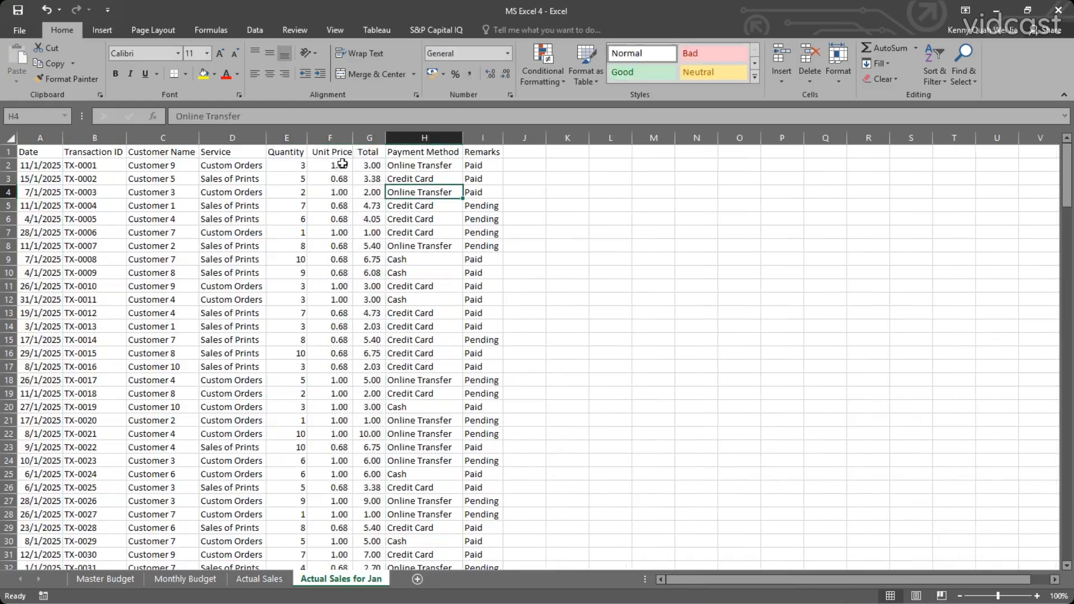
click(367, 181)
click(322, 180)
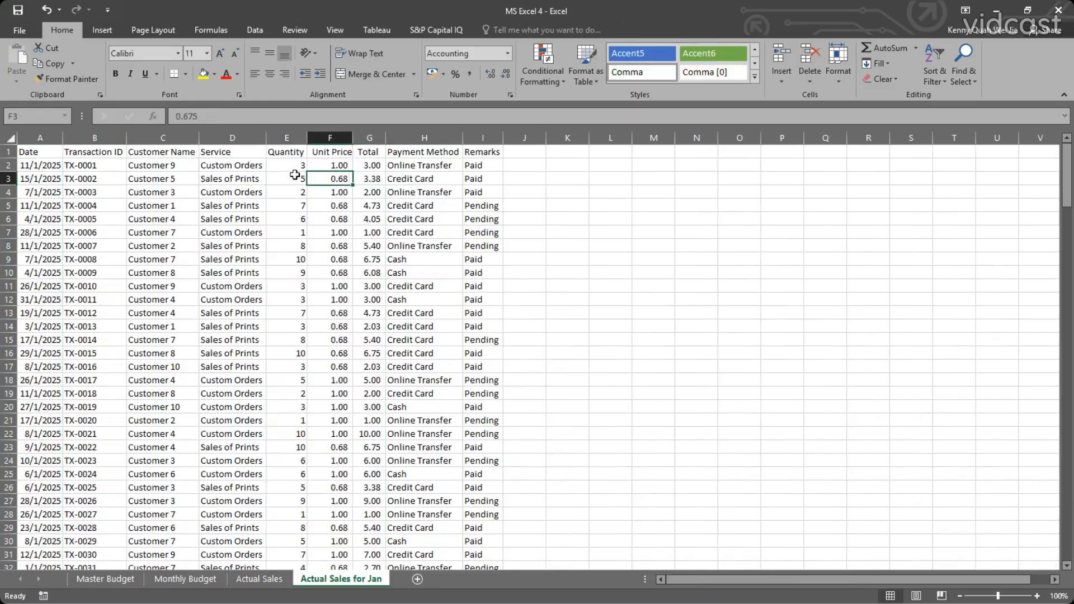
click(296, 177)
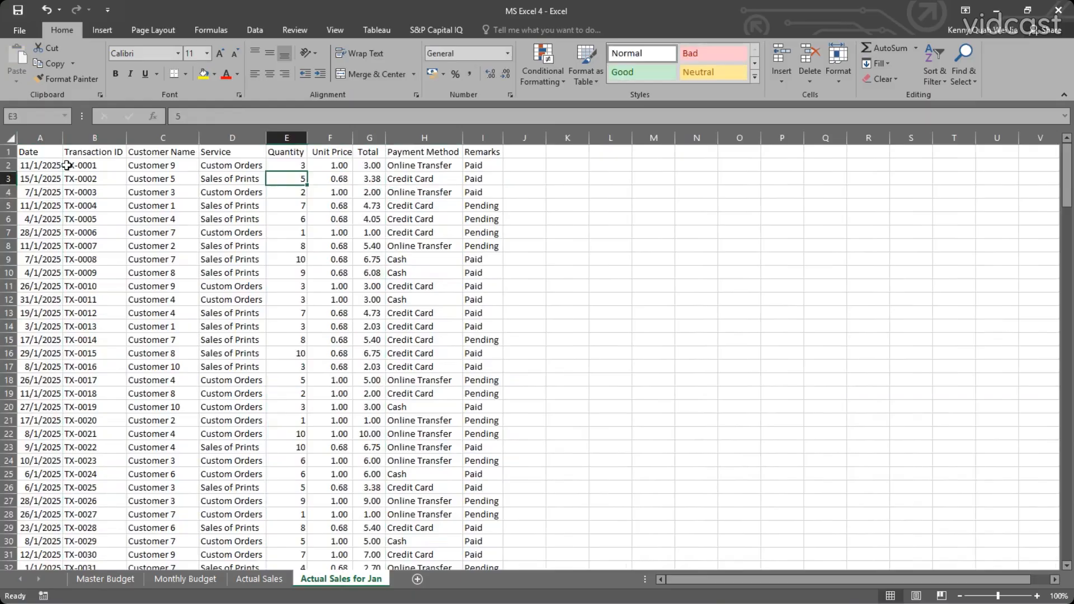
Make the header row A1:I1 bold.
drag(39, 154, 489, 152)
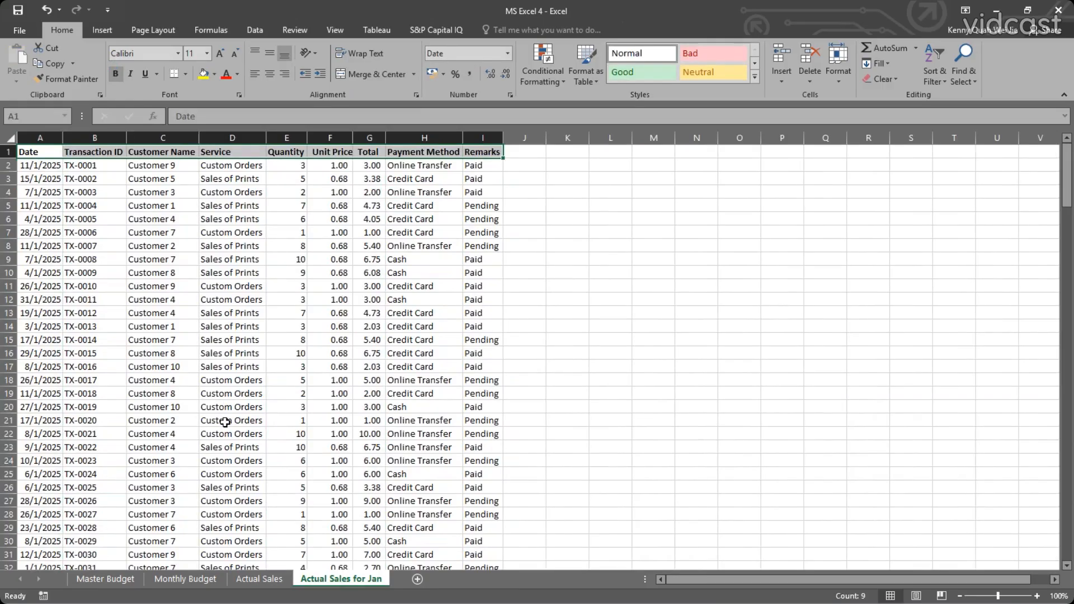
click(218, 299)
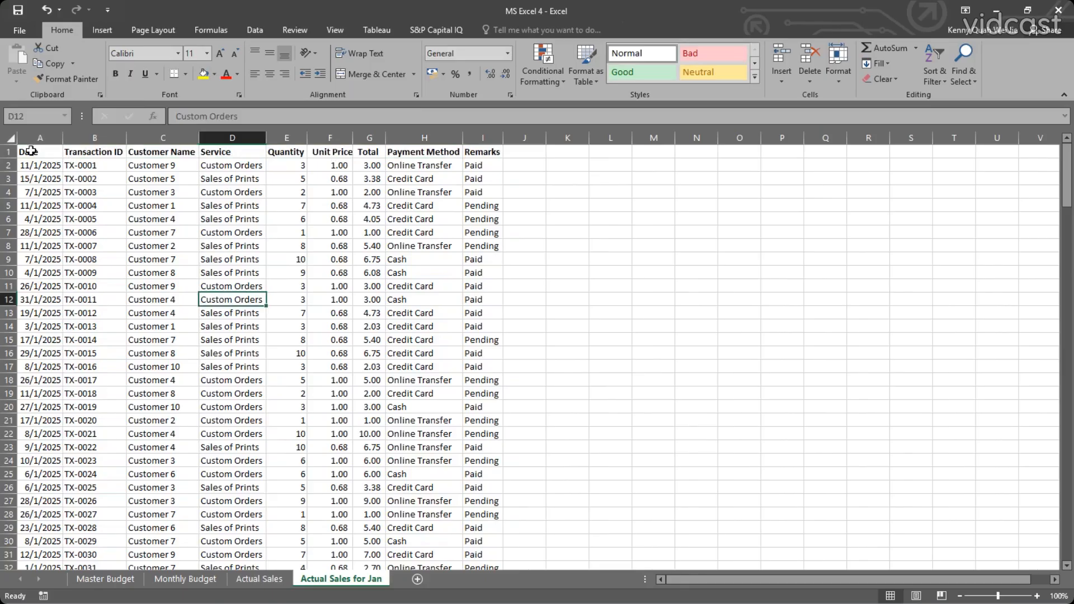
Compare the Remarks formula in I2 of Actual Sales with the static Unit Price value in F3 of Actual Sales for Jan.
click(273, 584)
click(524, 250)
click(475, 183)
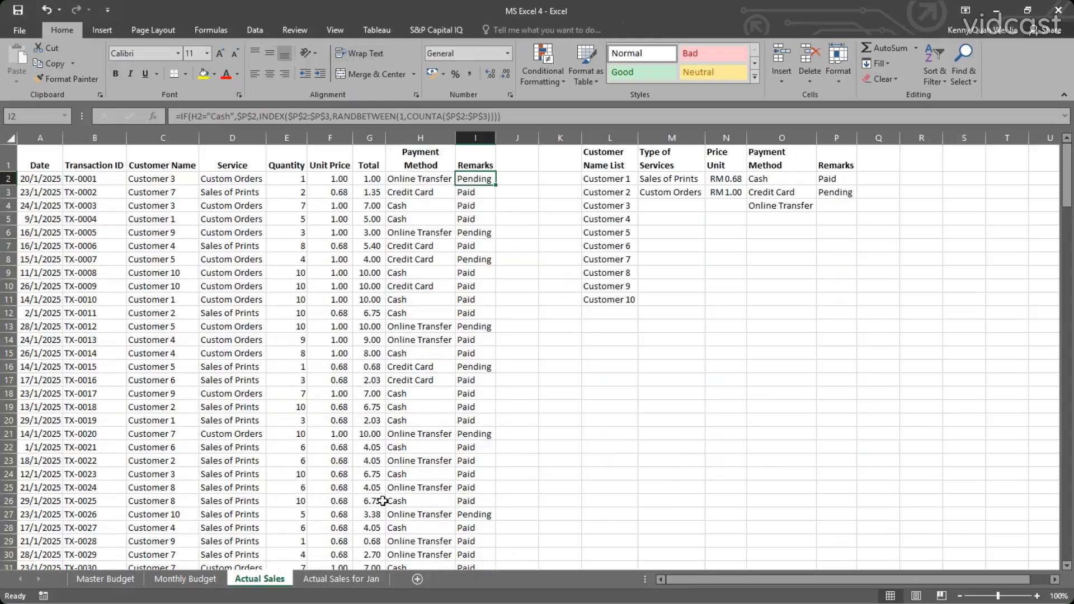
click(354, 579)
click(313, 179)
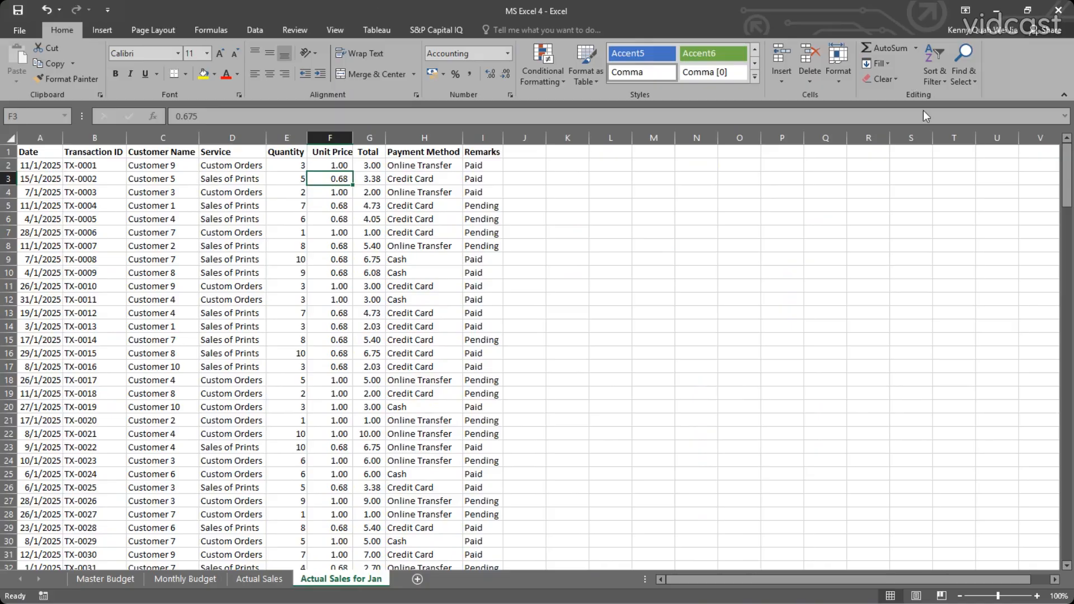
drag(35, 151, 484, 381)
drag(37, 166, 74, 527)
drag(34, 153, 451, 206)
click(451, 206)
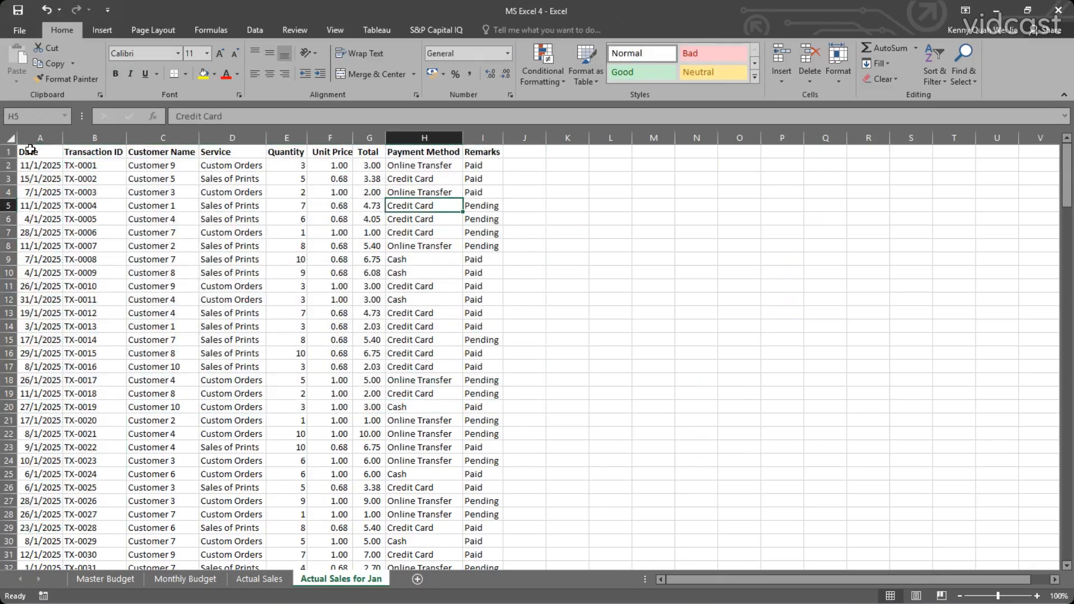
click(30, 150)
drag(348, 448, 490, 547)
click(939, 81)
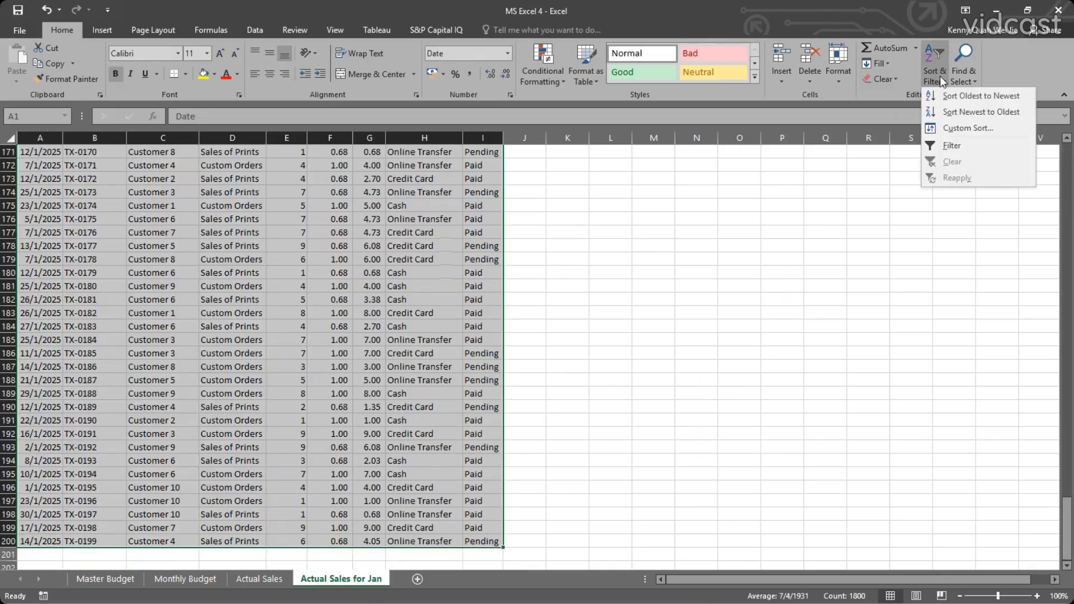
click(949, 130)
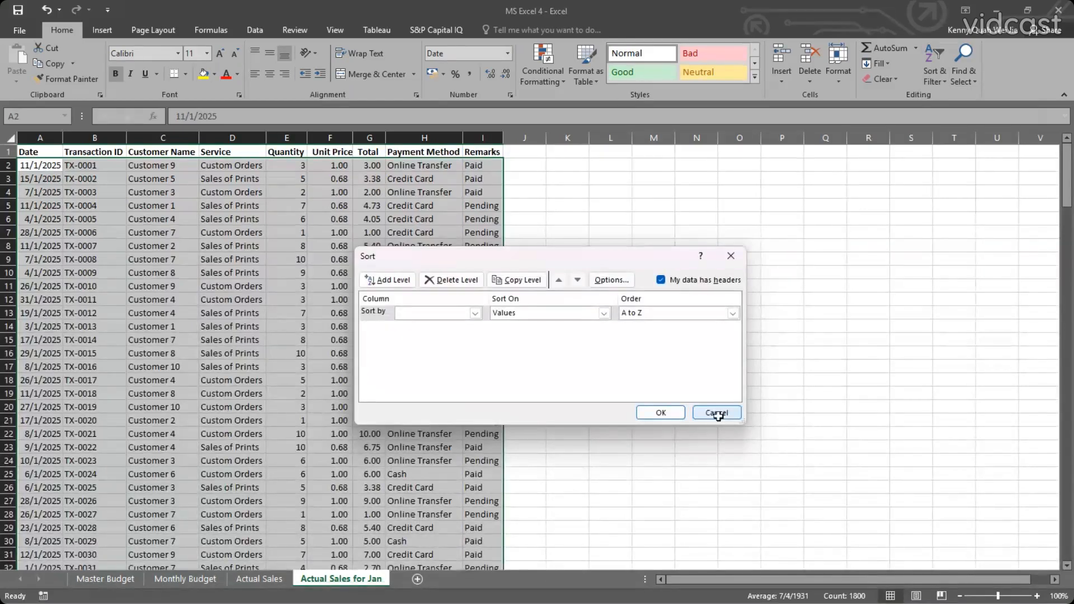
click(718, 415)
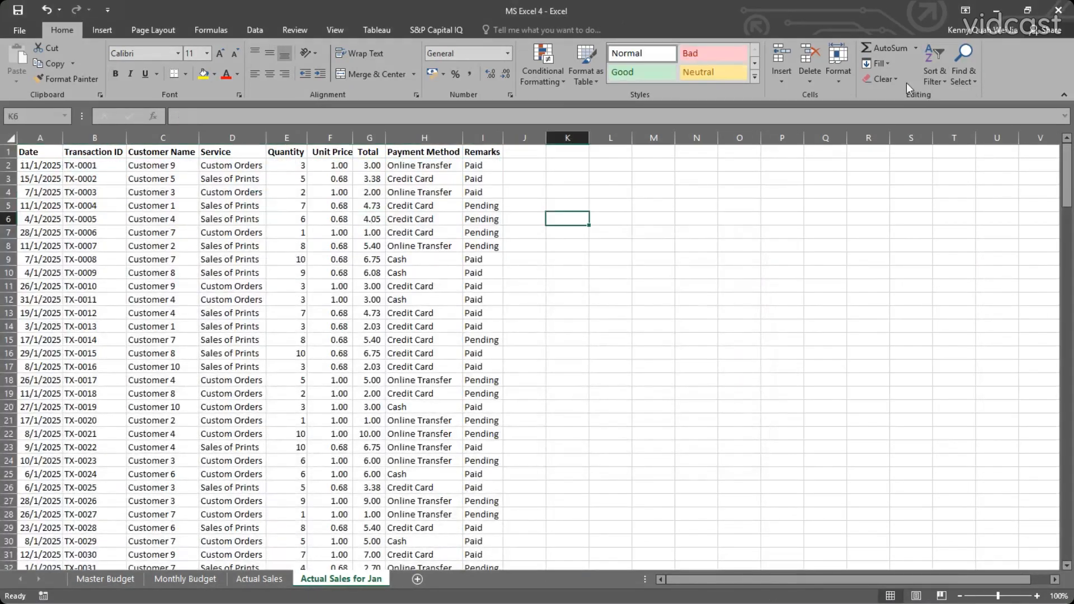
Try a custom sort from the empty cell K6, and again from cell F4 inside the sales table.
click(927, 82)
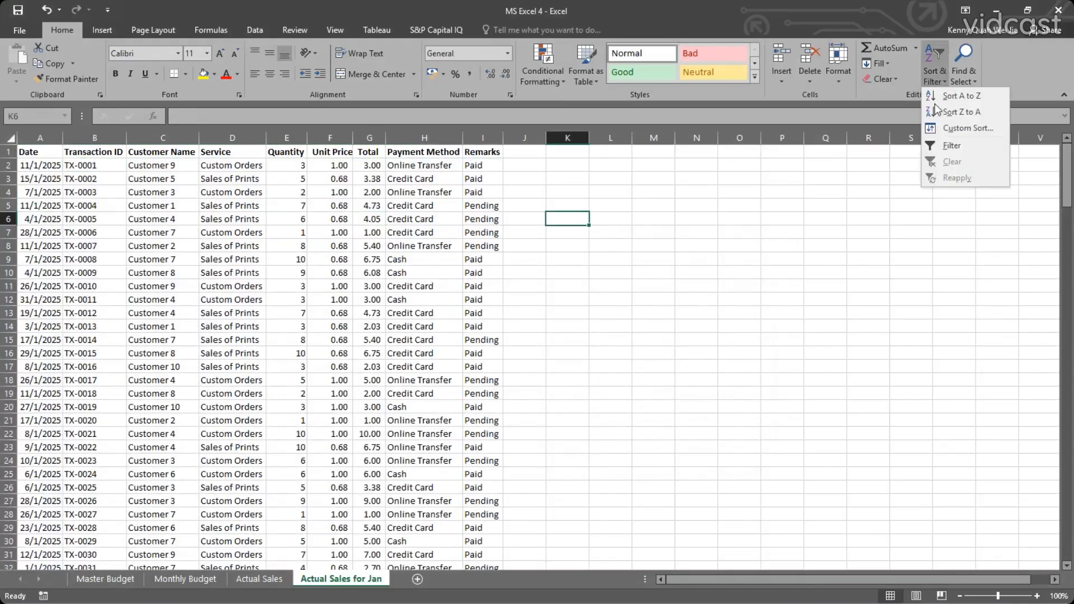
click(944, 132)
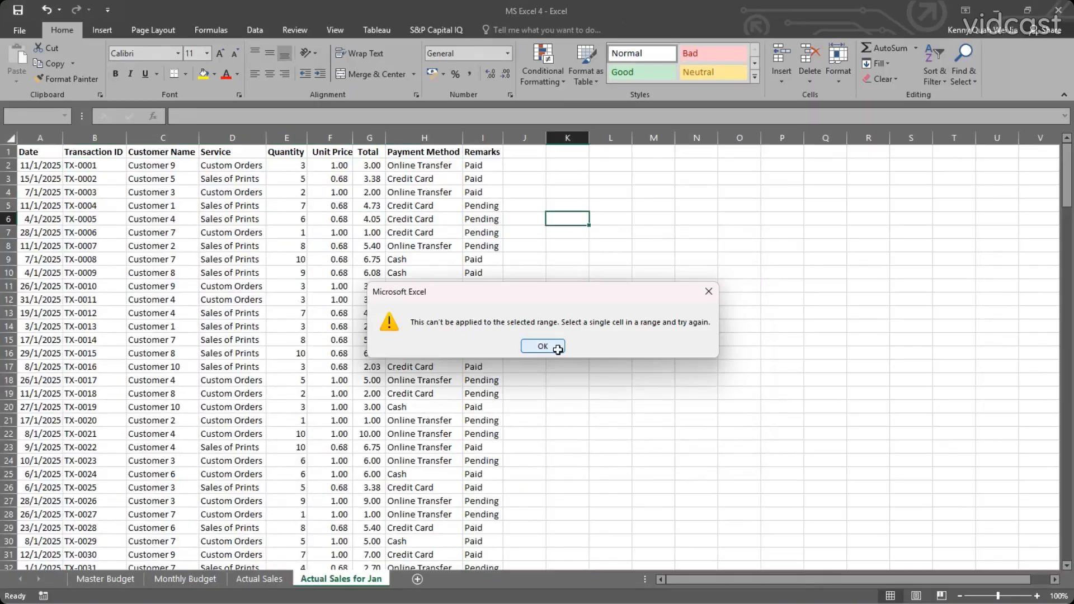
click(557, 350)
click(336, 192)
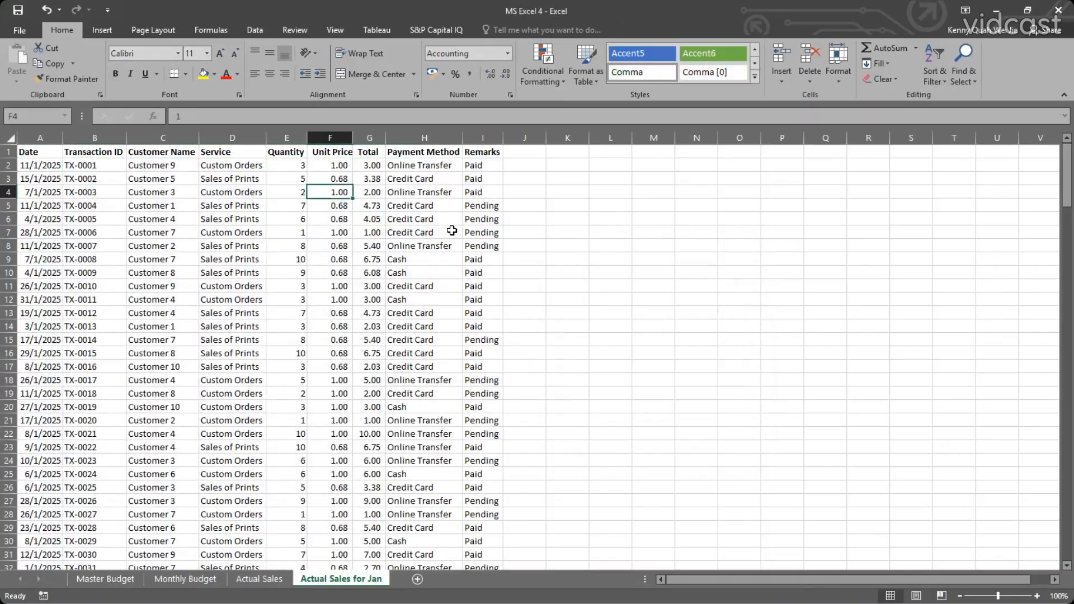
click(940, 83)
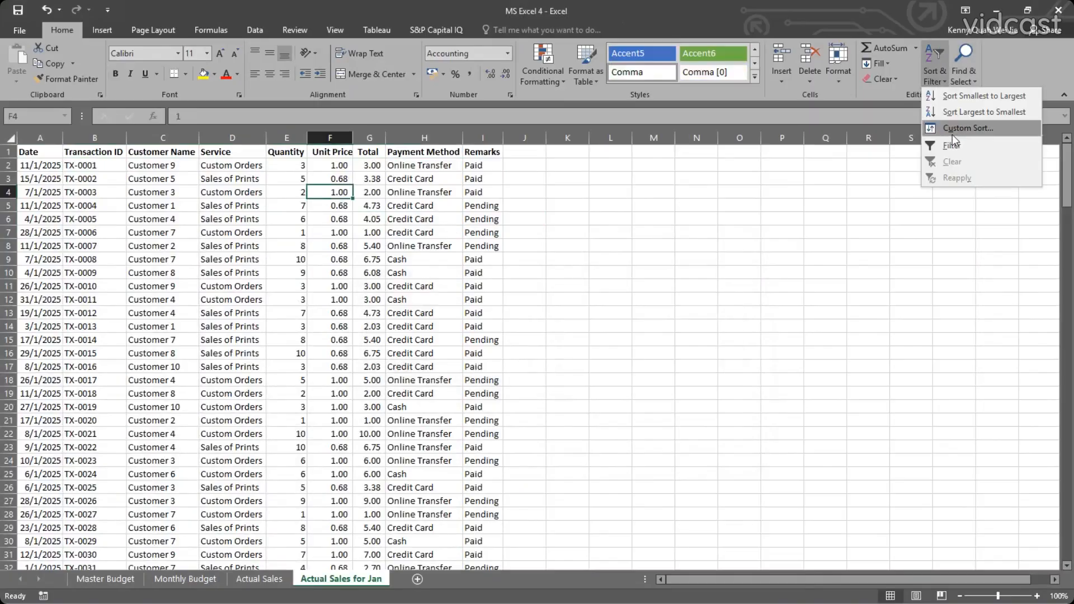
click(952, 133)
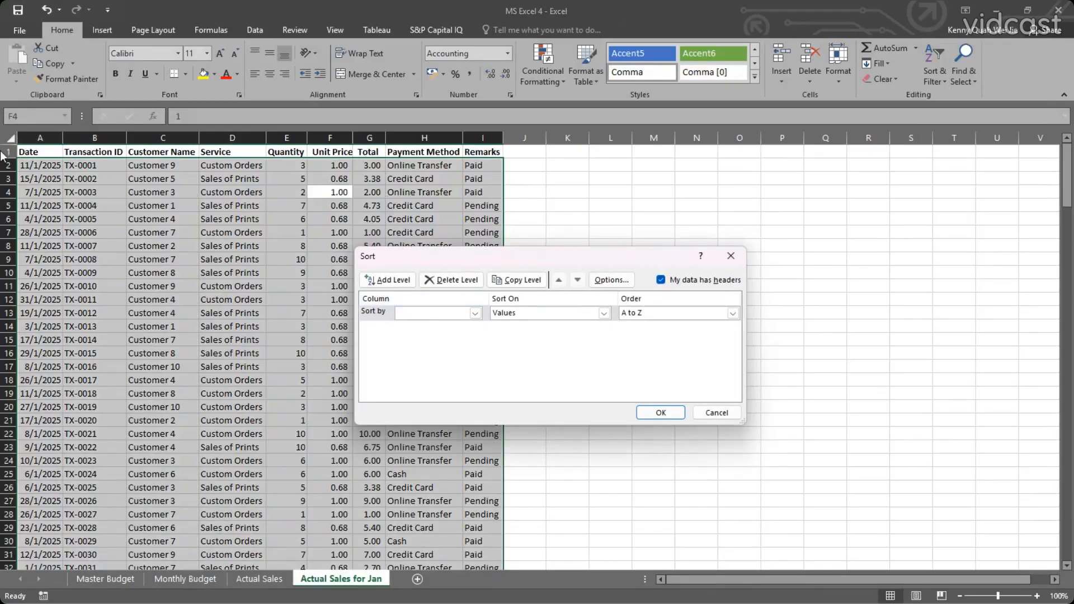
click(730, 256)
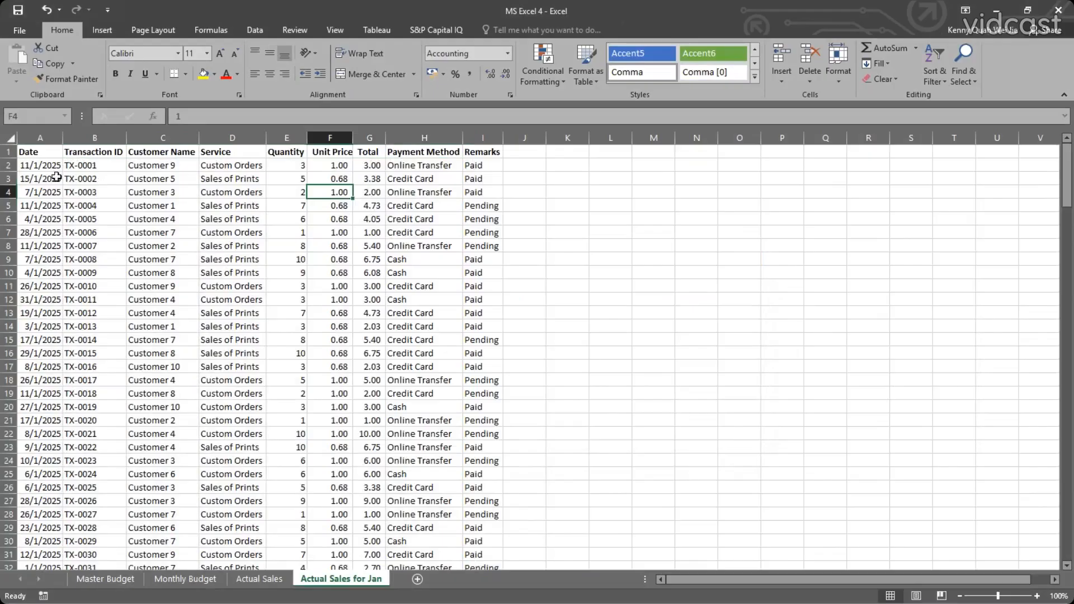
click(362, 271)
click(147, 211)
click(411, 286)
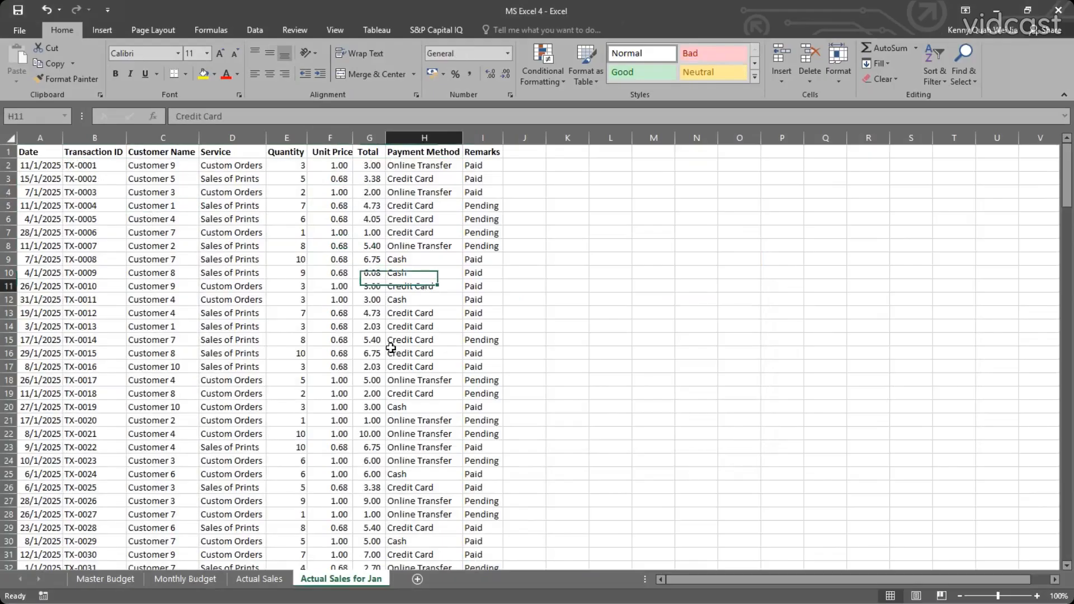
click(179, 259)
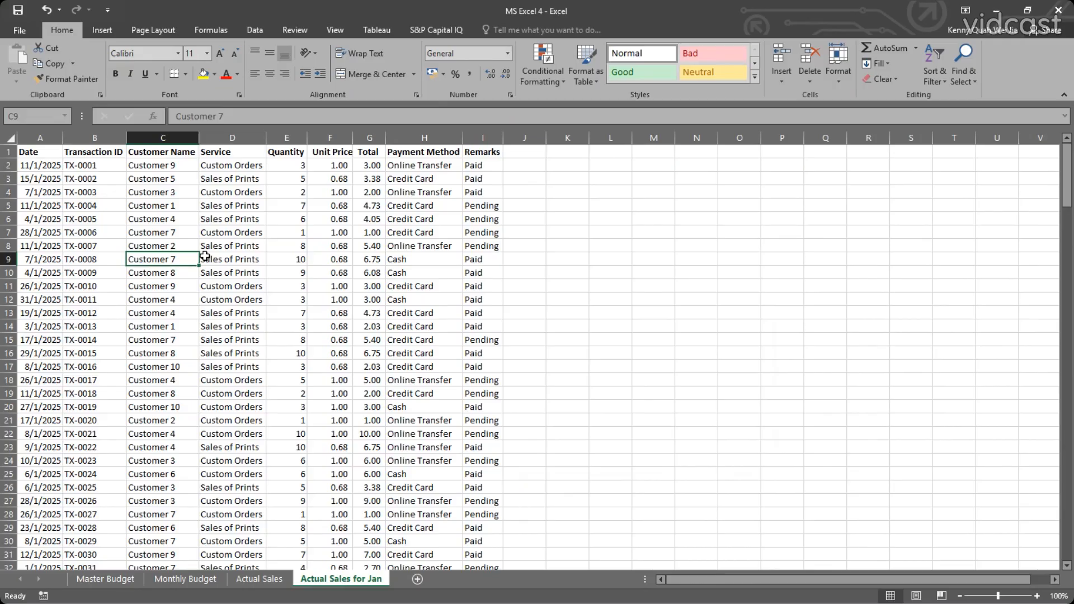
click(178, 180)
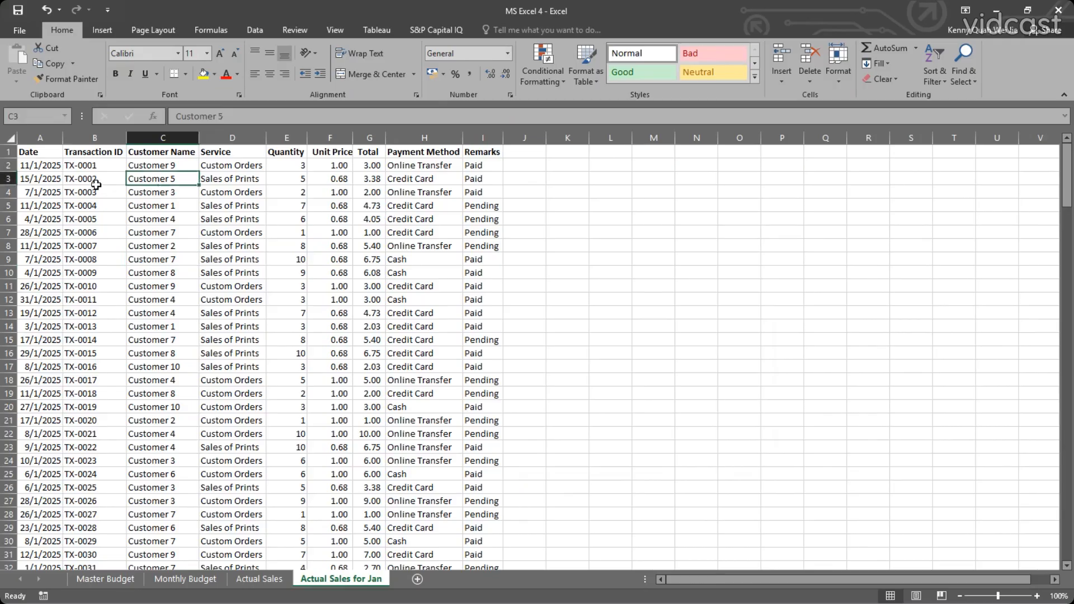
click(112, 180)
drag(45, 152, 489, 574)
click(934, 70)
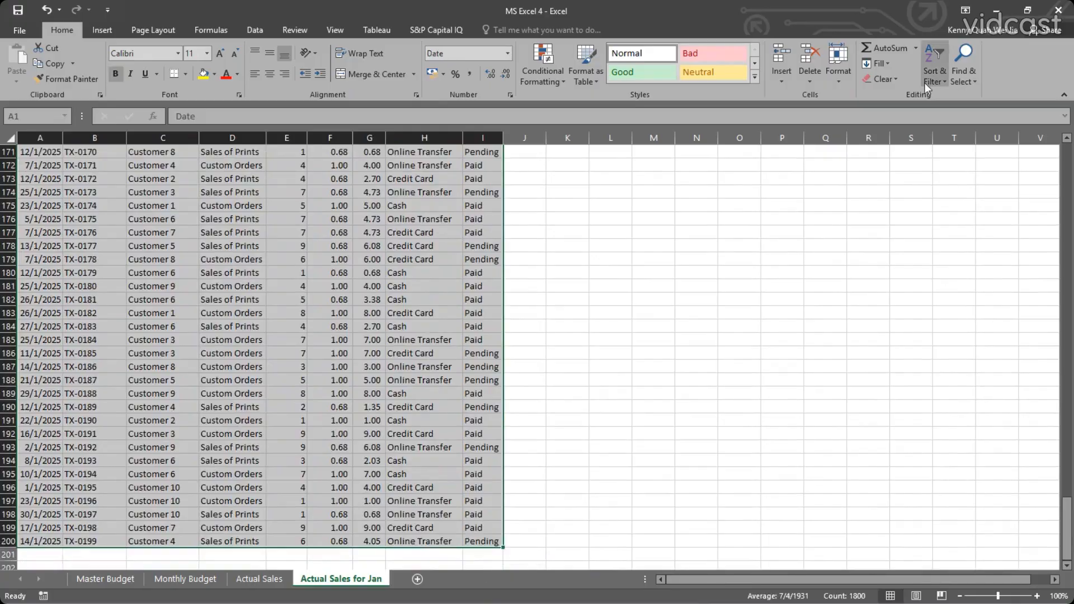
click(962, 128)
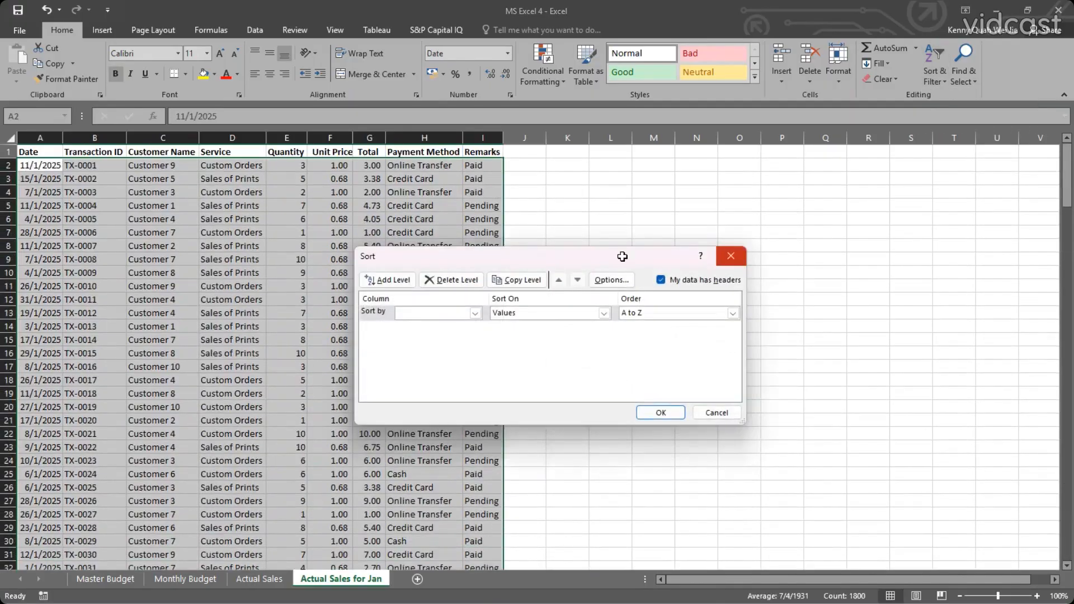
click(731, 256)
click(369, 233)
click(151, 191)
click(96, 205)
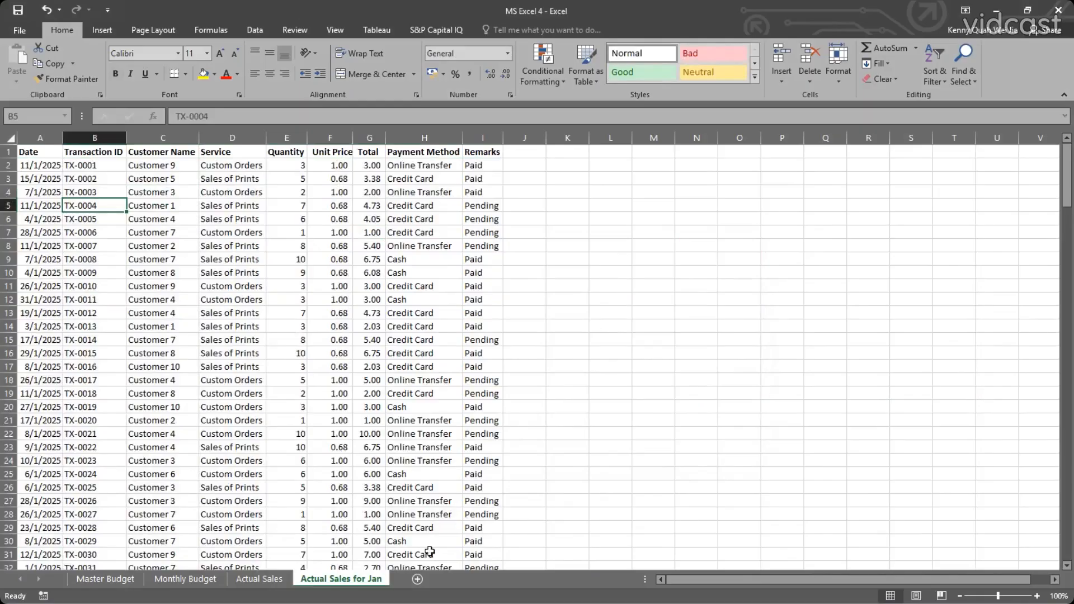
click(934, 77)
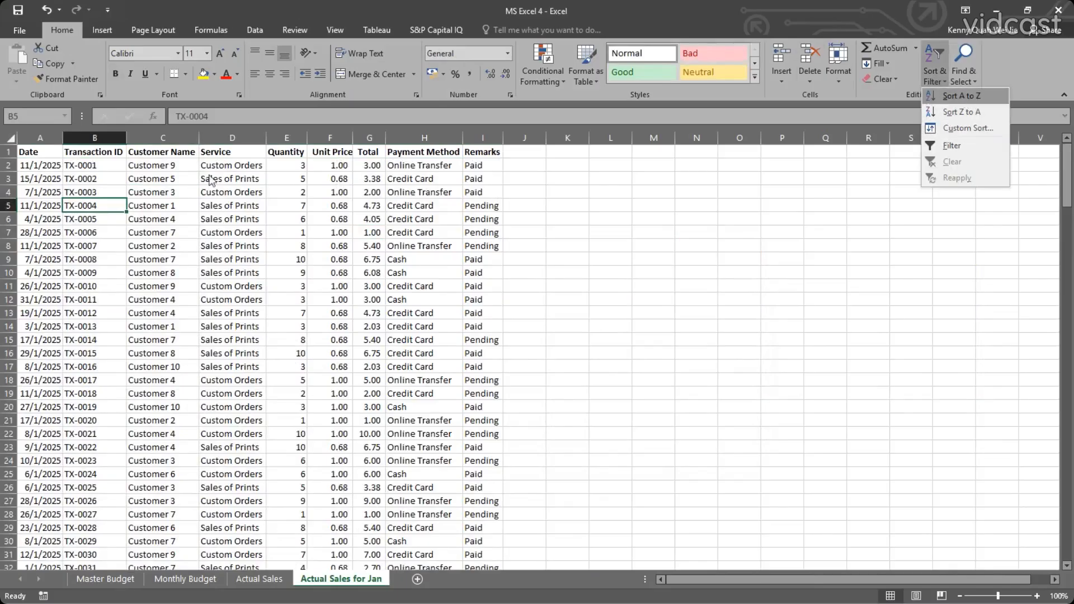
Try the quick Oldest to Newest sort on the Date column and look over the reordered rows.
click(56, 167)
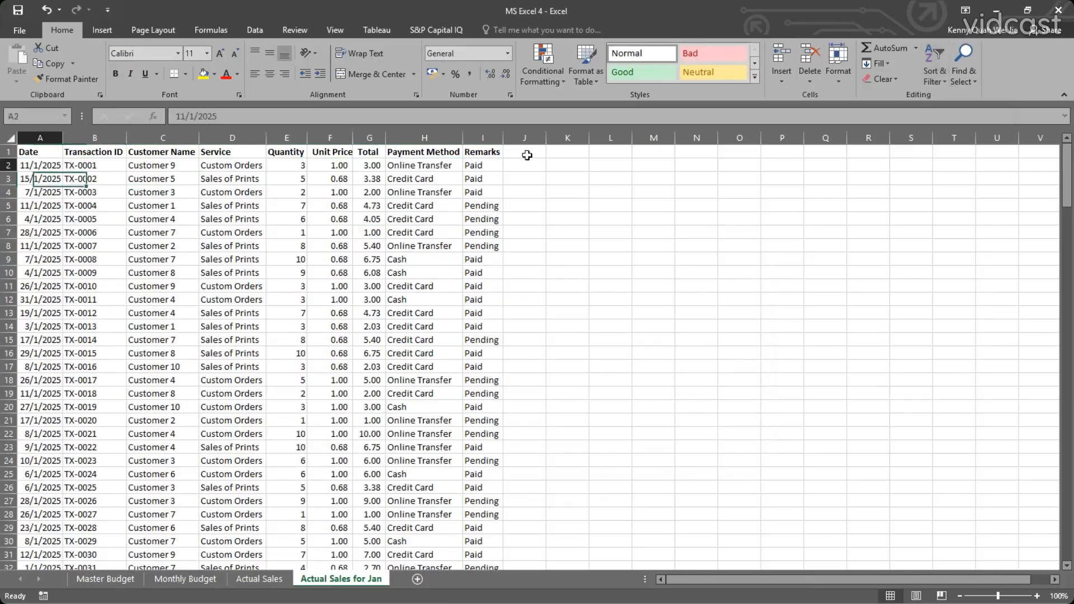
click(935, 84)
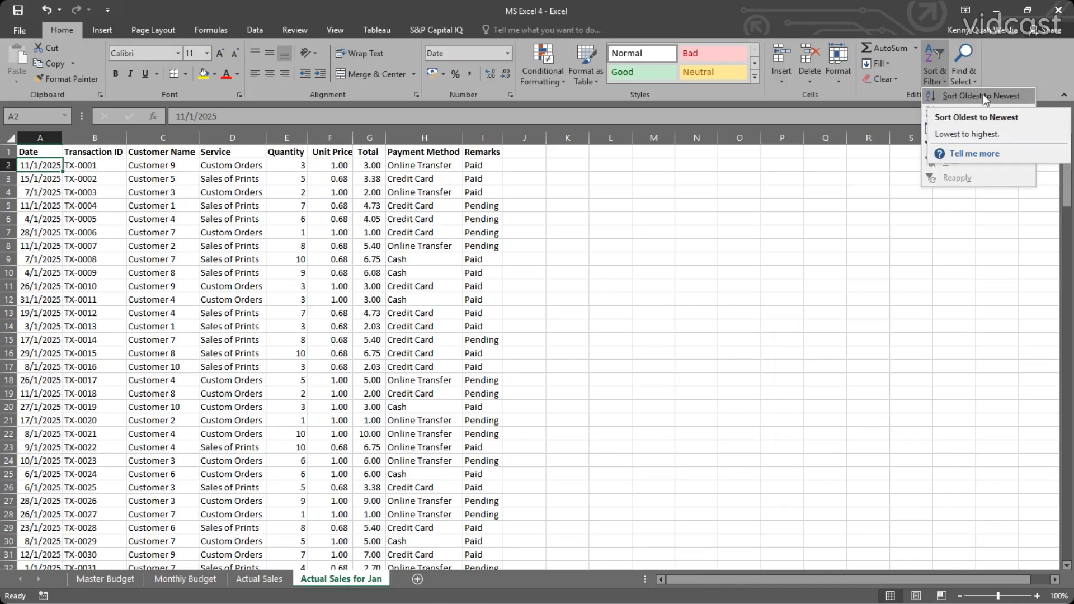
click(983, 96)
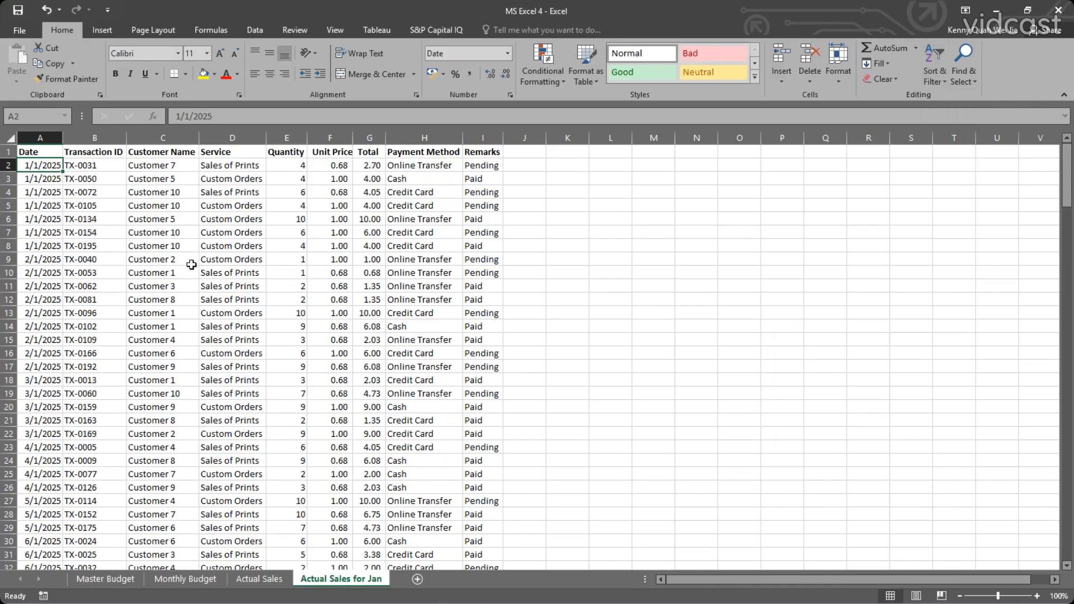
scroll(191, 264, down, 12)
scroll(158, 249, up, 11)
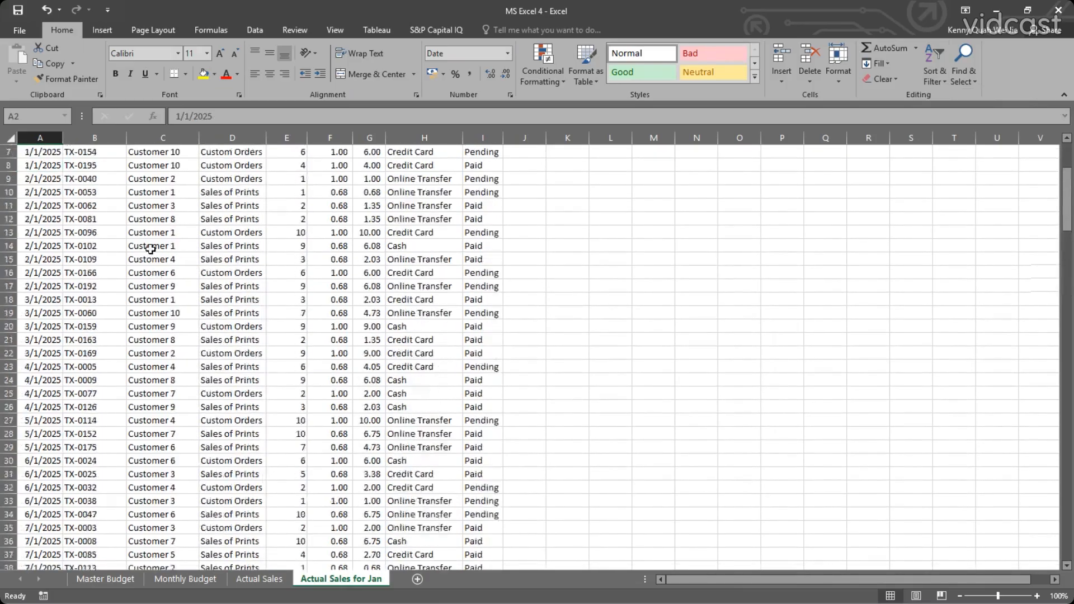
scroll(150, 249, up, 2)
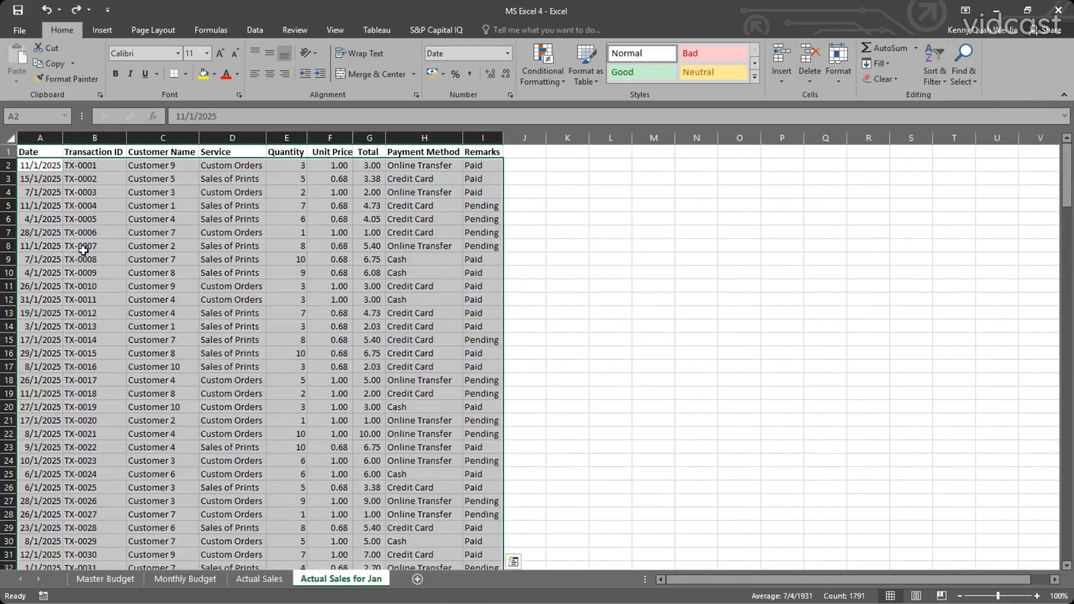
Apply a custom sort to the January sales table by Date values, Oldest to Newest, treating the first row as headers.
click(67, 208)
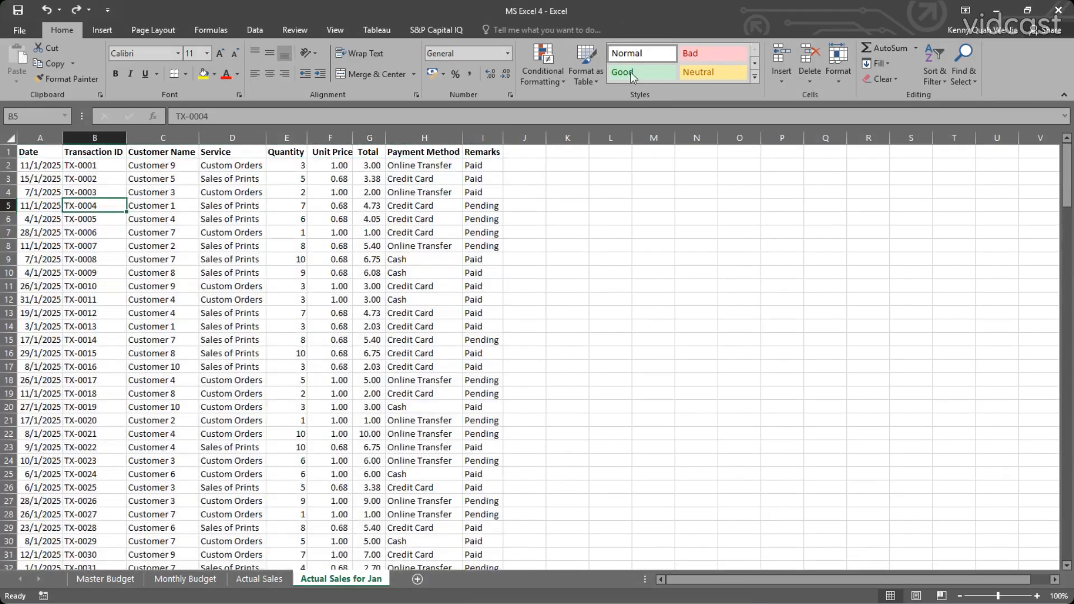
click(935, 75)
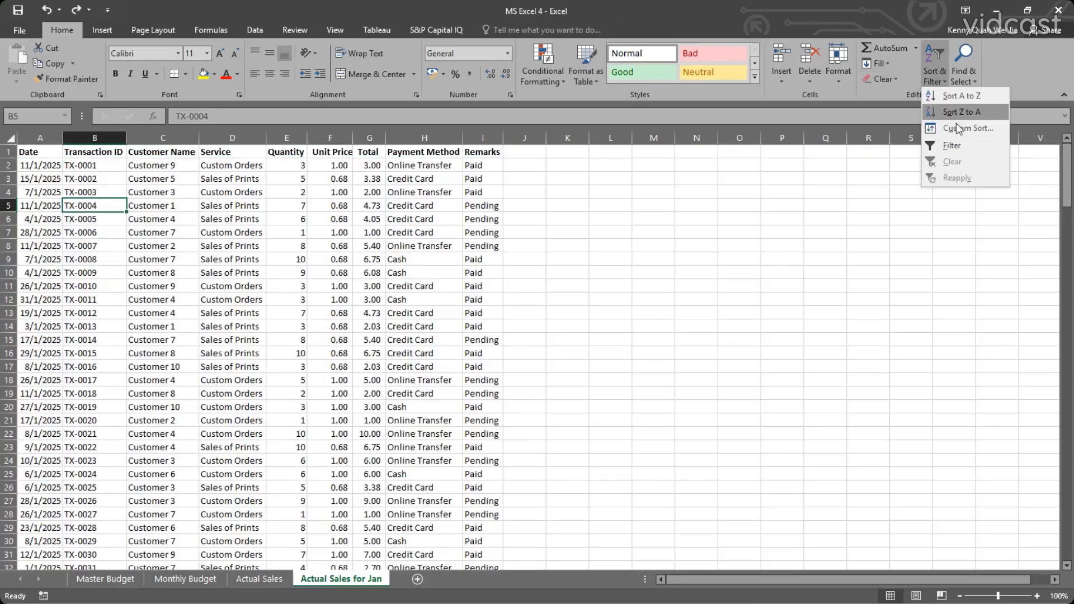
click(956, 128)
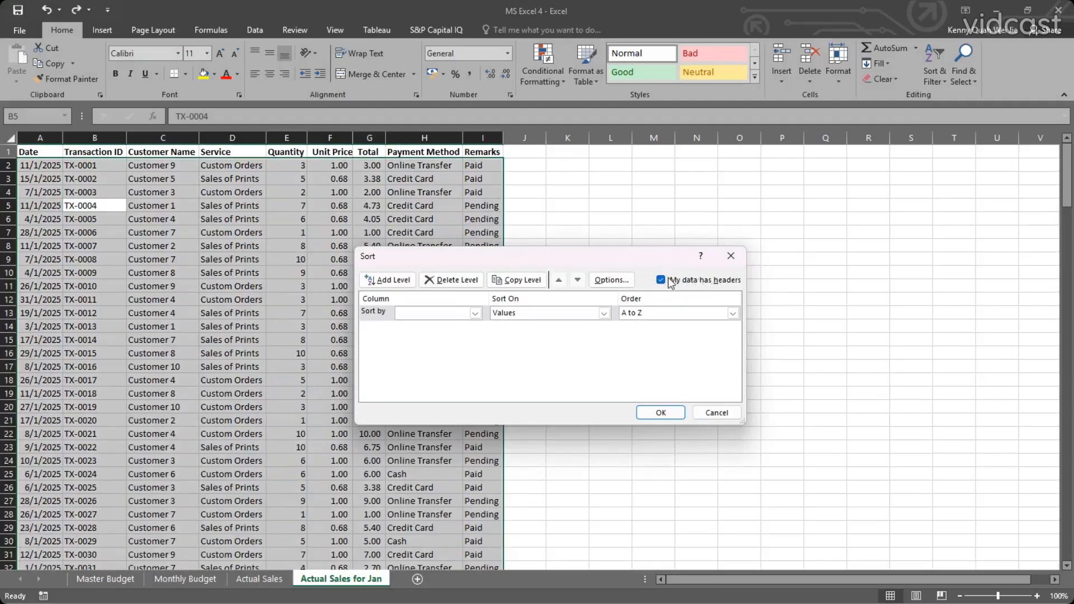
click(671, 281)
click(671, 281)
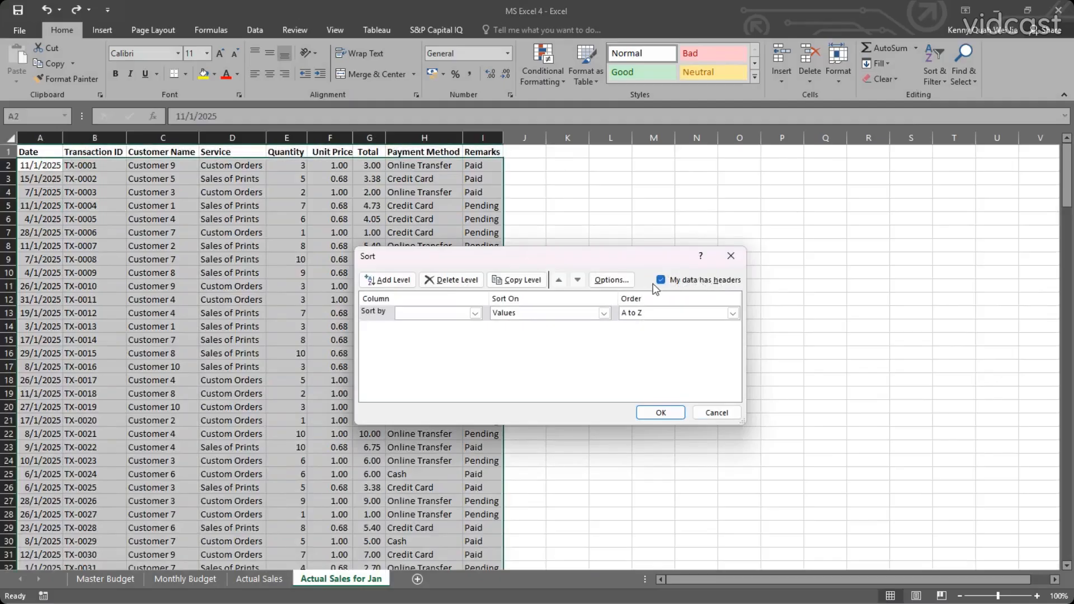
click(463, 312)
click(405, 325)
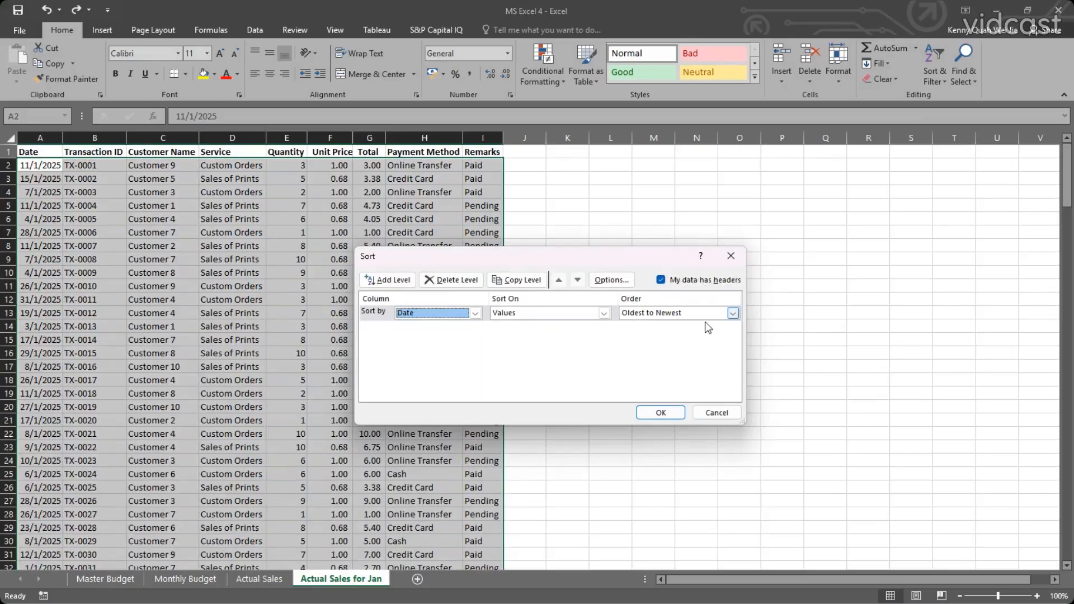
click(686, 313)
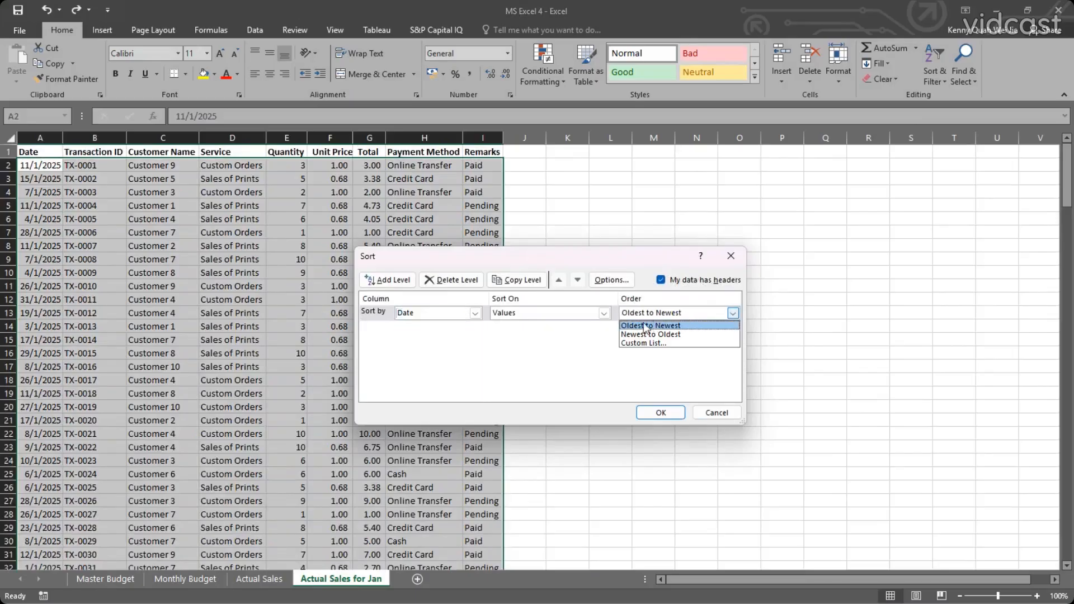
click(682, 325)
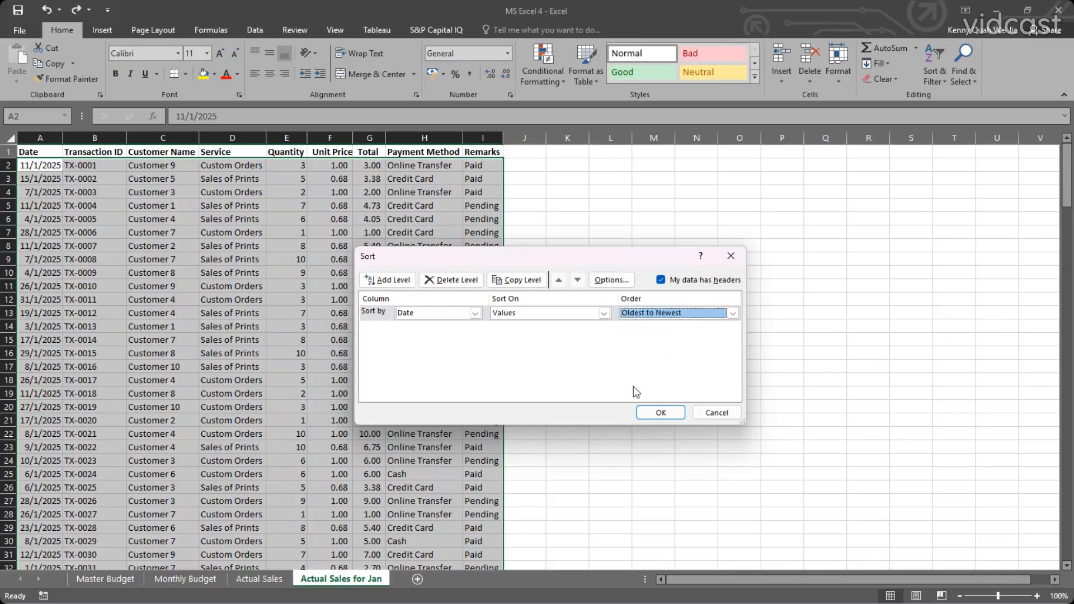
click(654, 413)
Check the date order of the sorted January rows down to row 200 and the position of the header row A1:I1.
scroll(72, 337, down, 20)
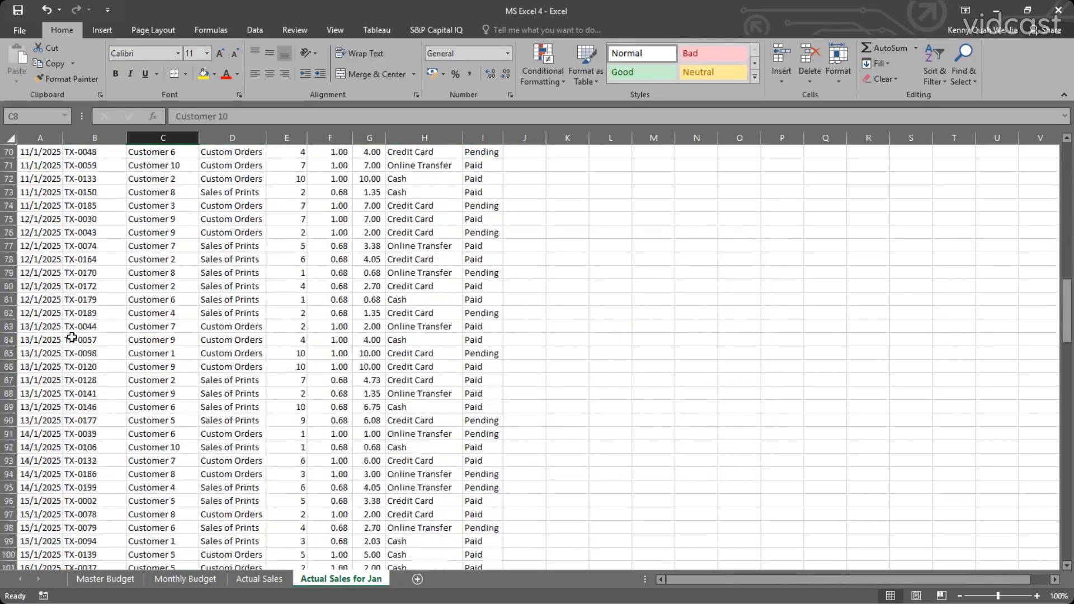
scroll(71, 337, down, 20)
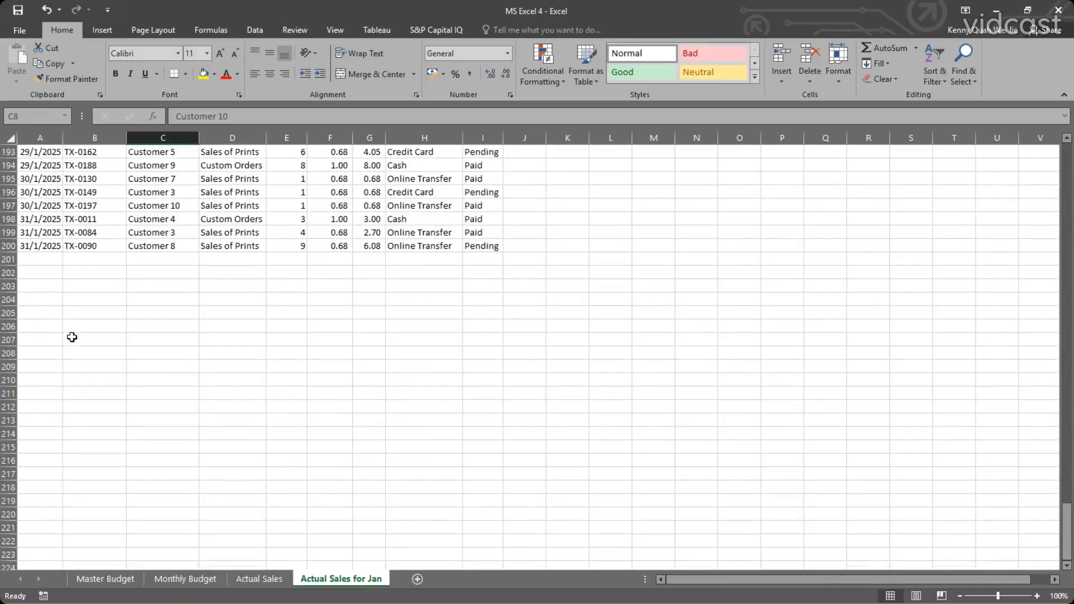
scroll(72, 337, up, 20)
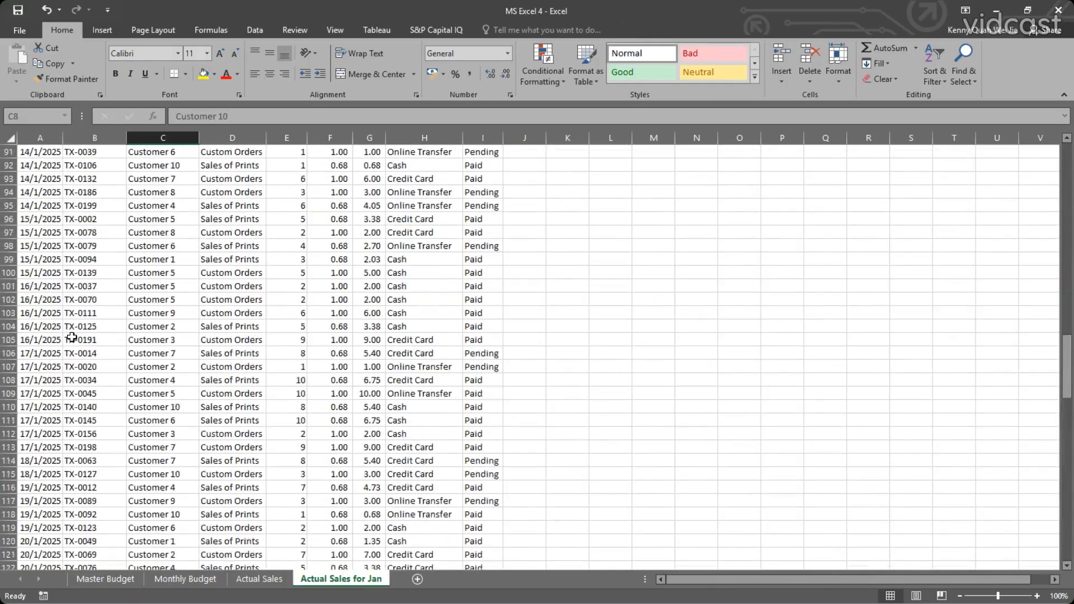
scroll(72, 337, up, 20)
scroll(101, 244, up, 3)
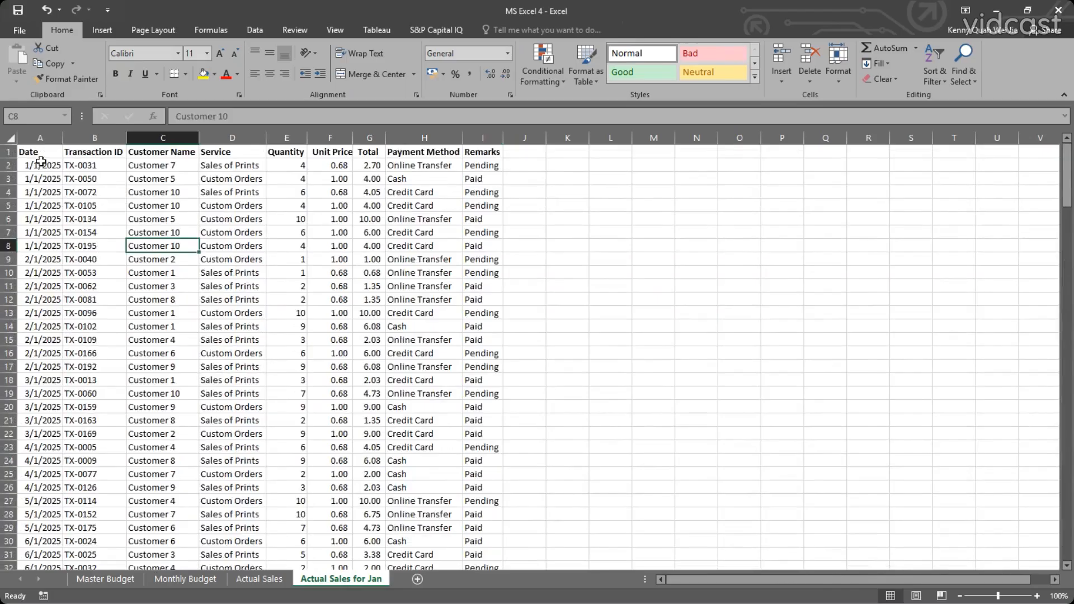
drag(42, 151, 485, 158)
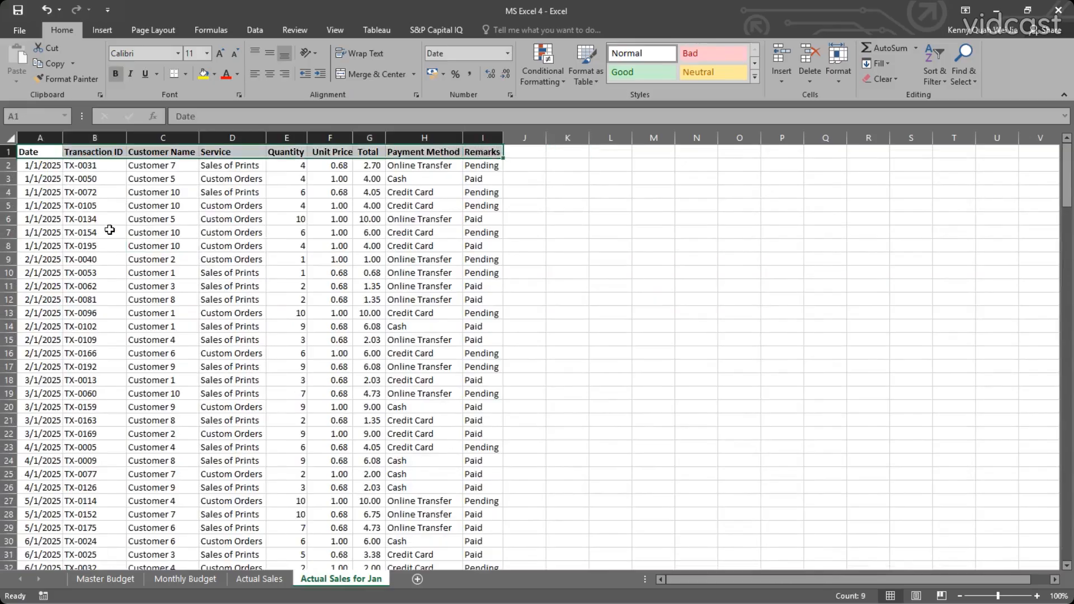
click(88, 168)
scroll(93, 192, down, 20)
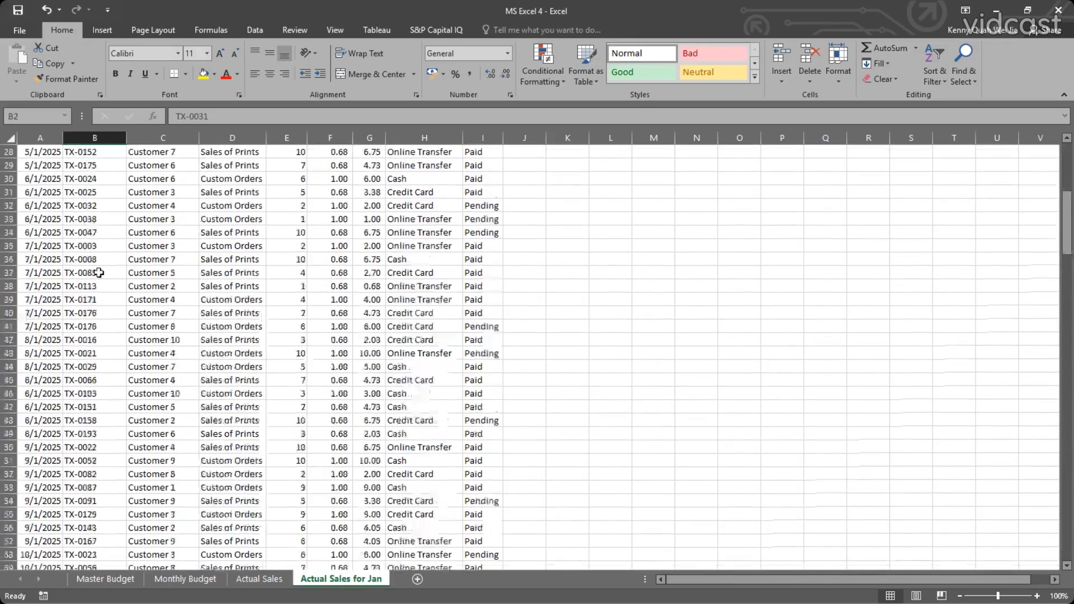
scroll(97, 286, down, 20)
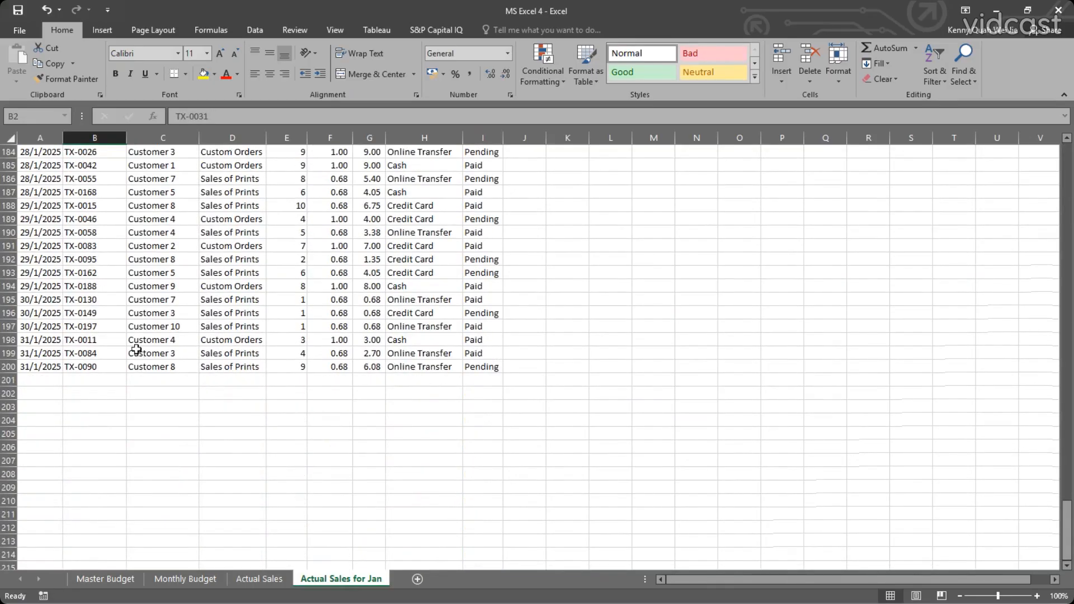
Compare the January sheet's date-sorted rows and their transaction ID order with the original Actual Sales sheet.
scroll(139, 366, up, 15)
scroll(102, 328, up, 20)
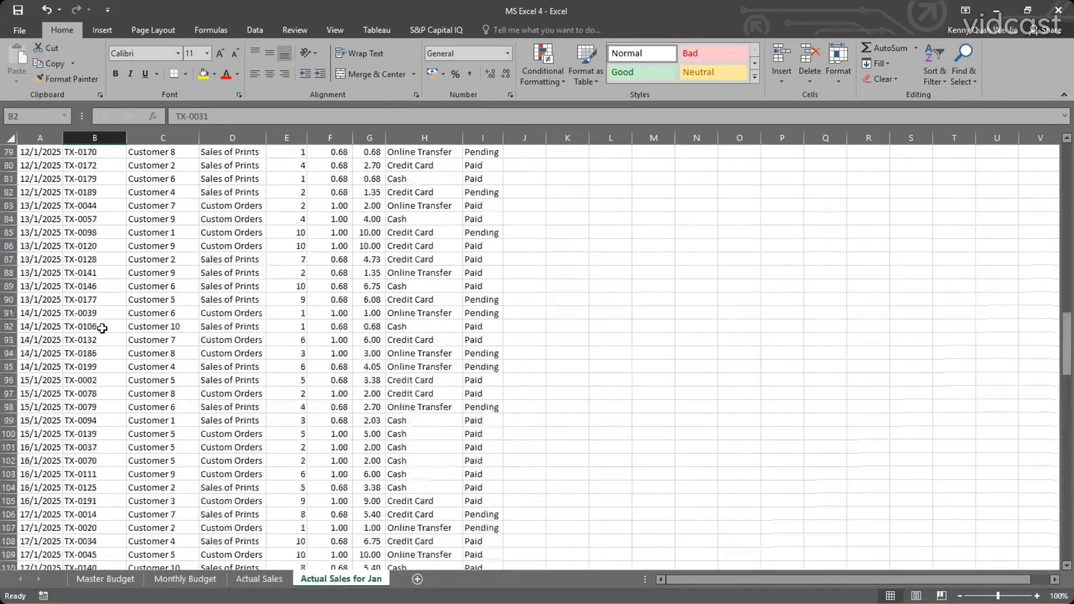
scroll(102, 328, up, 1)
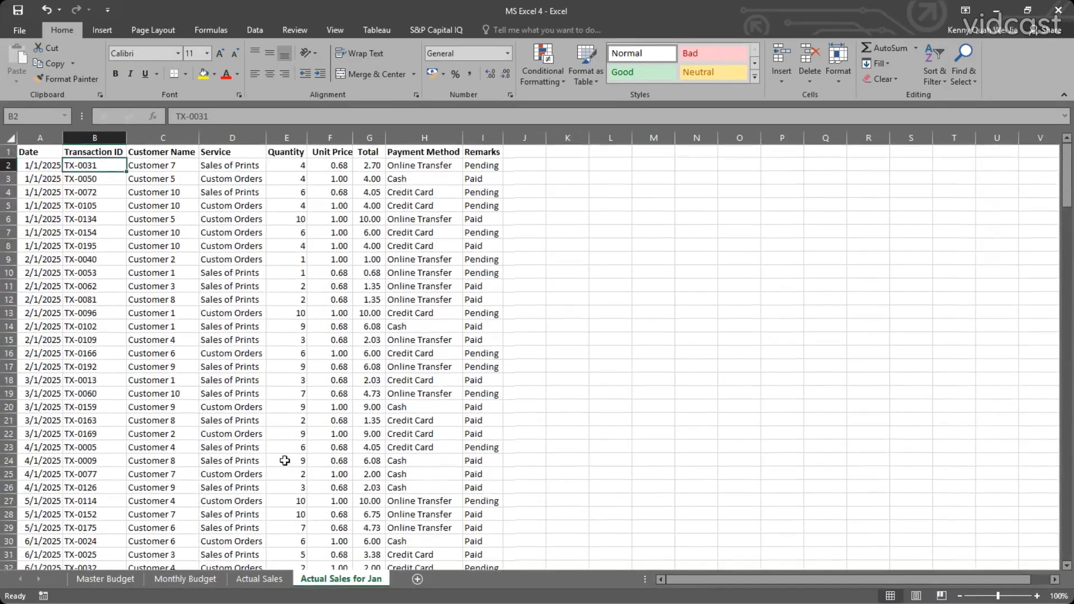
click(259, 578)
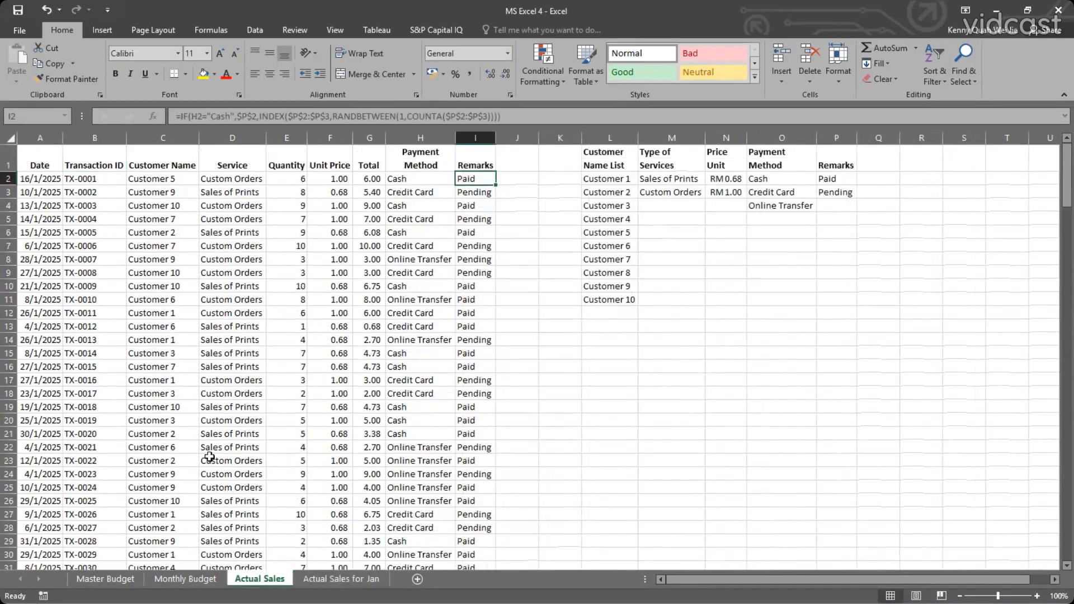
click(334, 581)
key(ctrl+Down)
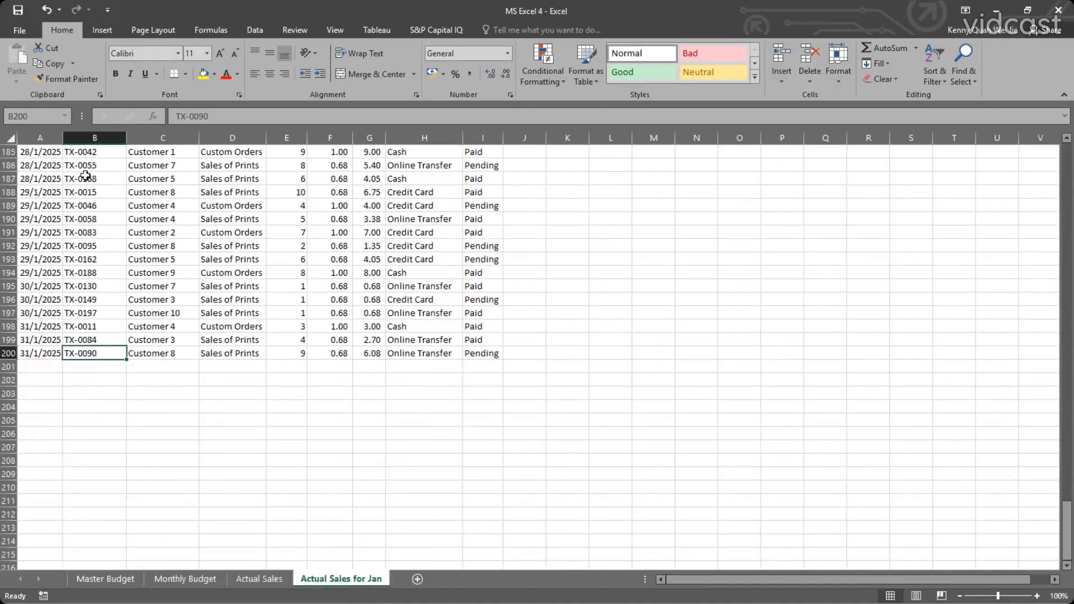
scroll(107, 245, up, 20)
scroll(84, 196, up, 20)
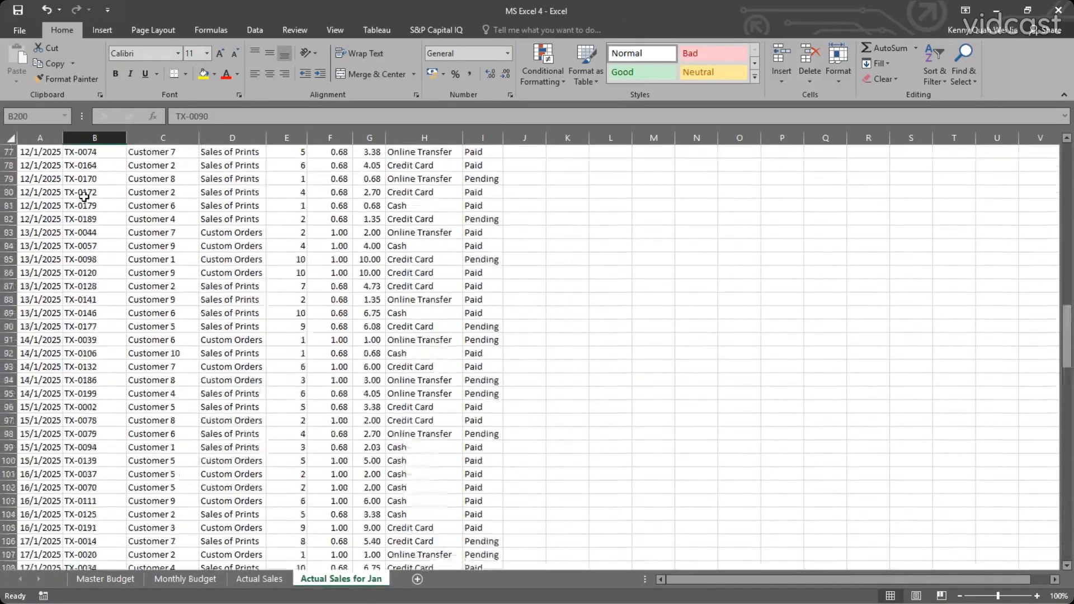
scroll(83, 196, up, 6)
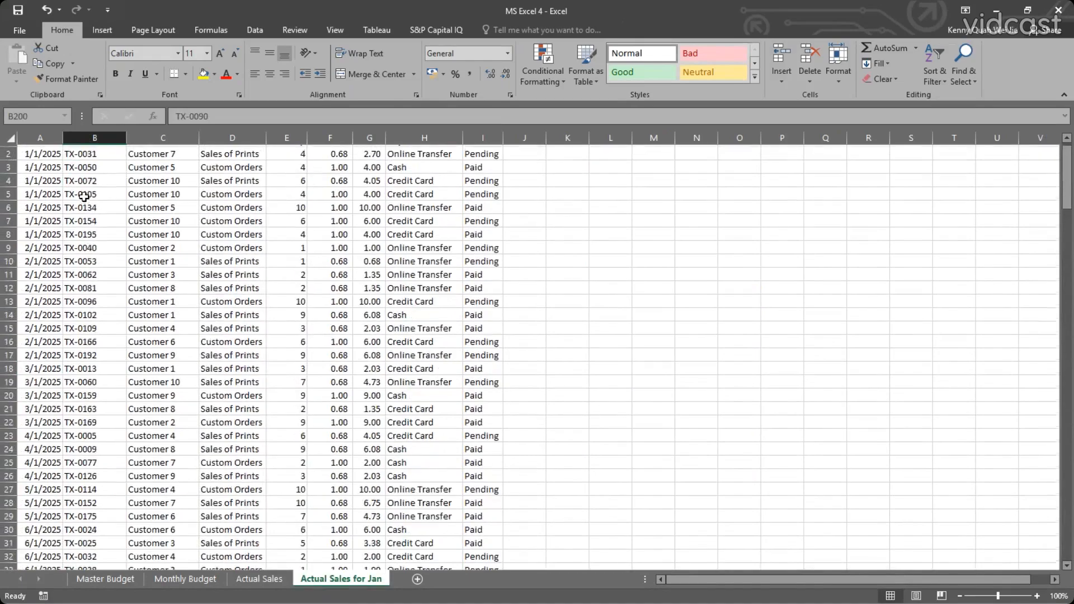
Renumber the January transaction IDs sequentially from TX-0001 in B2 down to the last sales row.
double_click(85, 165)
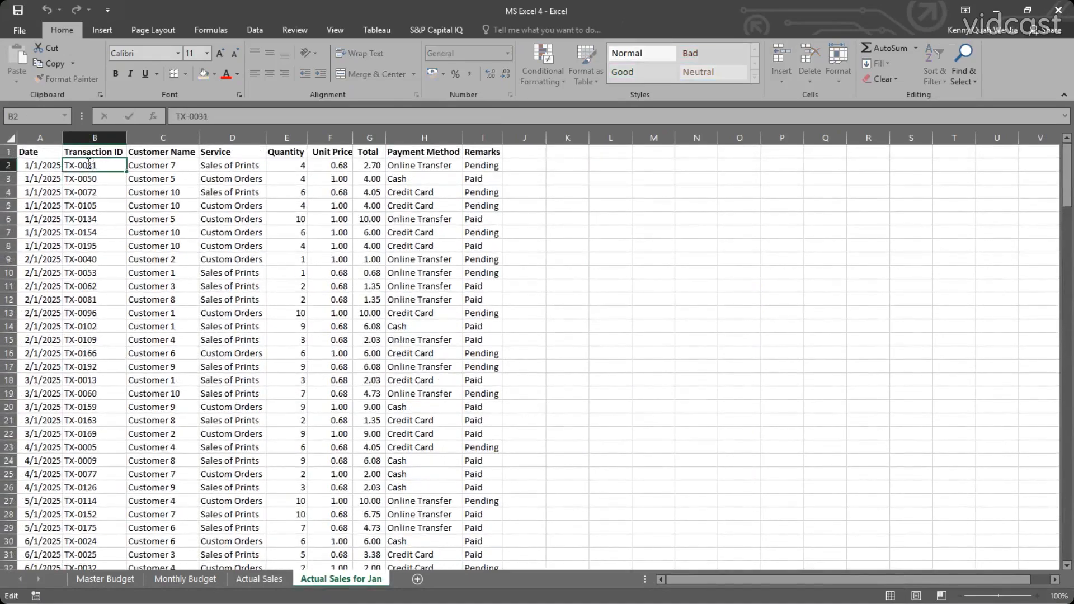
text(0)
key(Return)
click(96, 166)
double_click(129, 172)
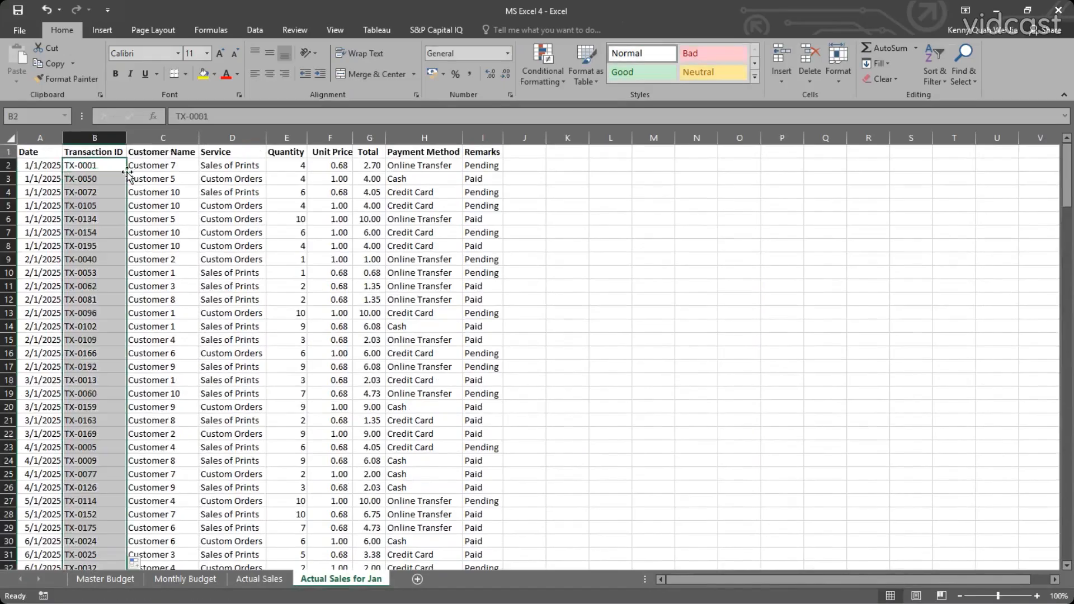
click(114, 299)
click(212, 312)
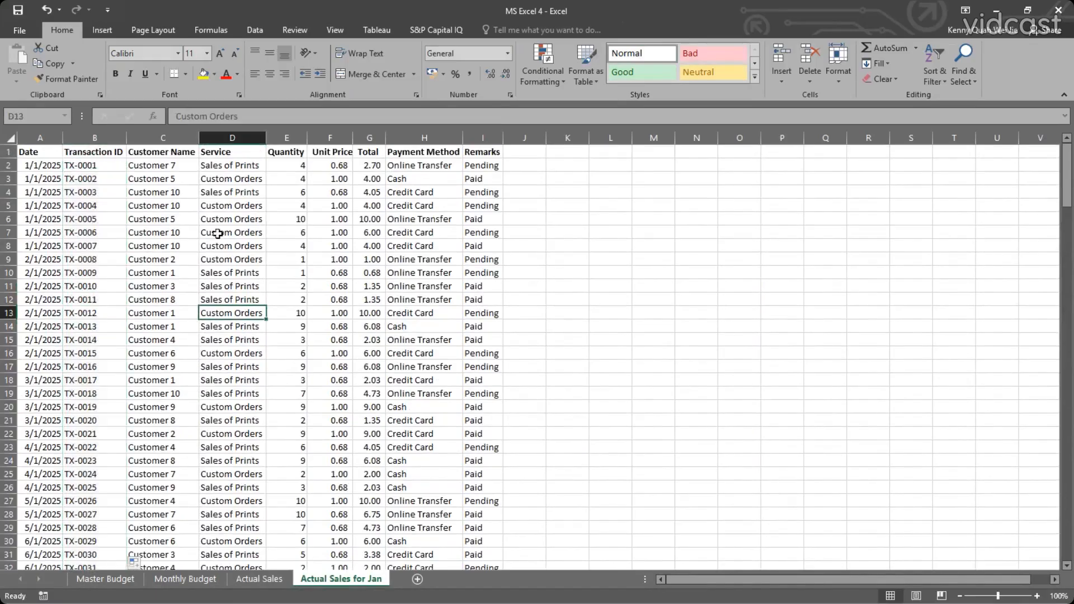
scroll(153, 309, down, 20)
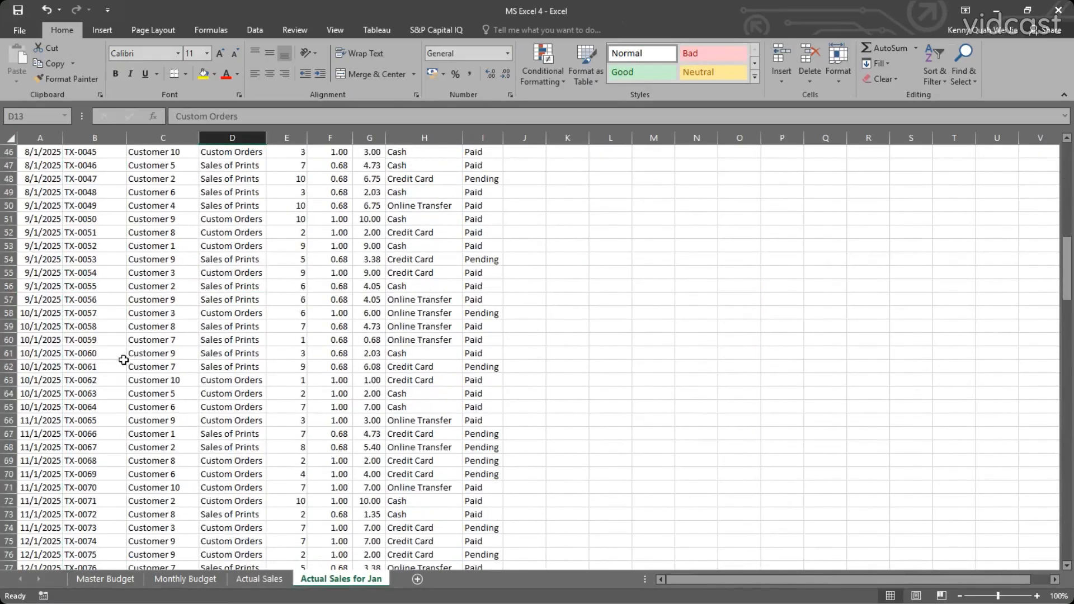
scroll(124, 360, up, 20)
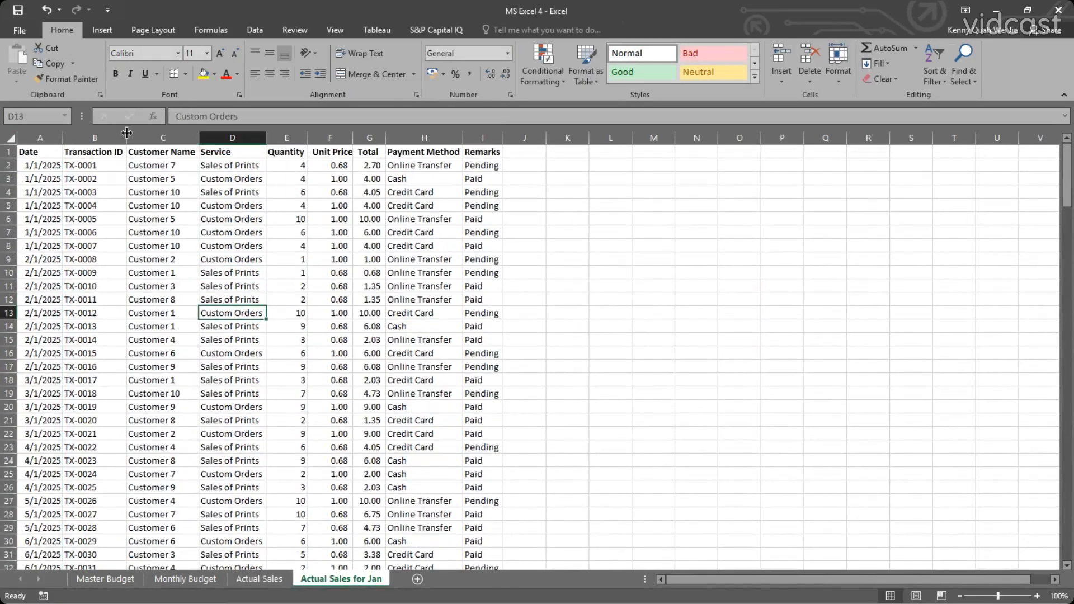
Add filters to the header row A1:I1 of the January sales table.
click(533, 185)
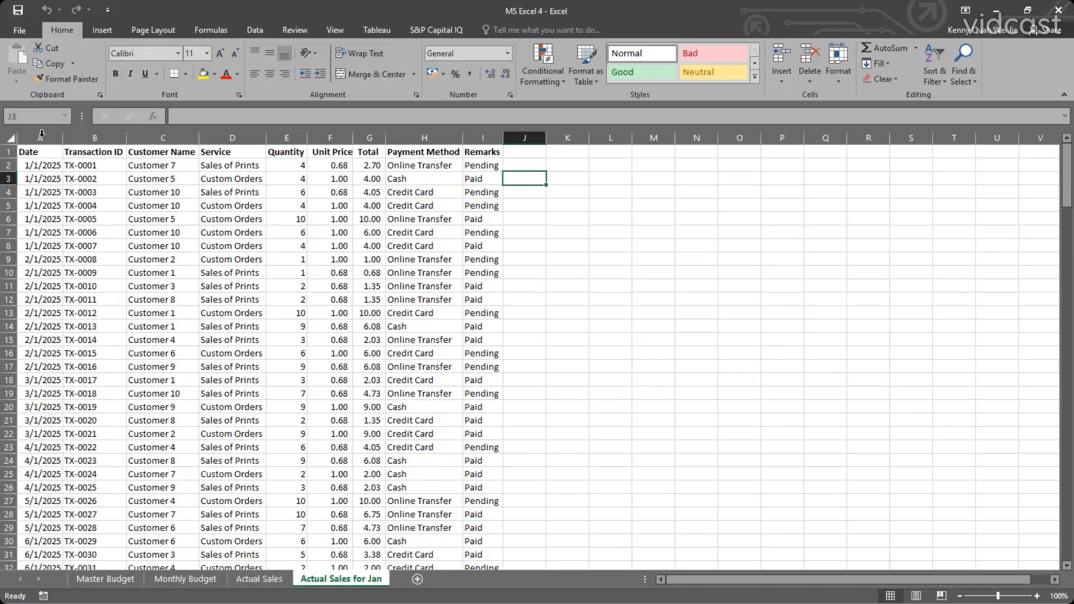
drag(39, 154, 482, 155)
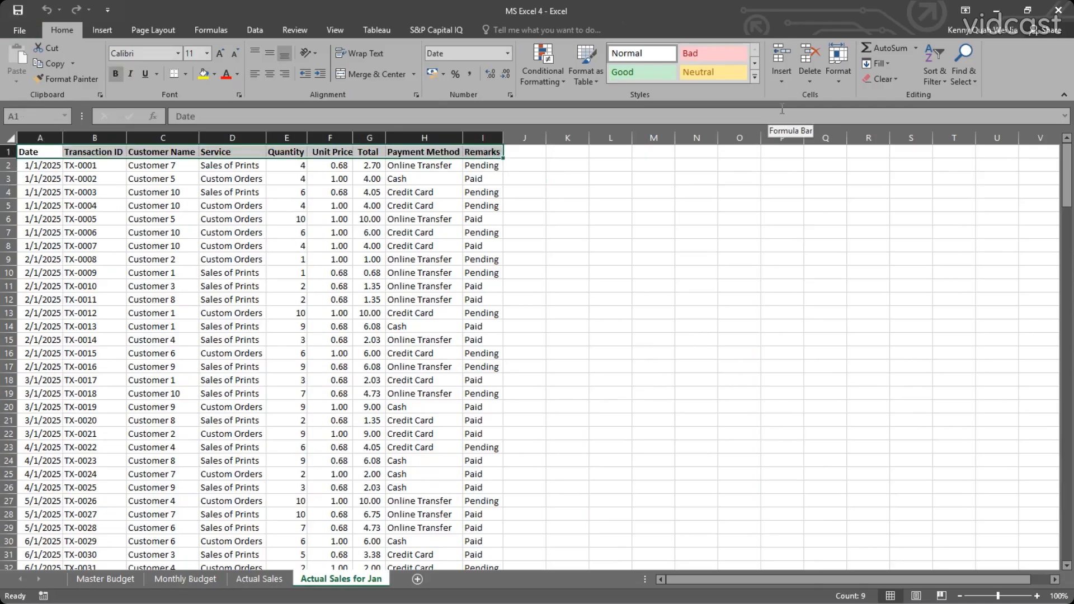
click(930, 82)
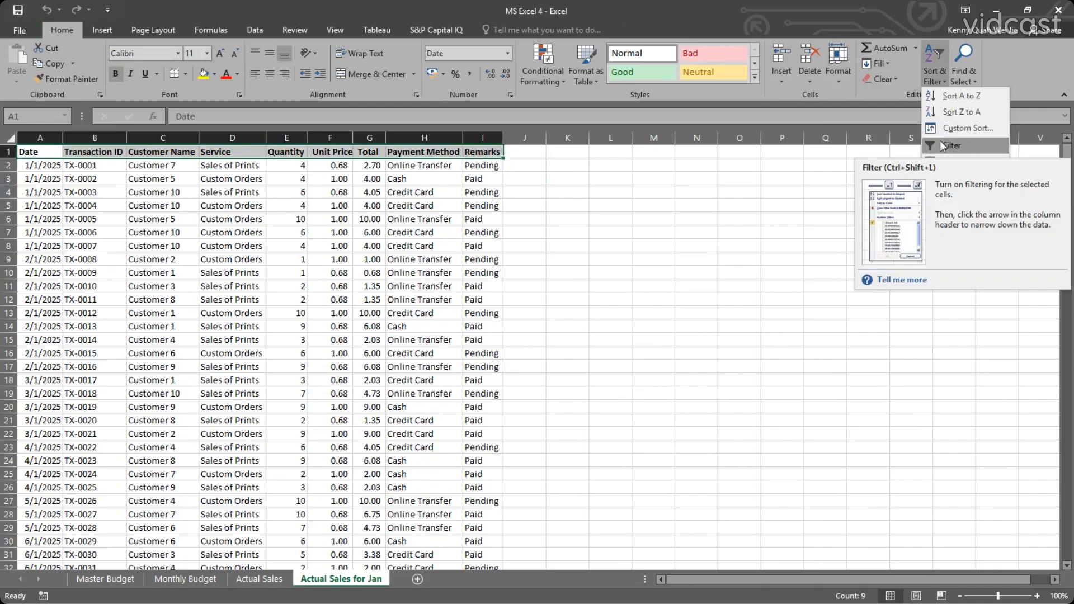
click(956, 144)
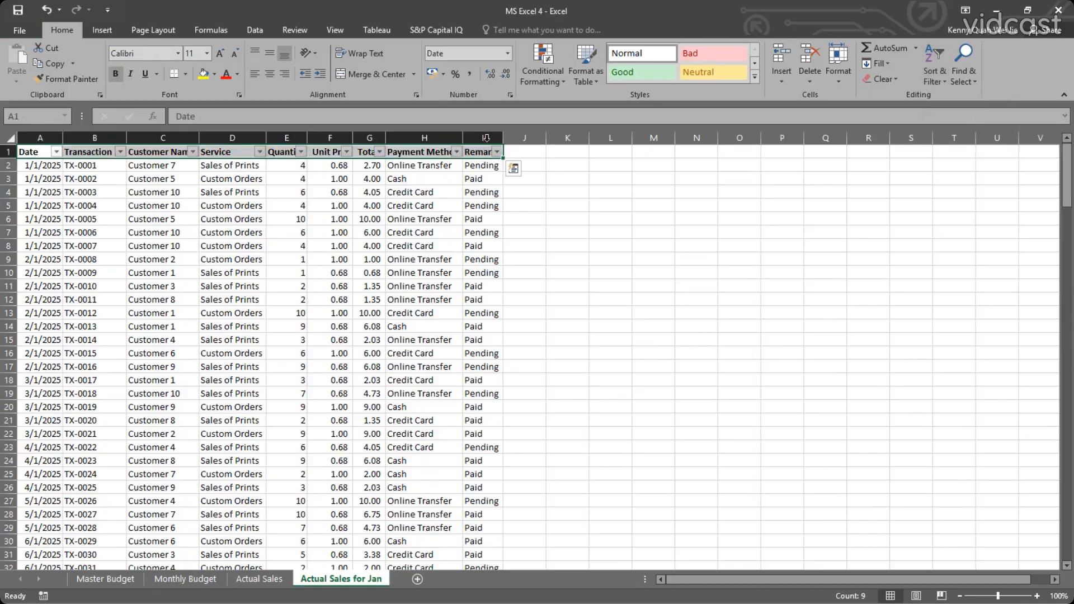
Auto-fit all column widths on the January sheet so the headers fit beside their filter arrows.
click(8, 138)
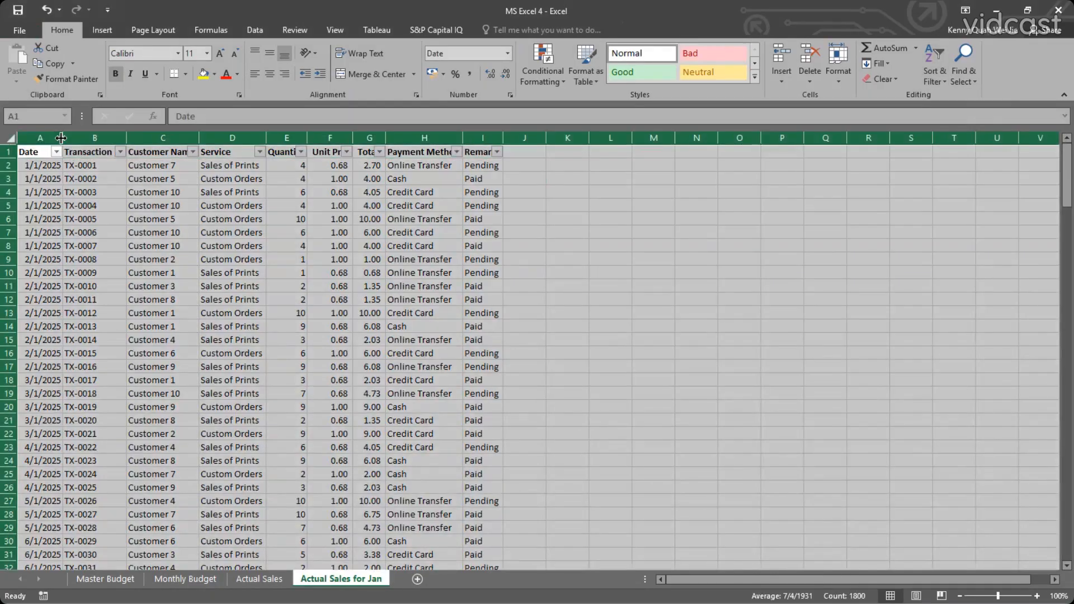
double_click(63, 137)
click(253, 205)
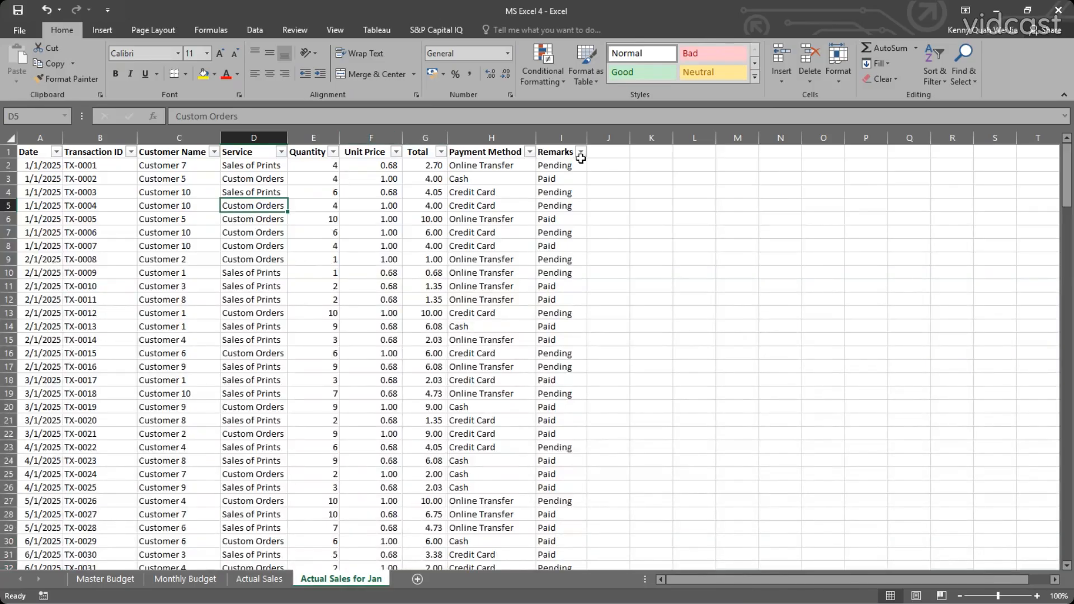
Filter the Payment Method column to Cash only and look through the matching sales rows.
click(609, 166)
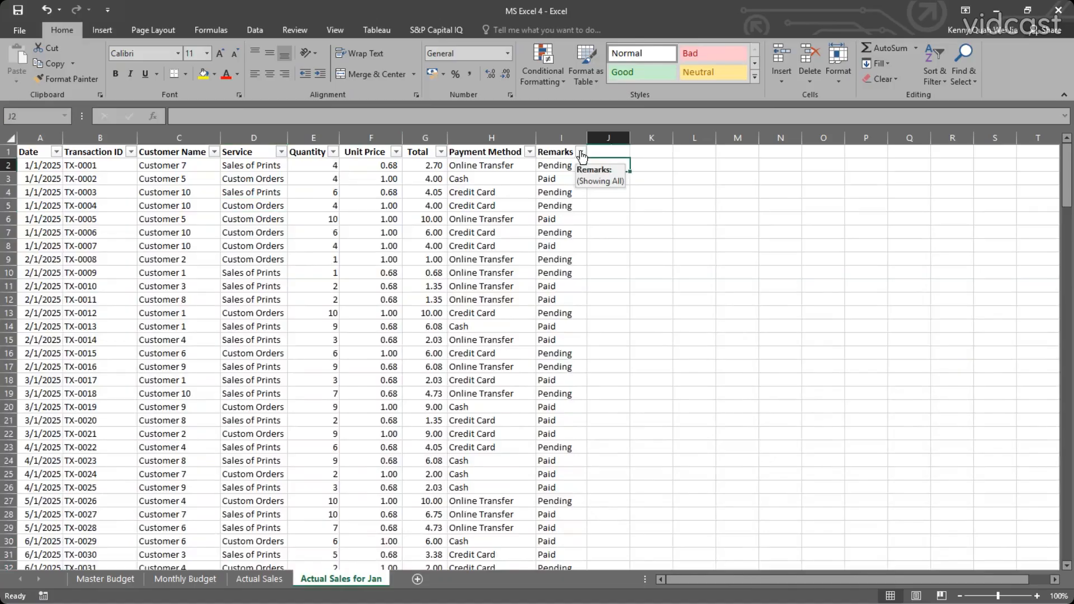
click(582, 152)
key(Escape)
click(529, 152)
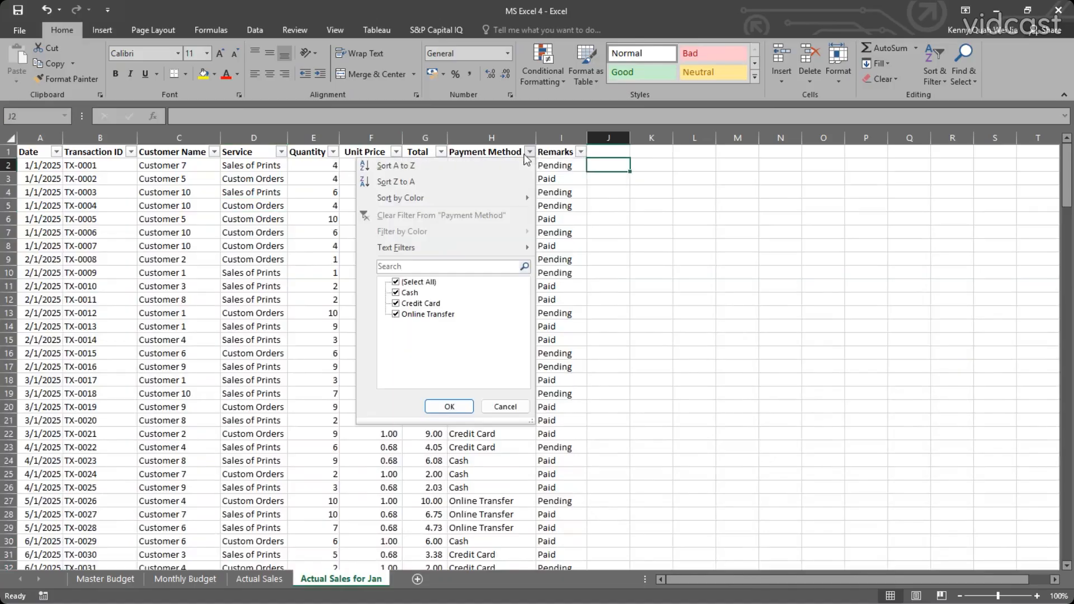
click(396, 282)
click(396, 293)
click(449, 407)
click(551, 221)
scroll(561, 285, down, 14)
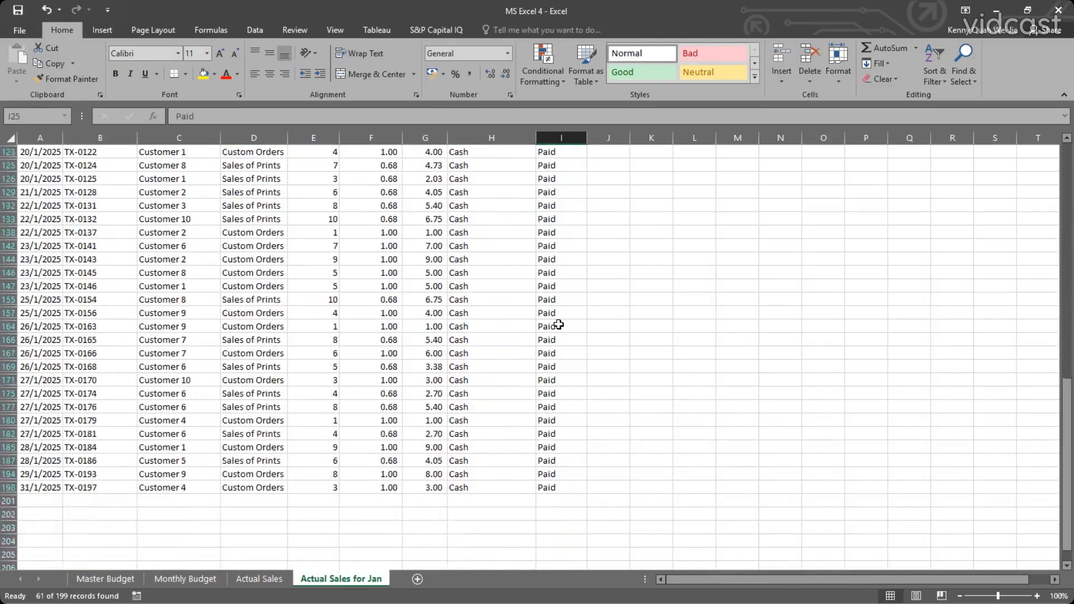
scroll(558, 325, up, 14)
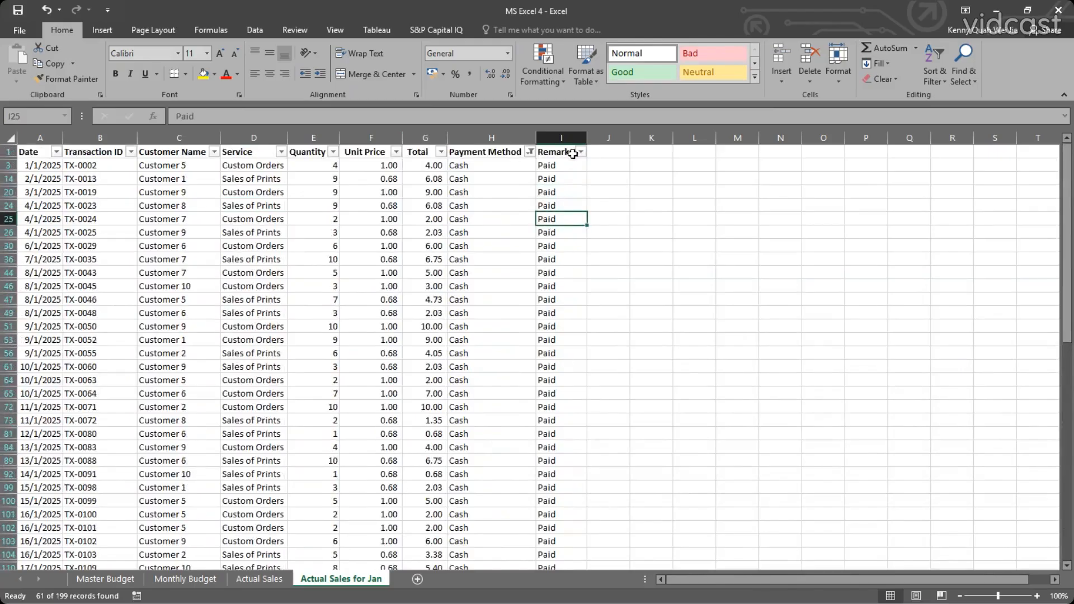
Restore all payment methods in the Payment Method filter.
click(529, 152)
click(395, 294)
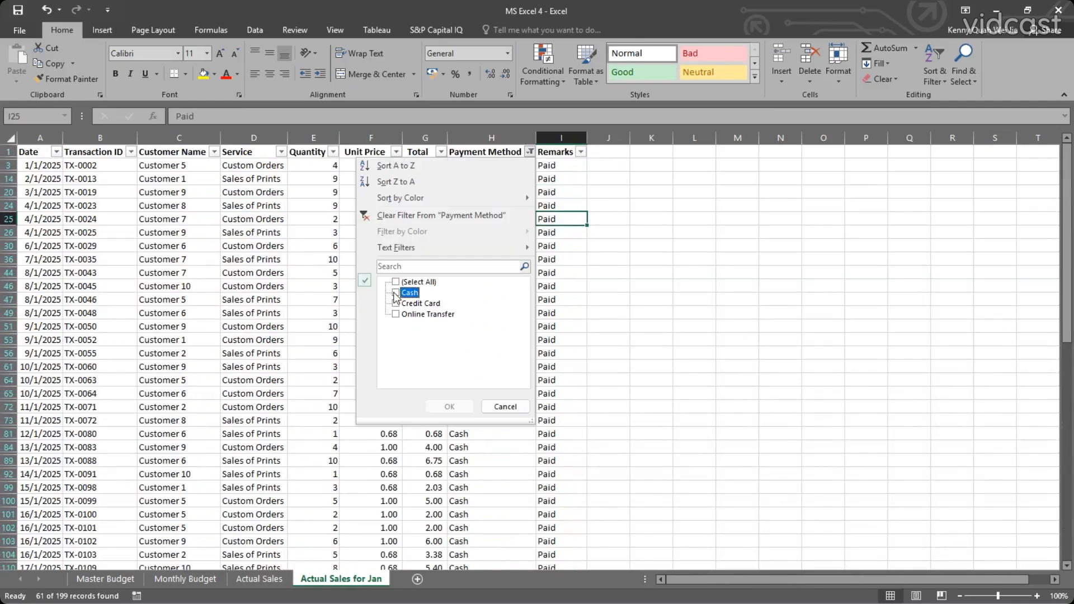
click(396, 282)
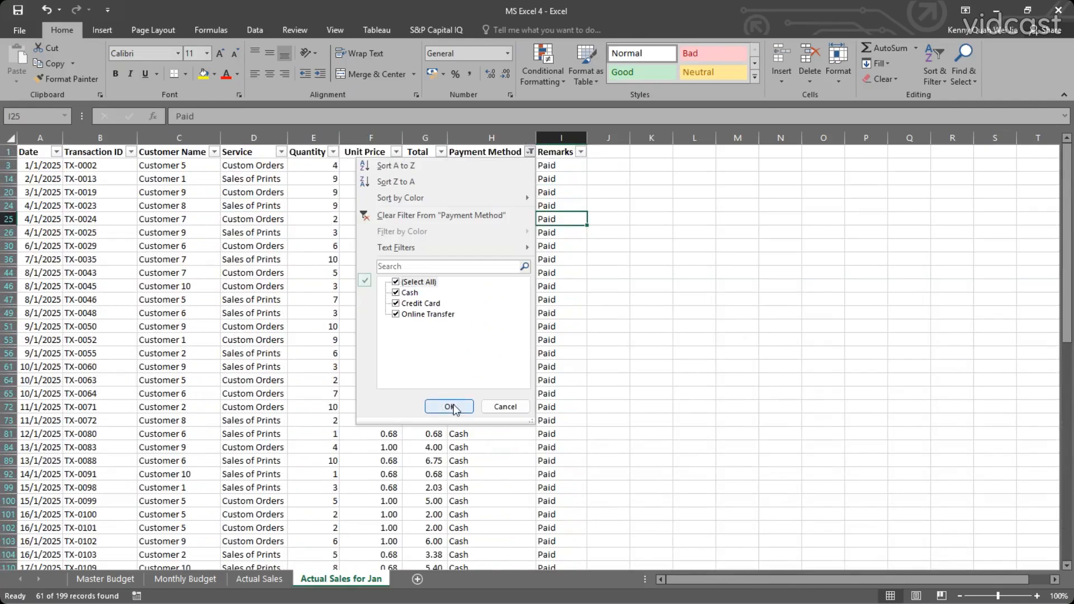
click(449, 406)
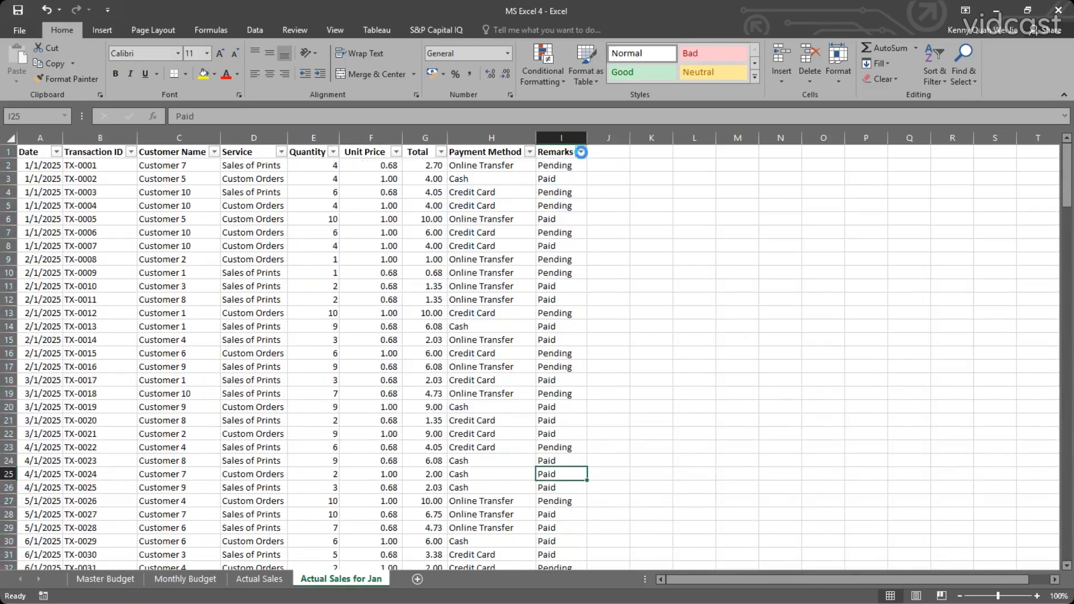
Filter the Remarks column to Pending only and look through the outstanding sales rows.
click(581, 152)
click(456, 304)
click(454, 293)
click(456, 304)
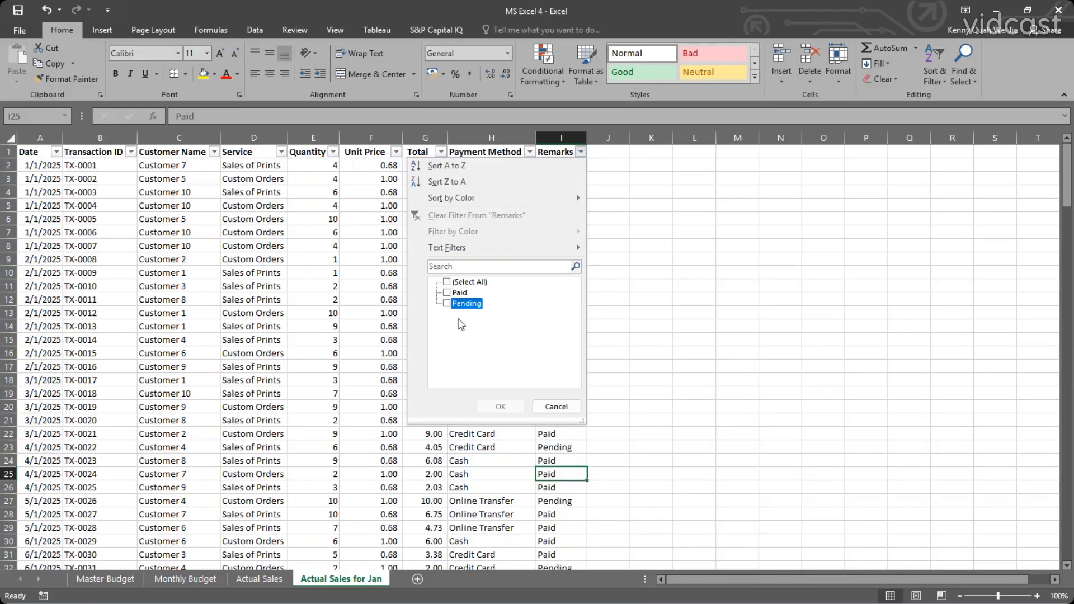
click(500, 407)
click(504, 207)
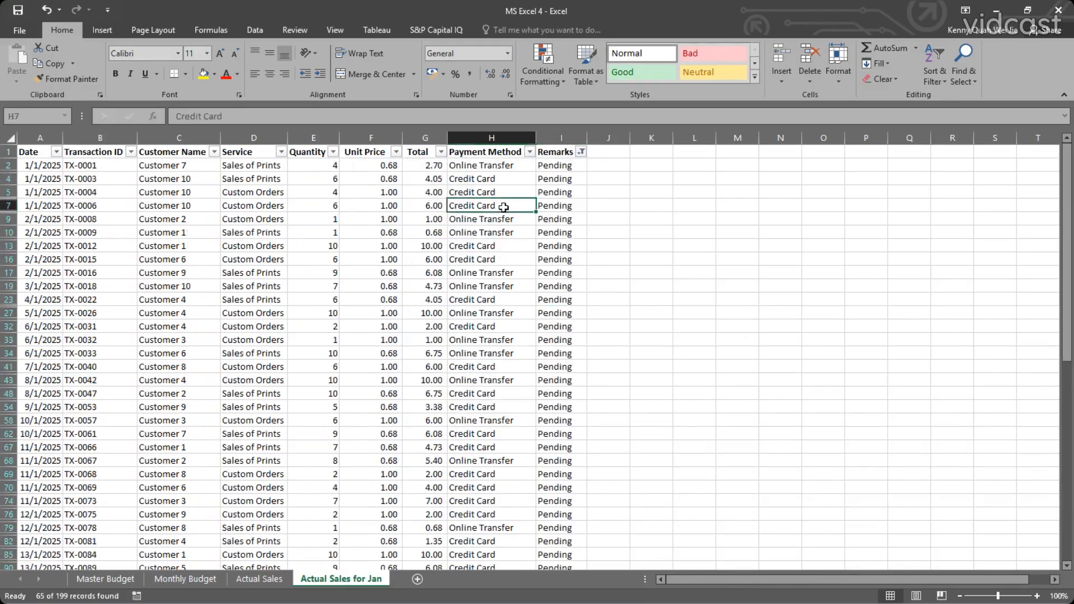
scroll(504, 207, down, 2)
scroll(504, 207, down, 12)
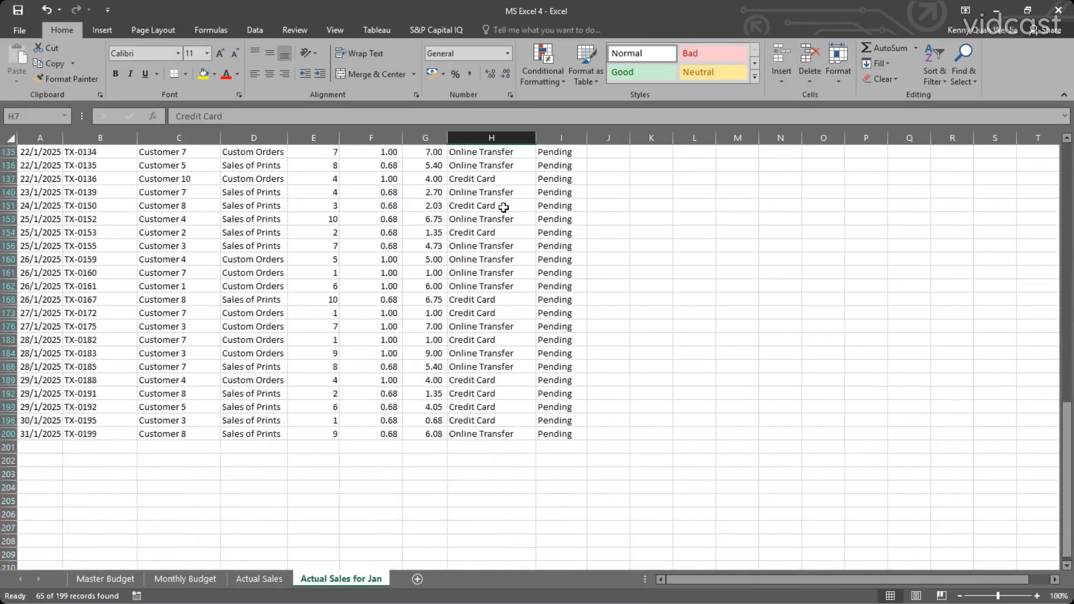
scroll(504, 207, up, 14)
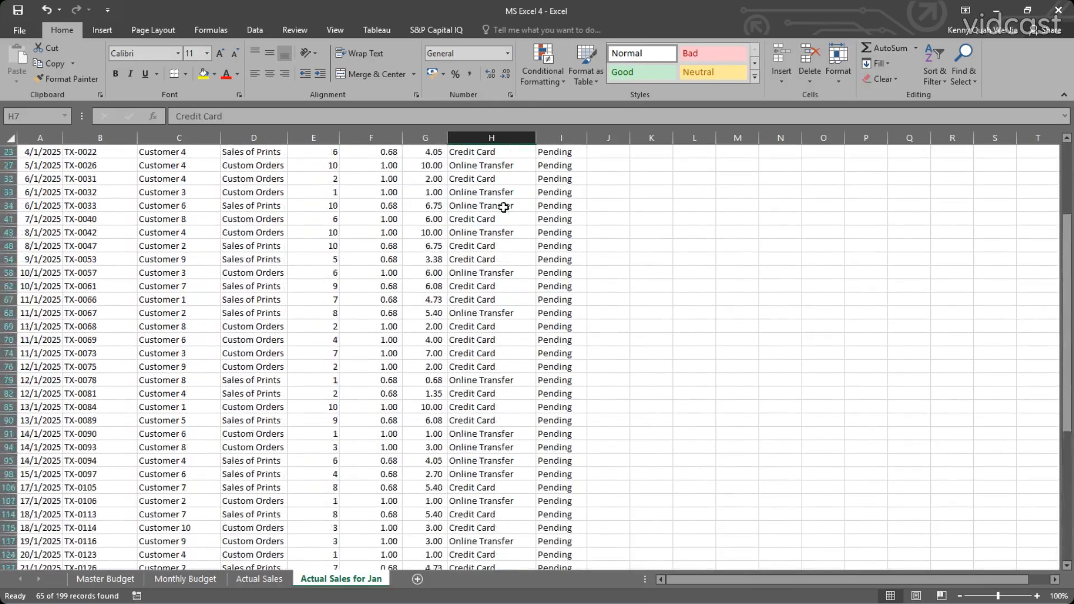
scroll(504, 207, up, 1)
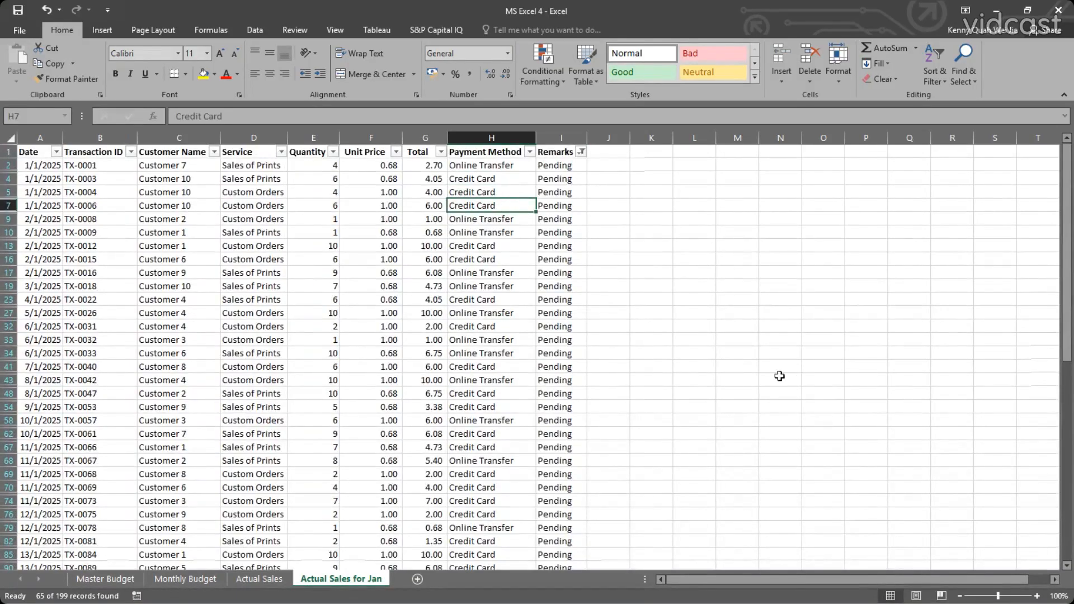
Include Paid again in the Remarks filter to show every sales row.
click(582, 151)
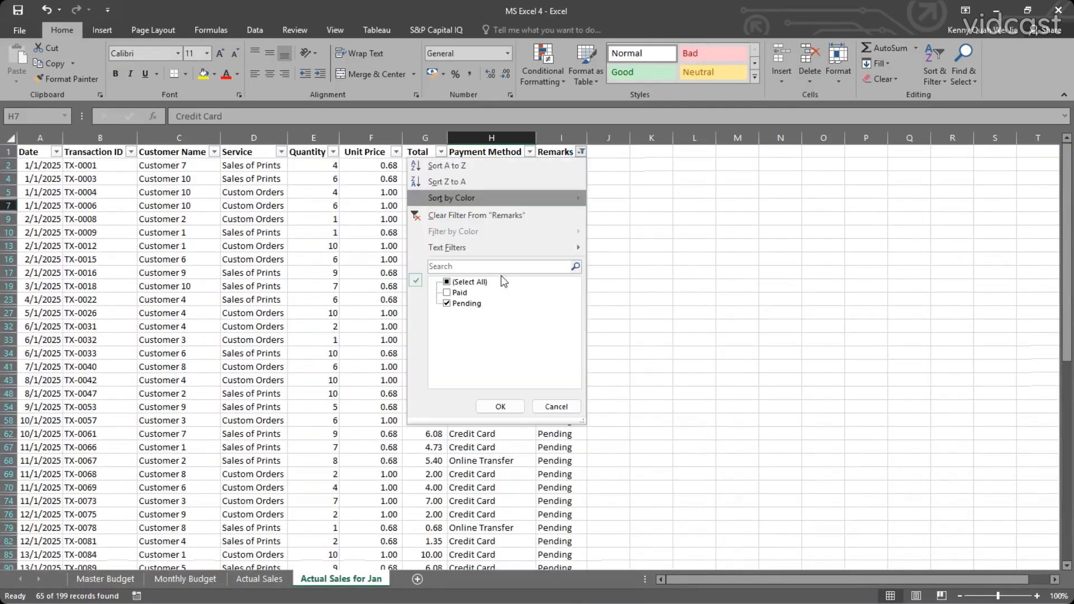
click(447, 293)
click(500, 407)
click(497, 322)
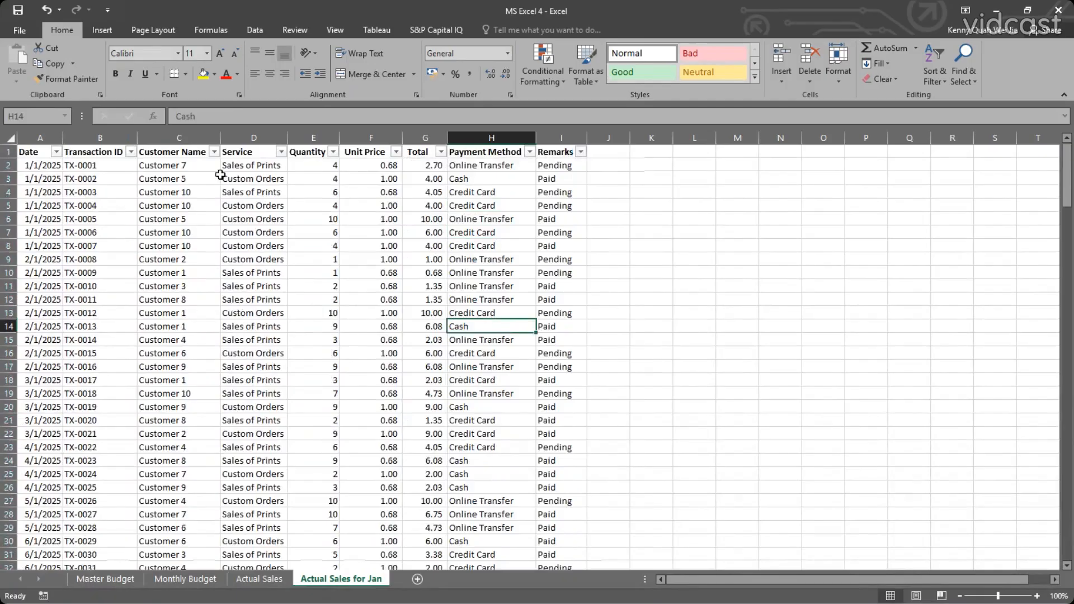
Filter the Customer Name column to Customer 1 and check the sum of that customer's Total values.
click(214, 152)
click(83, 282)
click(83, 292)
click(134, 407)
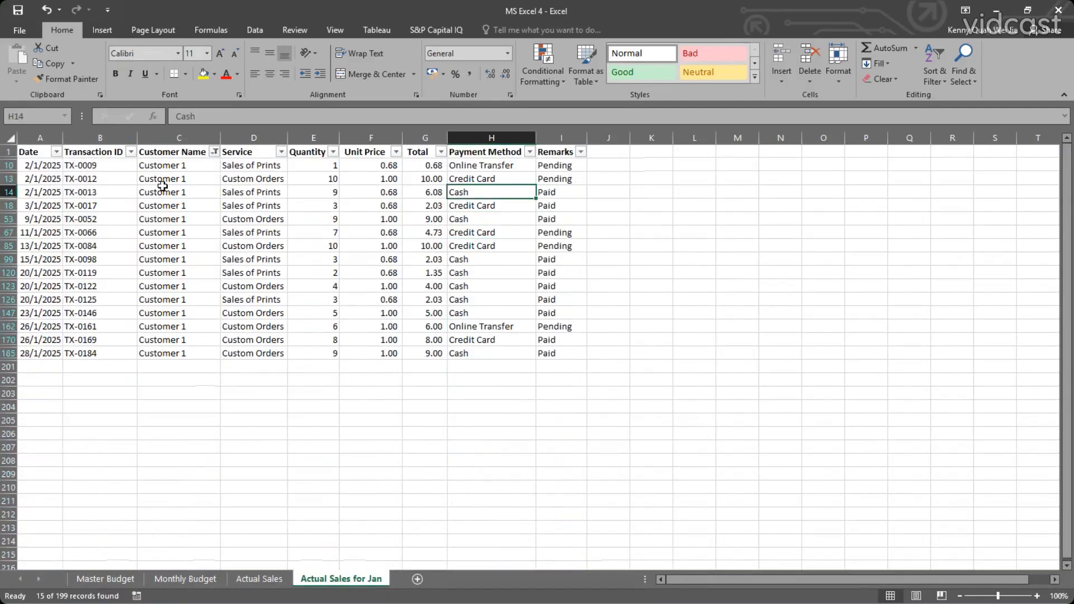
drag(430, 165, 431, 353)
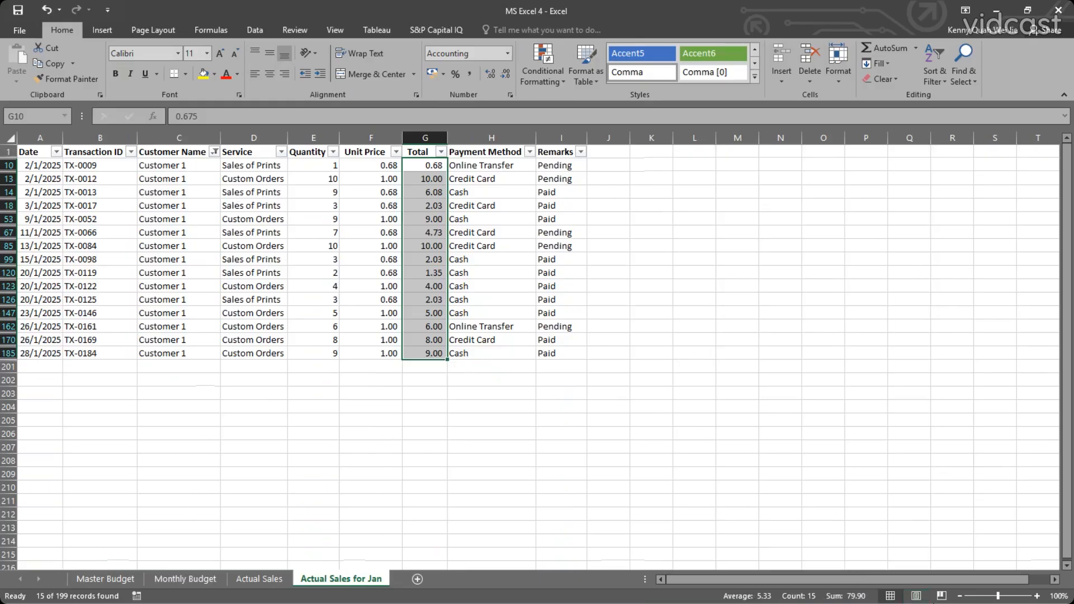
Restore all customers in the Customer Name filter.
click(694, 380)
click(215, 151)
click(92, 282)
click(136, 406)
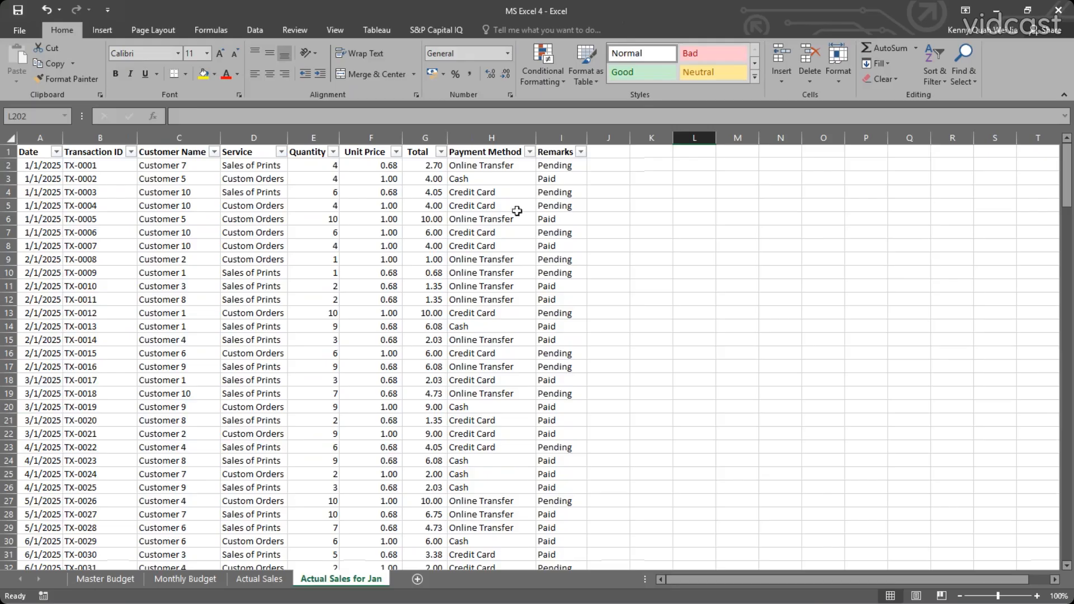
Insert a PivotChart on a new worksheet from the January sales data in A1:I200.
click(240, 182)
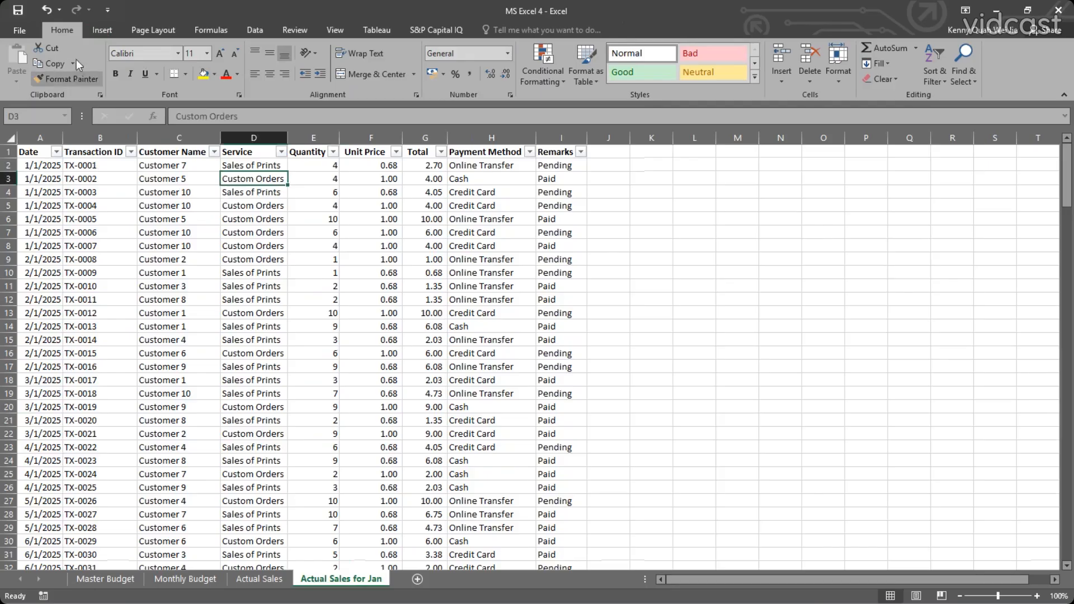
click(101, 30)
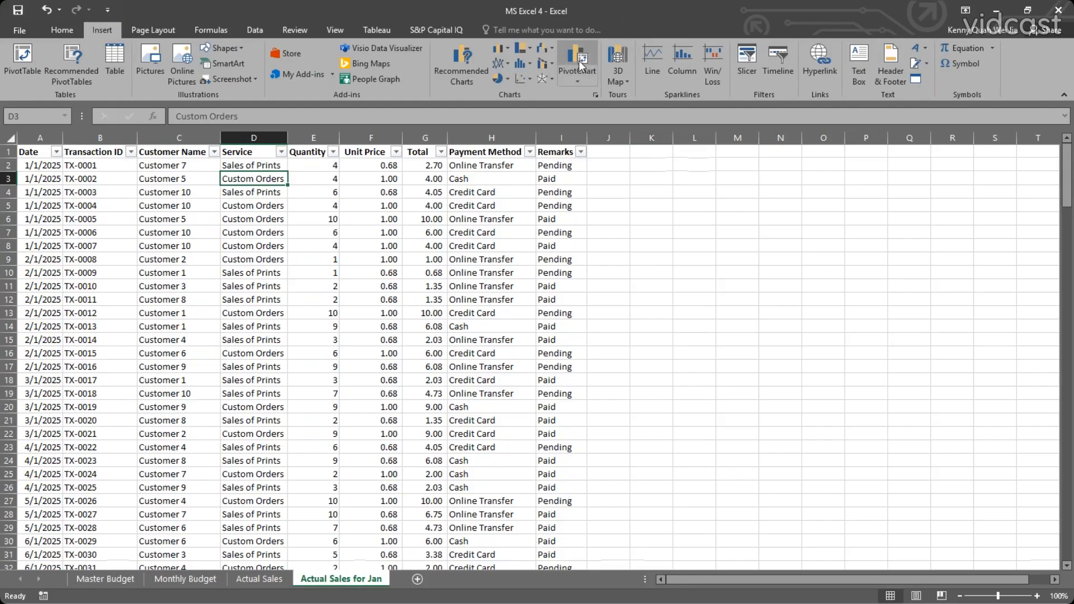
click(576, 77)
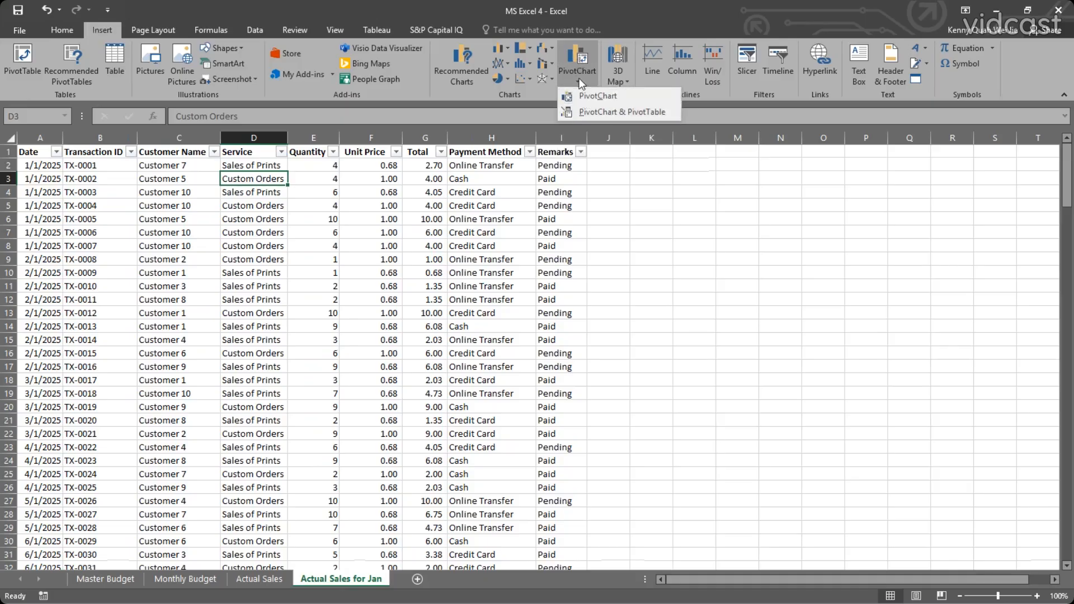
click(577, 54)
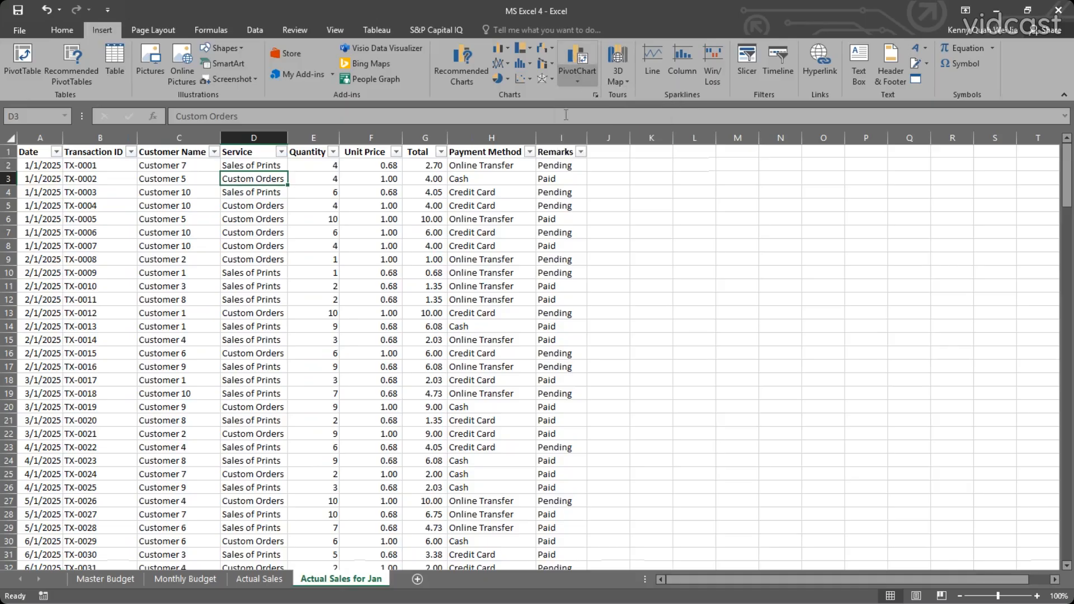
click(582, 55)
drag(527, 221, 571, 205)
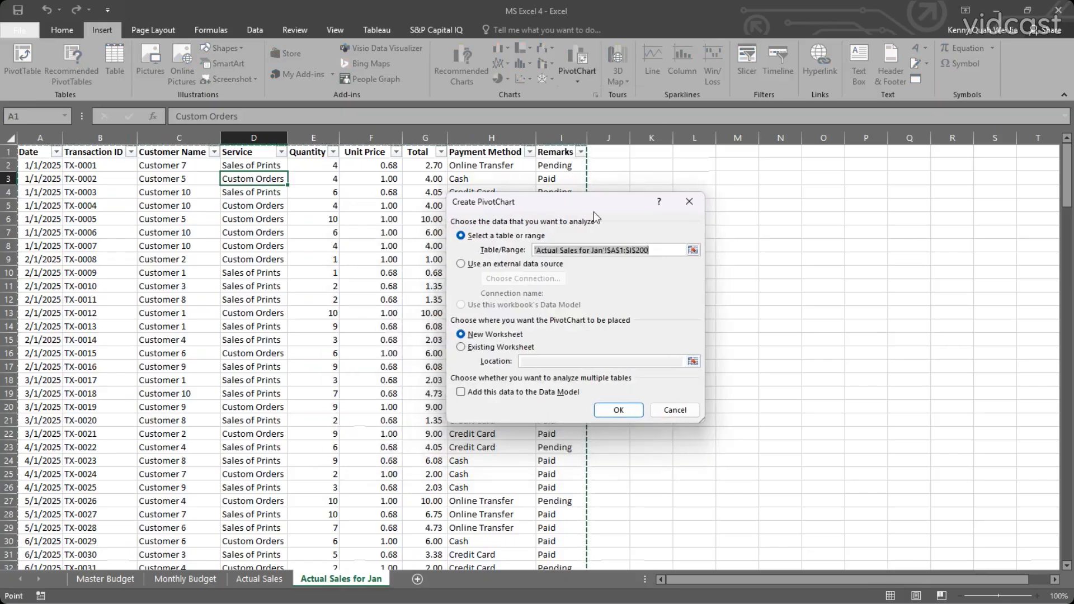
click(976, 172)
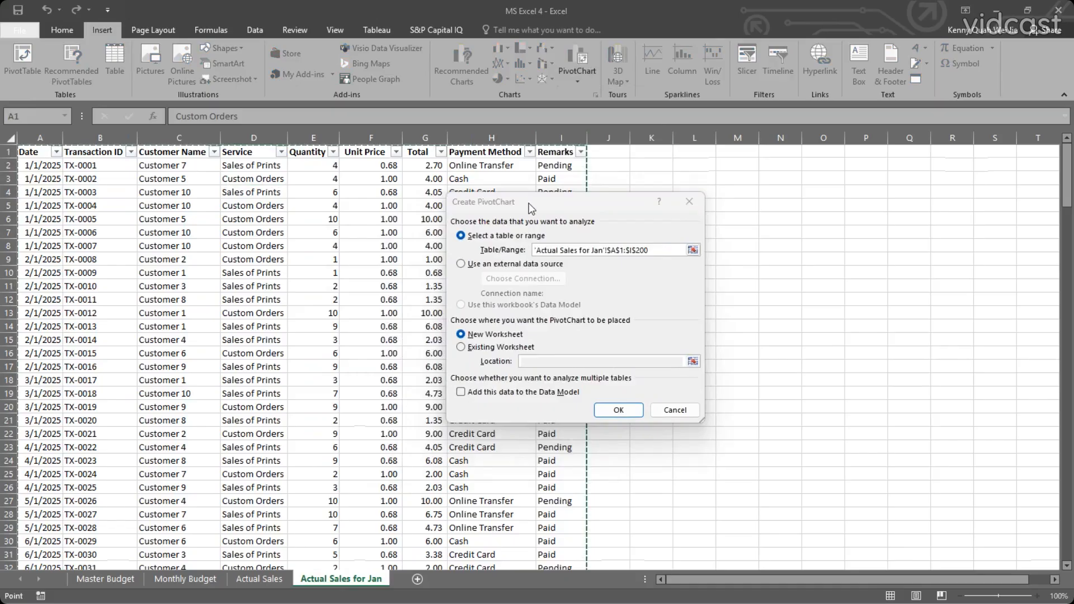
drag(531, 209, 480, 209)
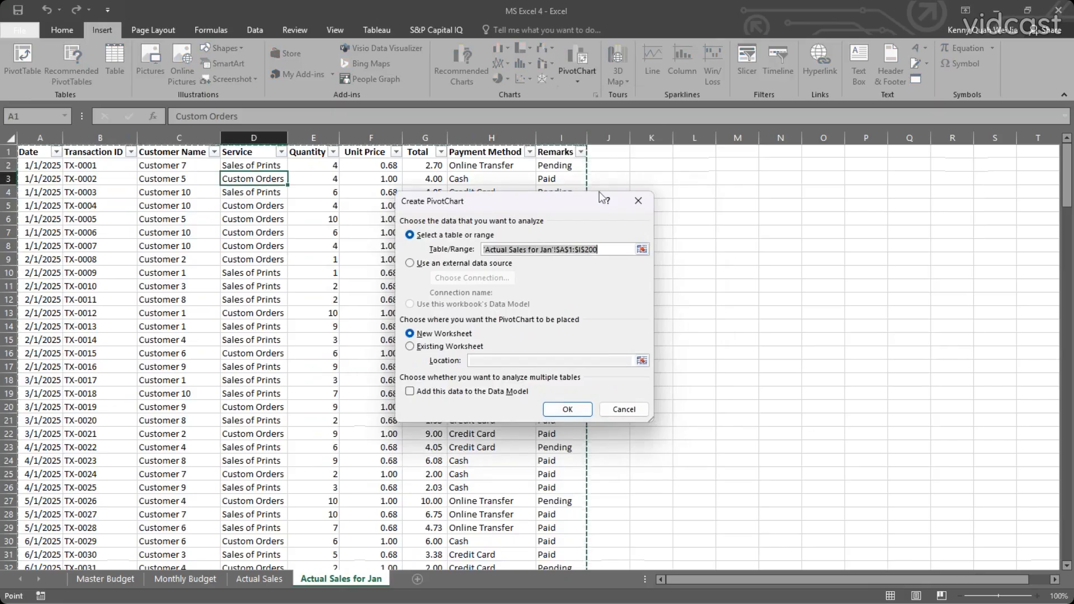
drag(702, 215, 671, 232)
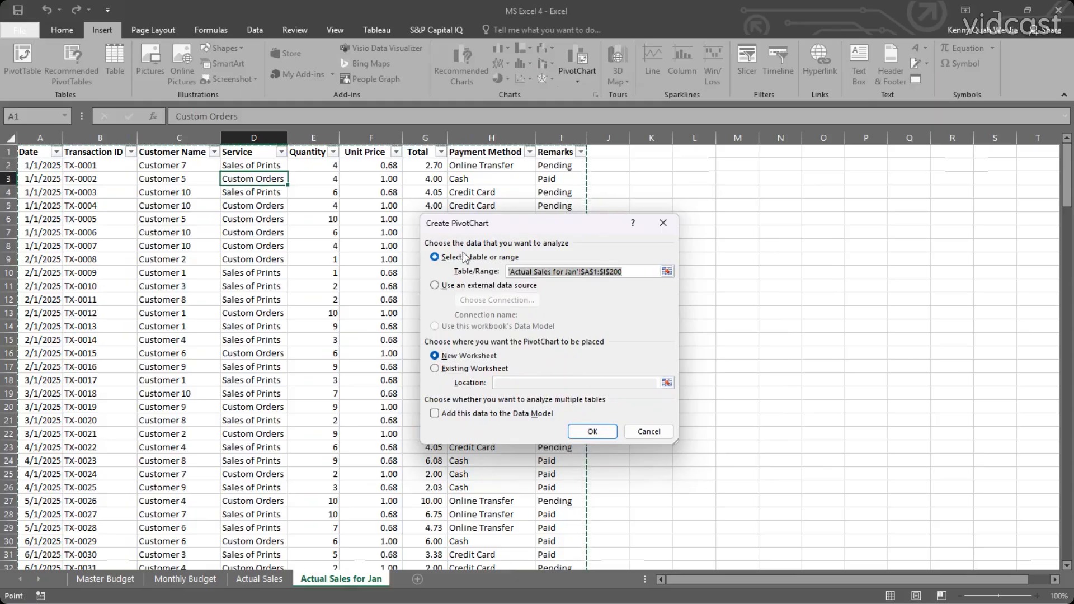
click(434, 369)
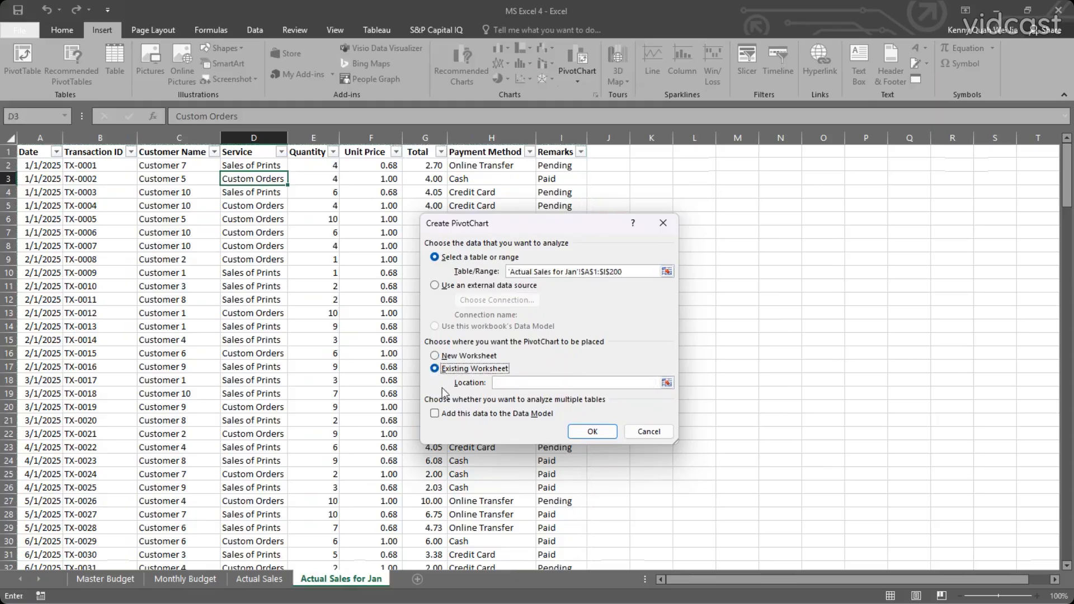
click(449, 358)
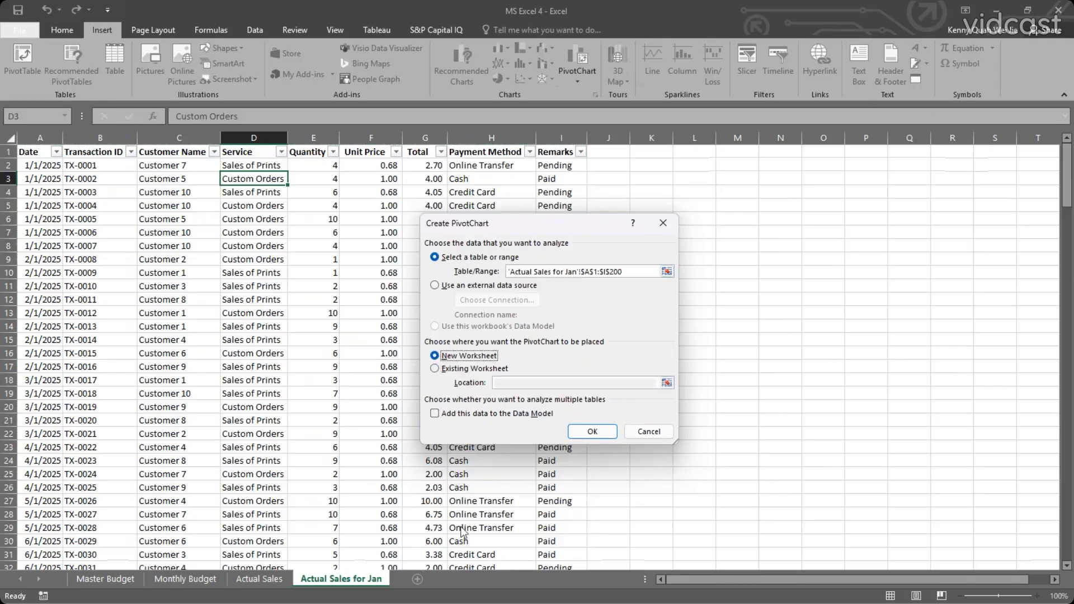
click(591, 431)
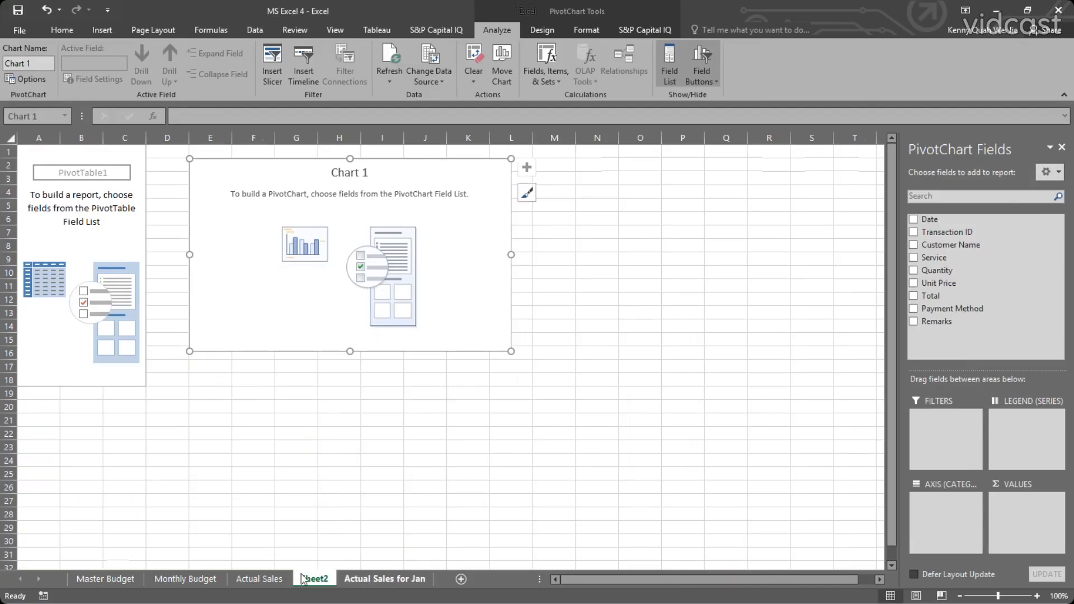
Place the Actual Sales for Jan sheet before the new pivot sheet and look over its source data.
drag(370, 578, 326, 579)
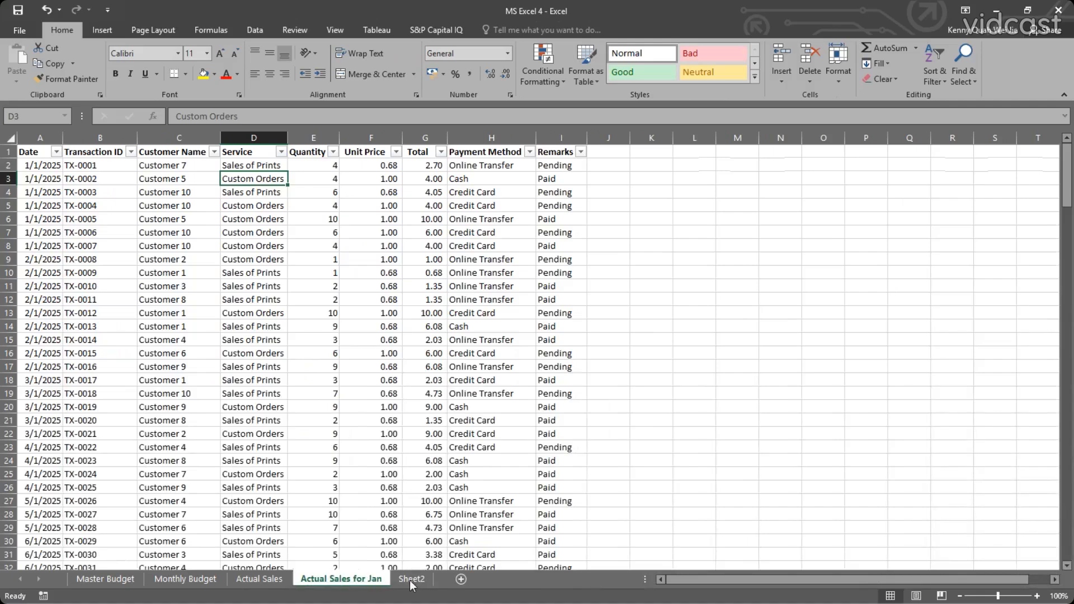
drag(35, 154, 557, 551)
scroll(415, 328, up, 20)
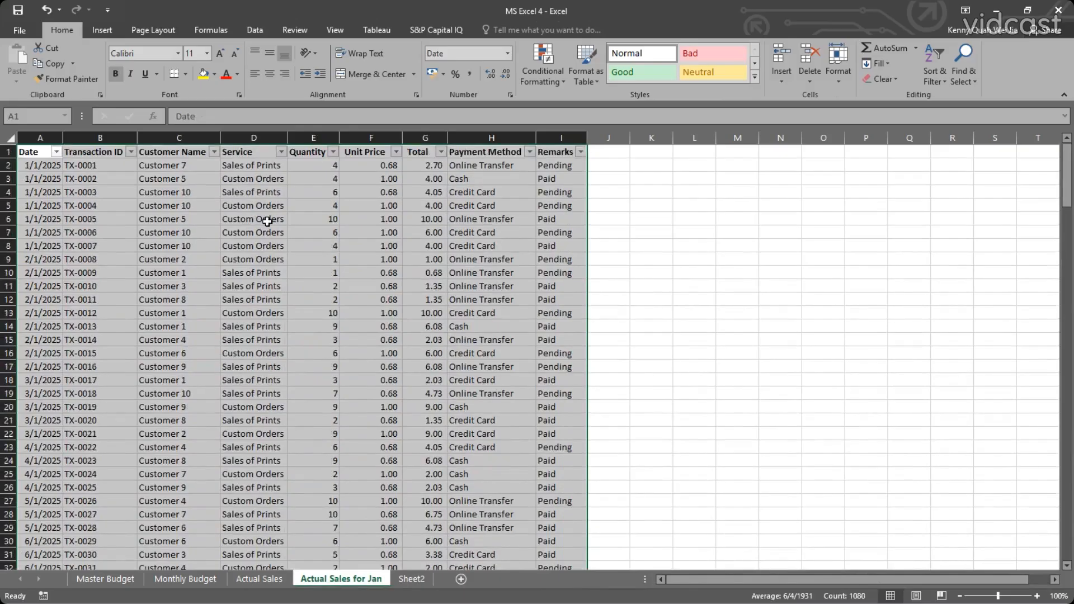
click(268, 222)
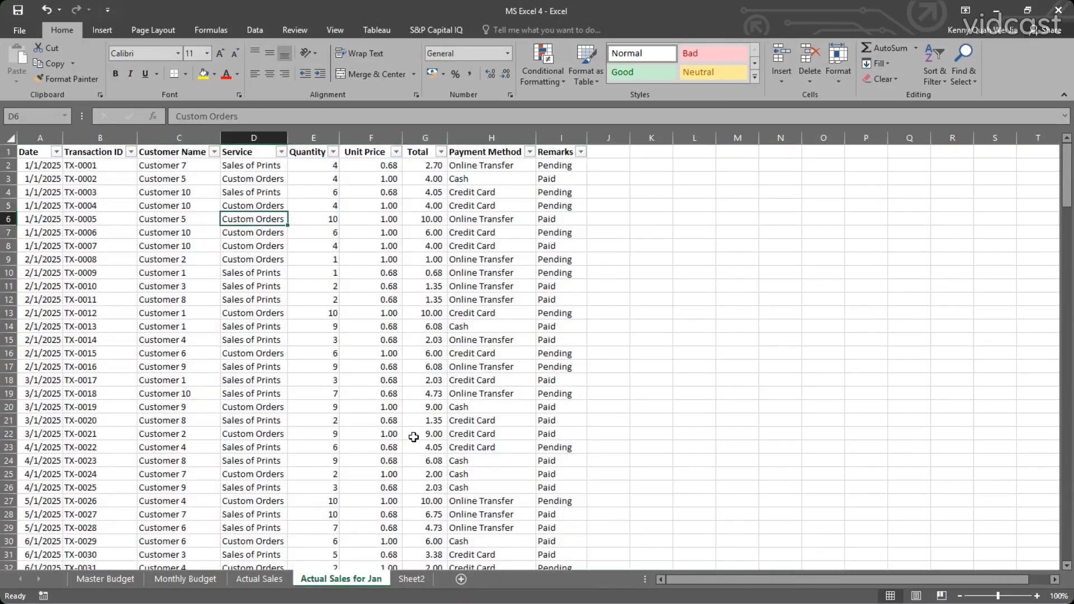
Rename the new pivot sheet as PivotChart.
click(413, 580)
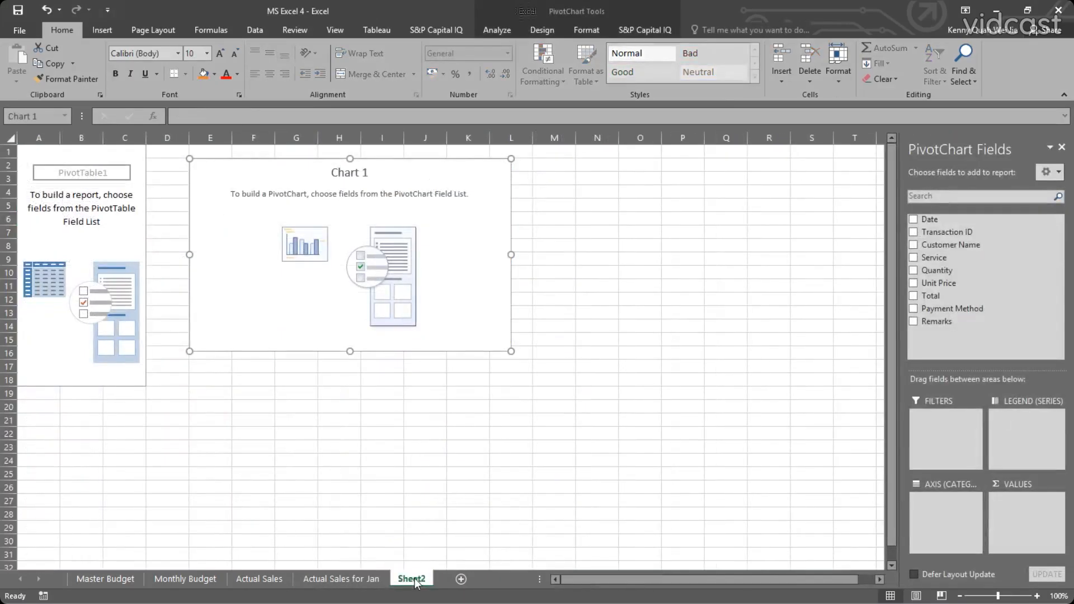
text(Piv)
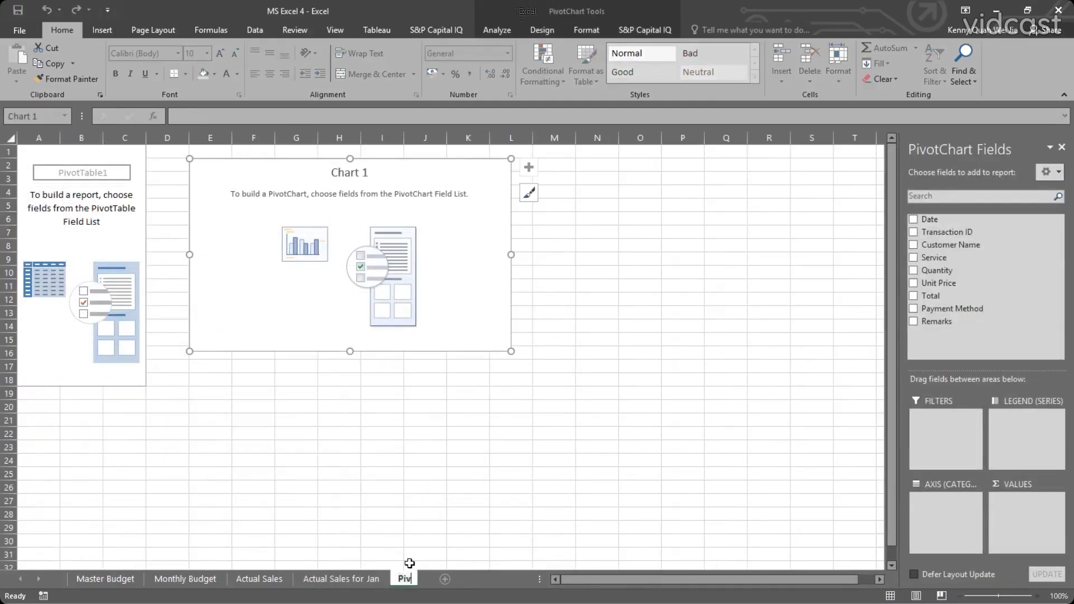
text(otChart)
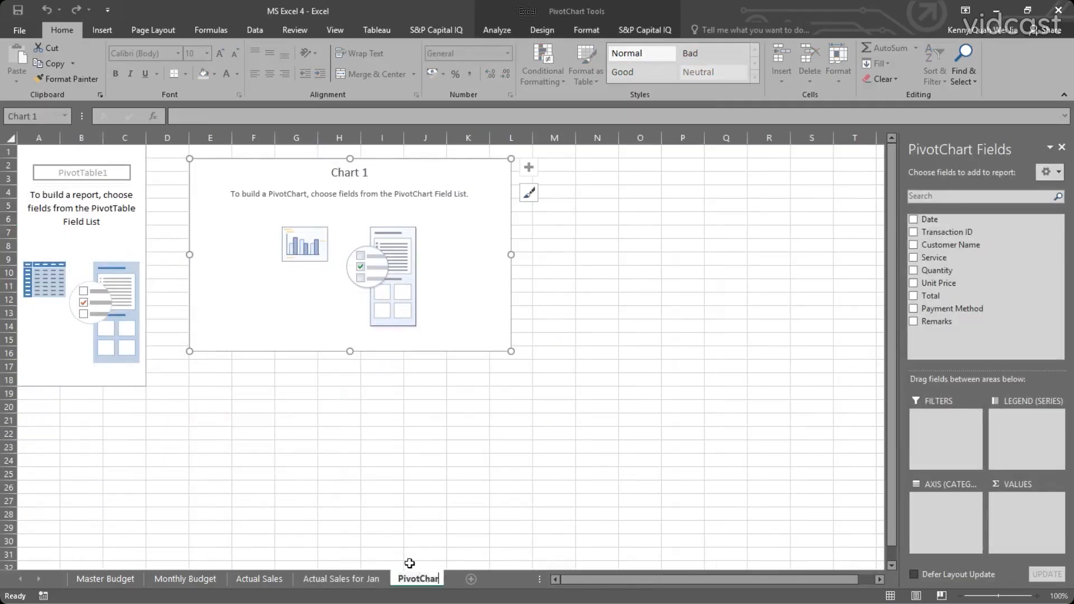
key(Return)
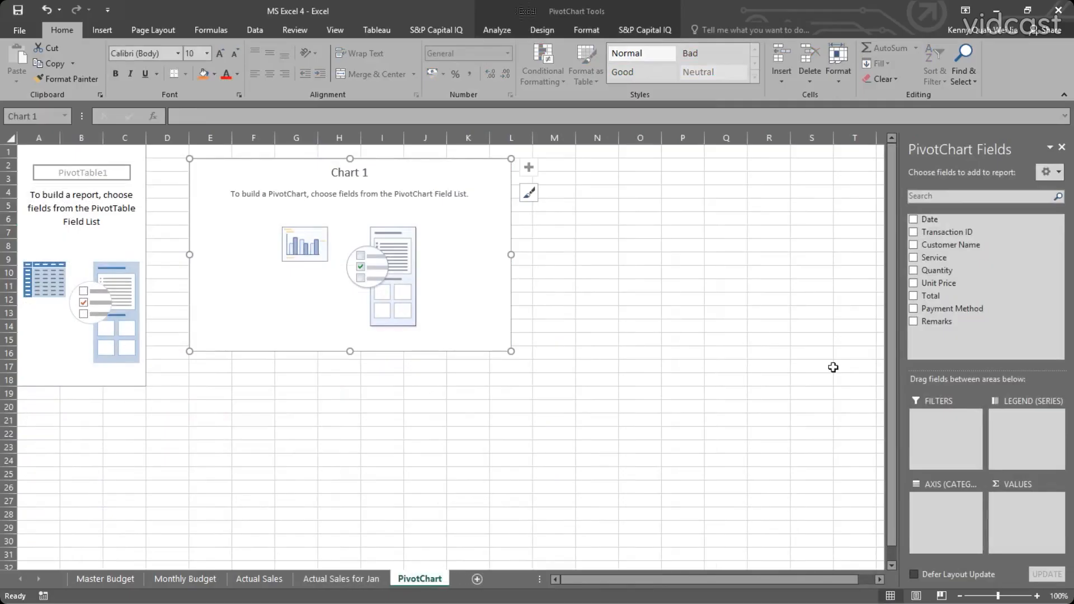
Summarise Total by Customer Name and Service in the PivotChart and look through each customer's service rows.
click(914, 244)
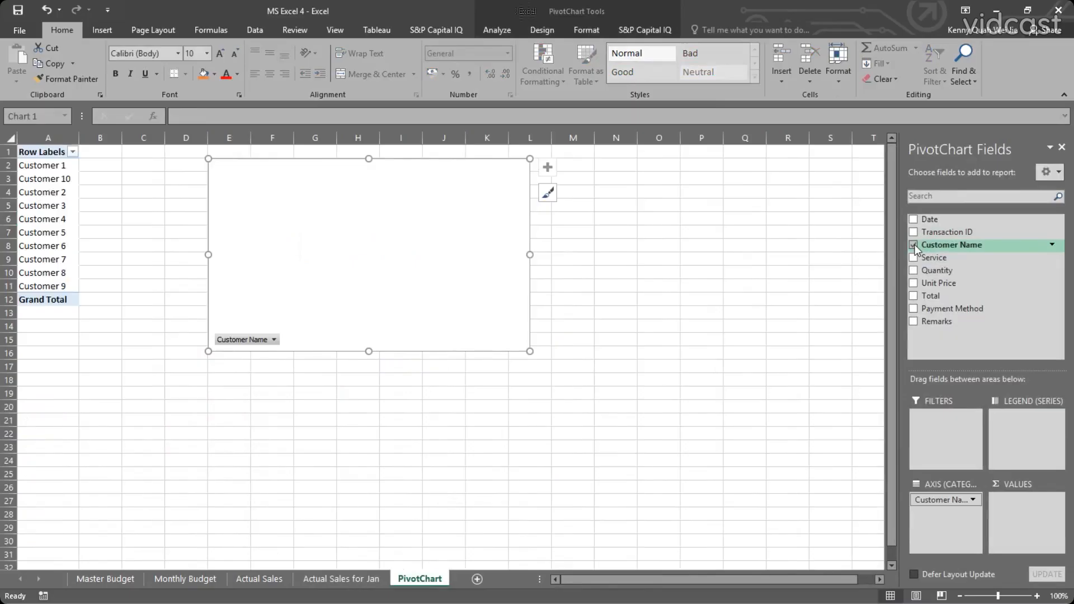
click(913, 295)
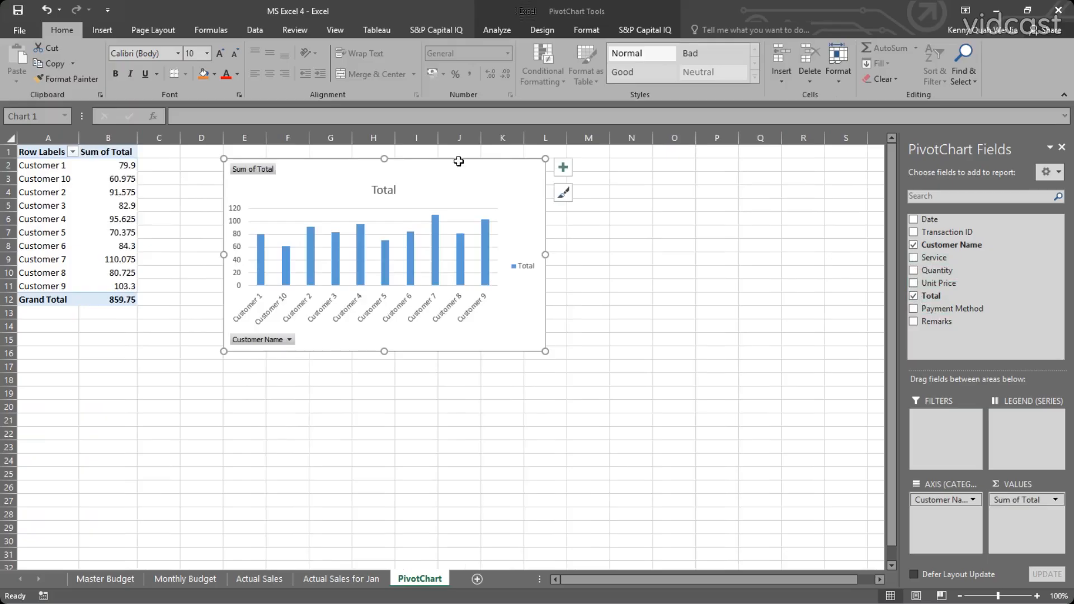
click(914, 258)
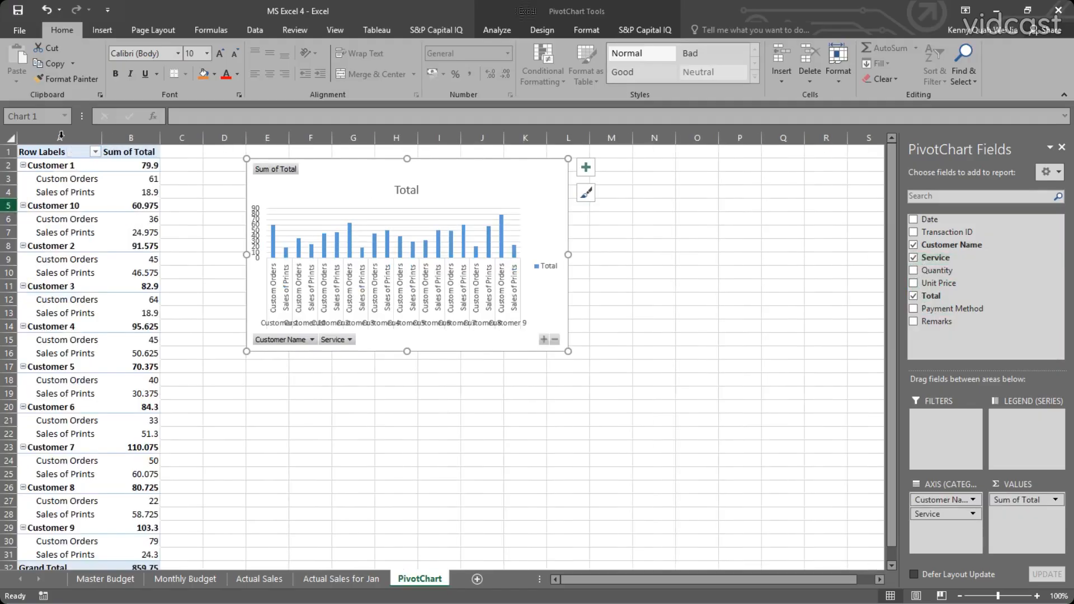
scroll(108, 334, down, 2)
scroll(109, 334, up, 2)
click(74, 178)
click(84, 186)
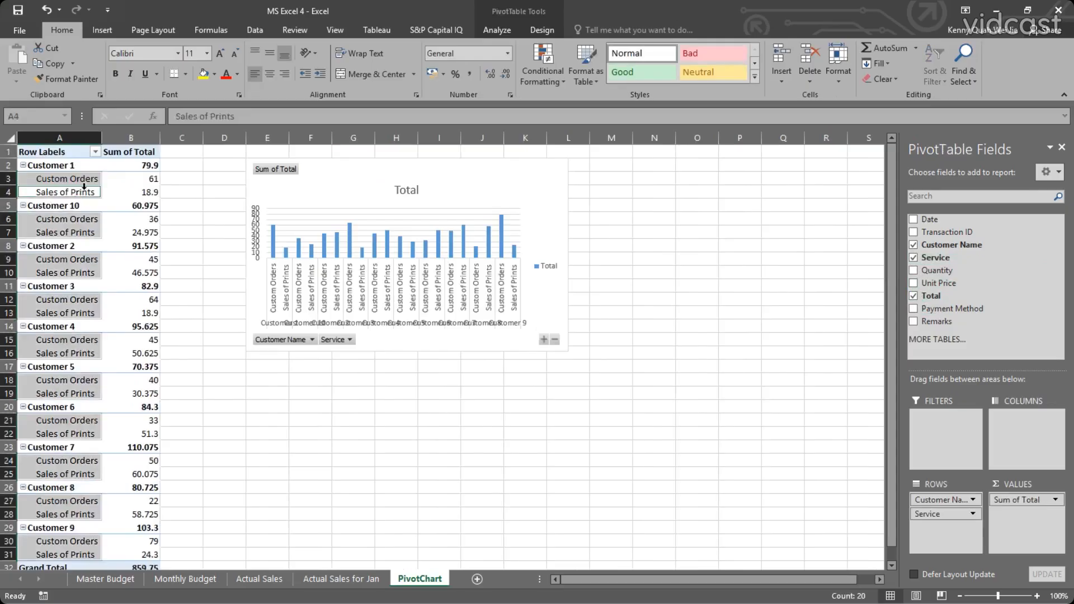
click(84, 179)
key(Down)
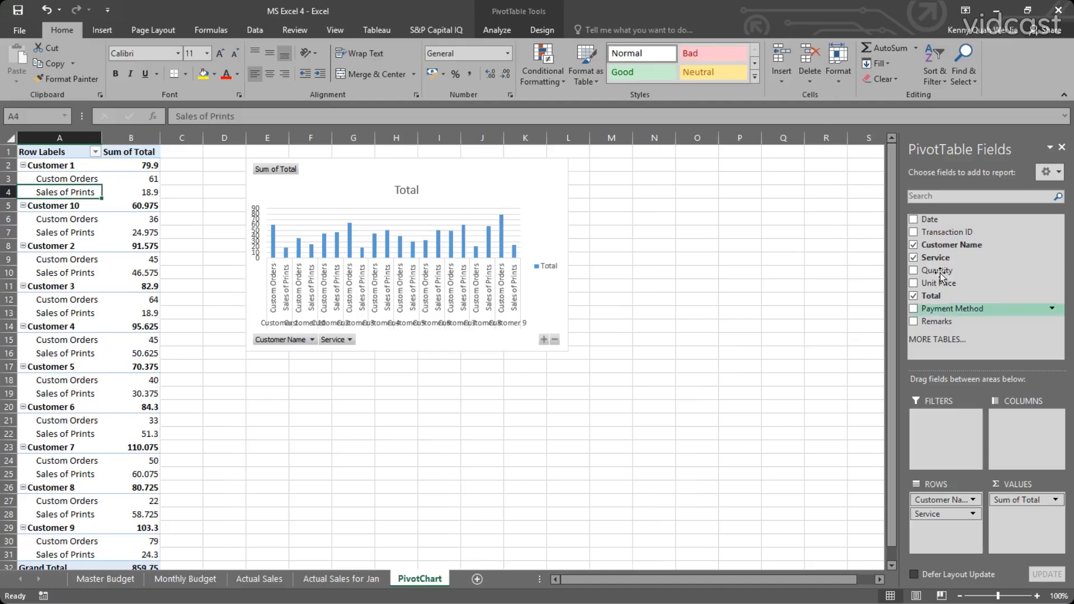
Add Quantity and Unit Price as pivot values, and Payment Method and Remarks as further row levels.
click(914, 271)
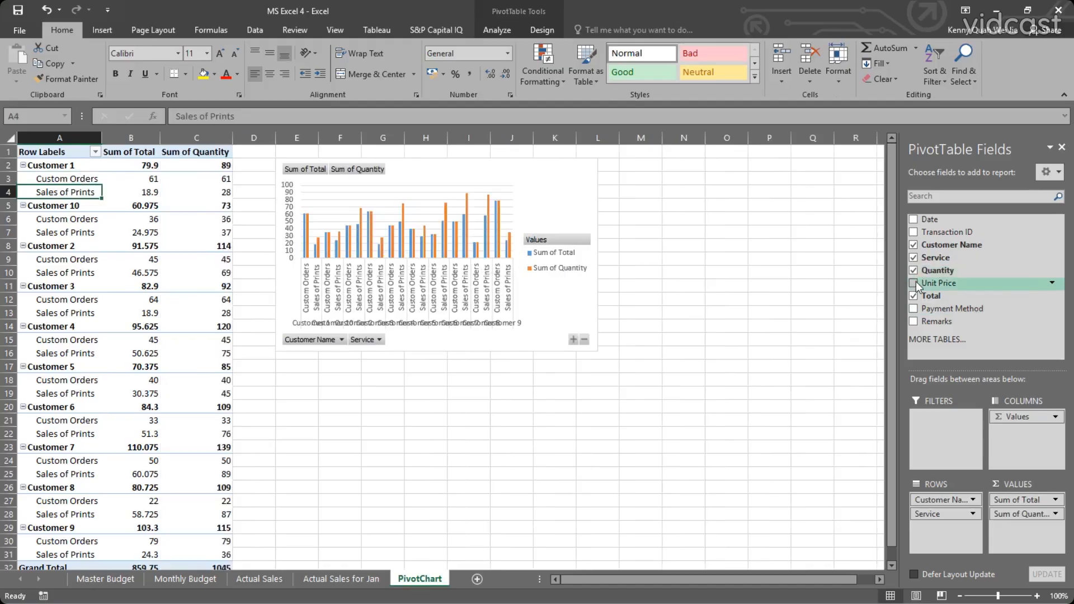
click(914, 283)
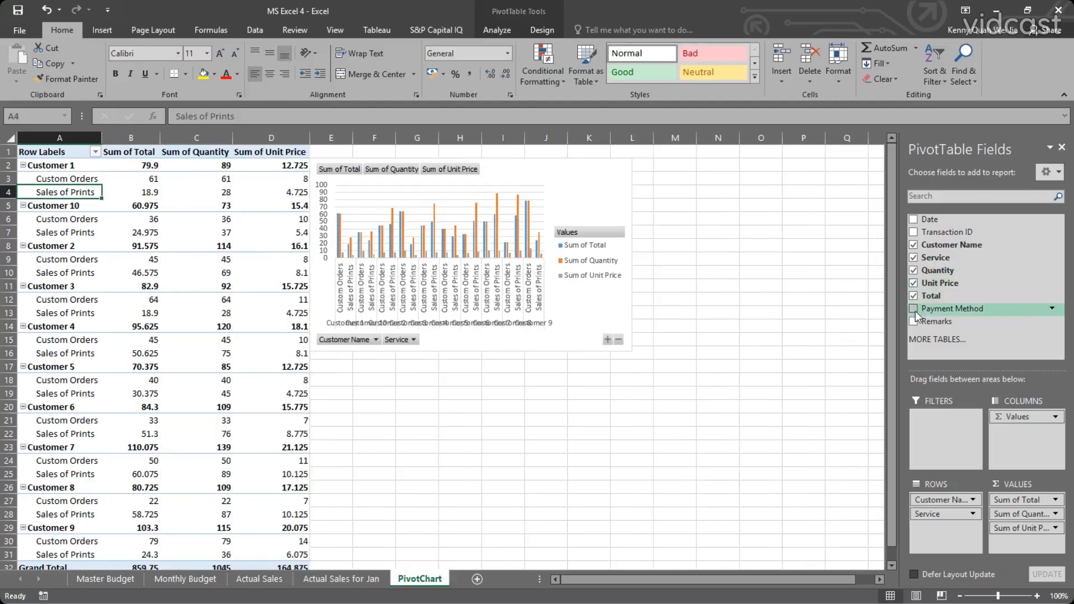
click(914, 309)
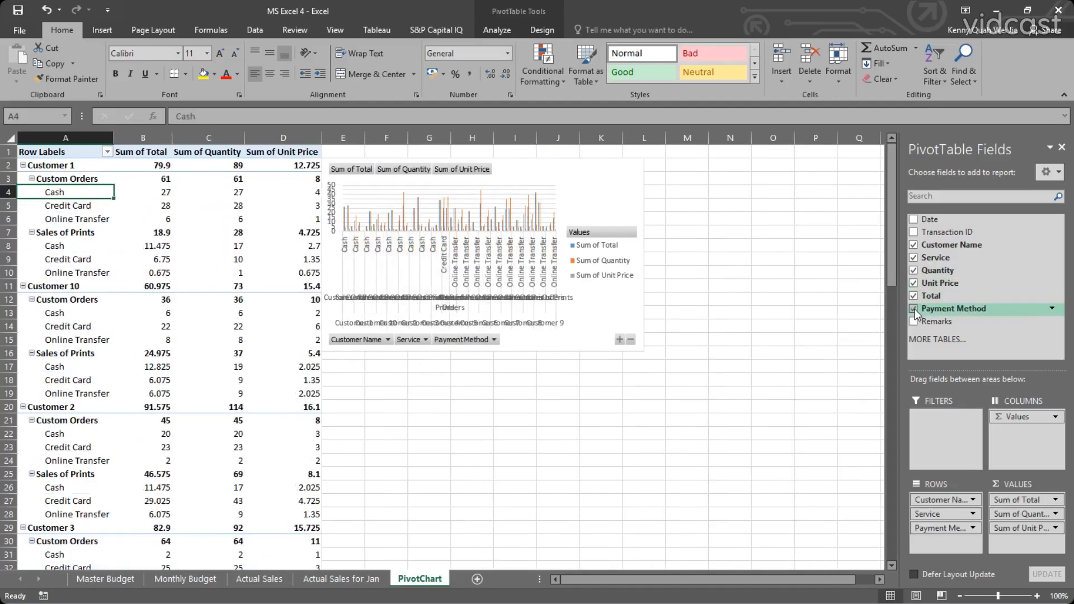
click(914, 319)
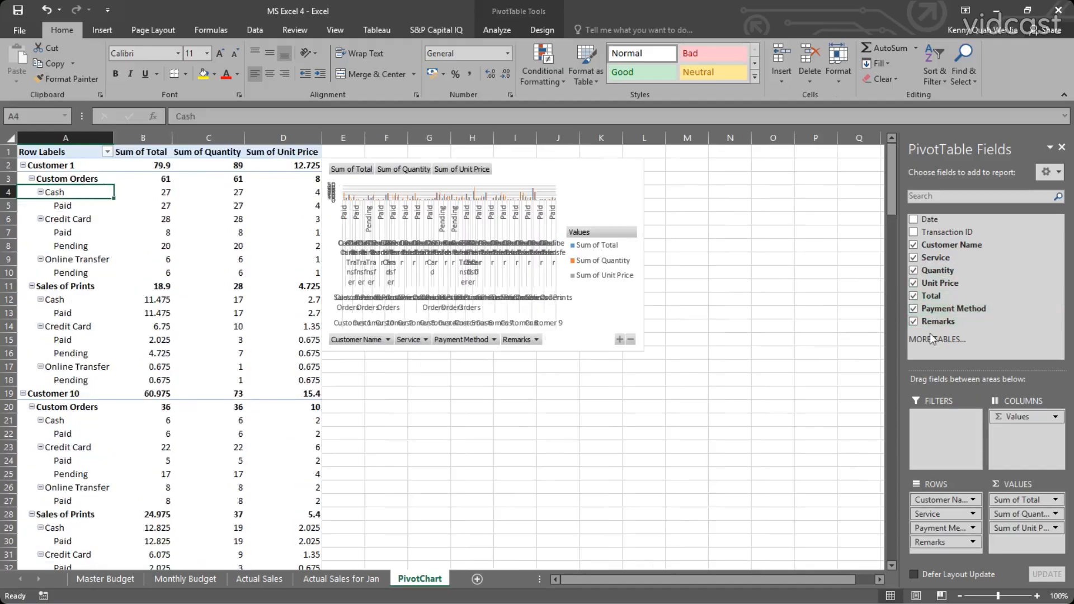
Remove all fields from the pivot report to leave the table and chart empty.
click(914, 321)
click(914, 308)
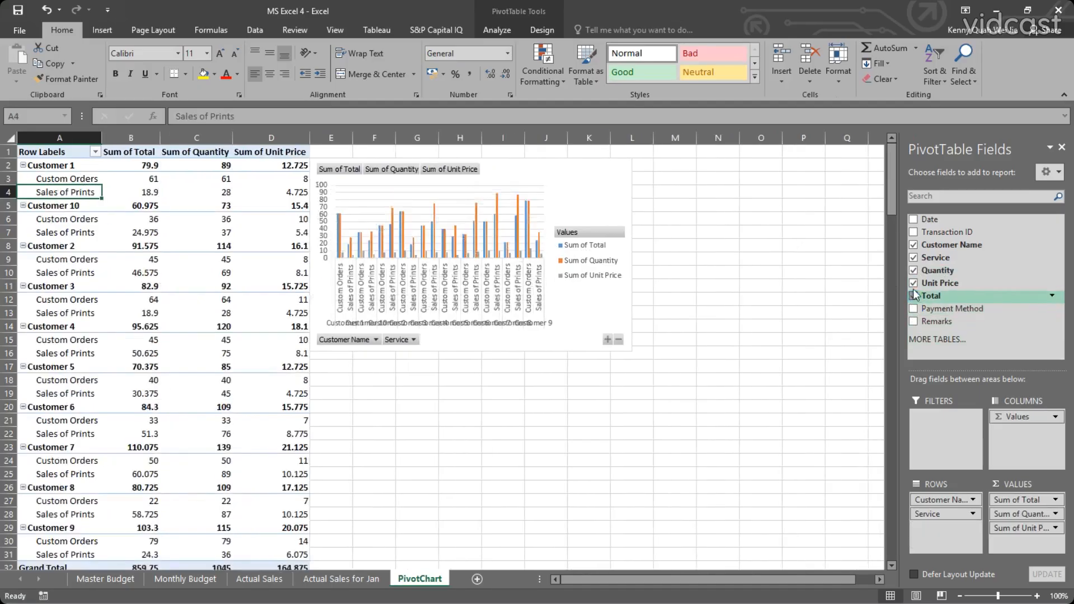
click(914, 295)
click(915, 283)
click(913, 270)
click(913, 257)
click(913, 232)
click(913, 244)
click(913, 232)
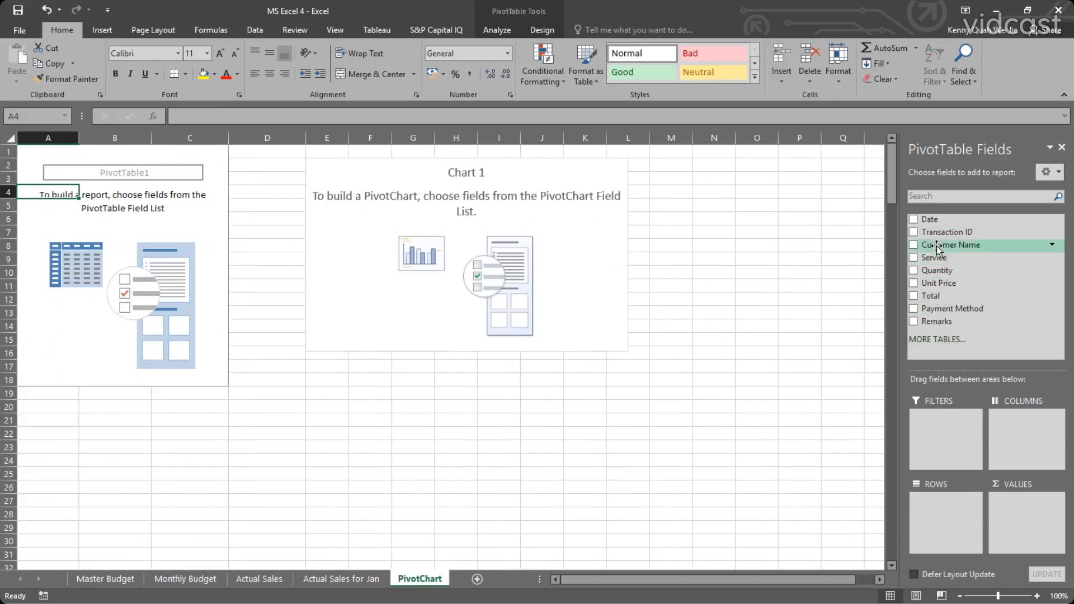
Build the pivot with Customer Name and Payment Method as rows and the sum of Total as values.
click(913, 245)
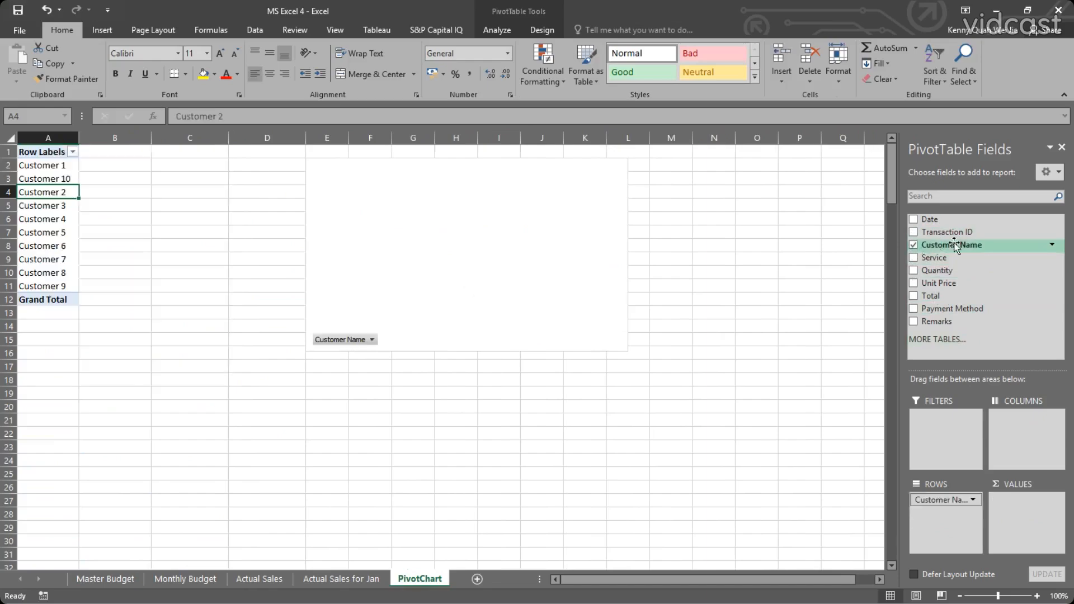
click(914, 308)
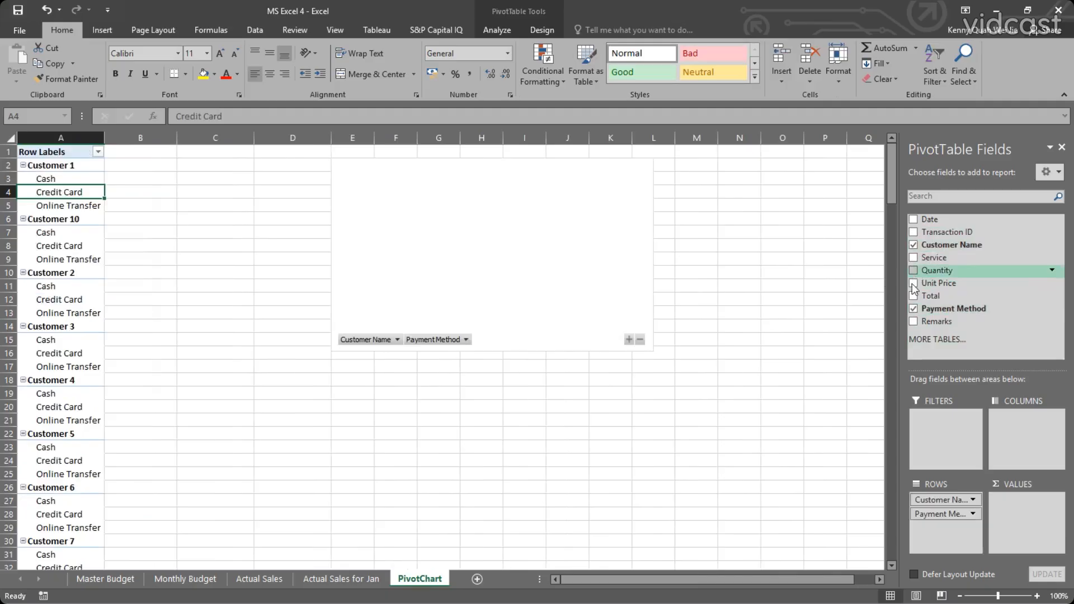
drag(941, 515, 1023, 495)
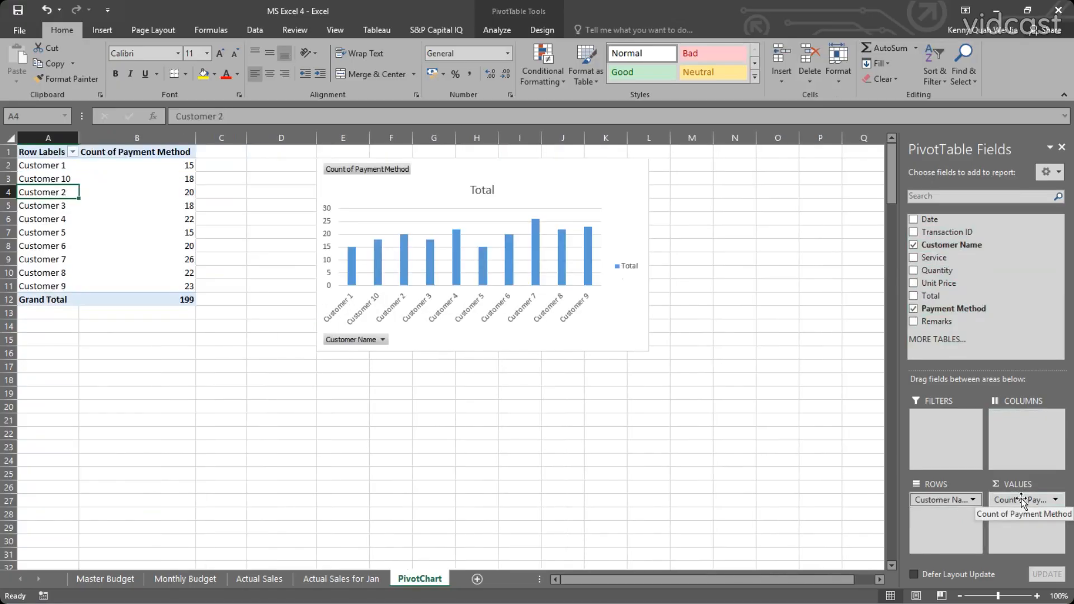
drag(1021, 501, 938, 515)
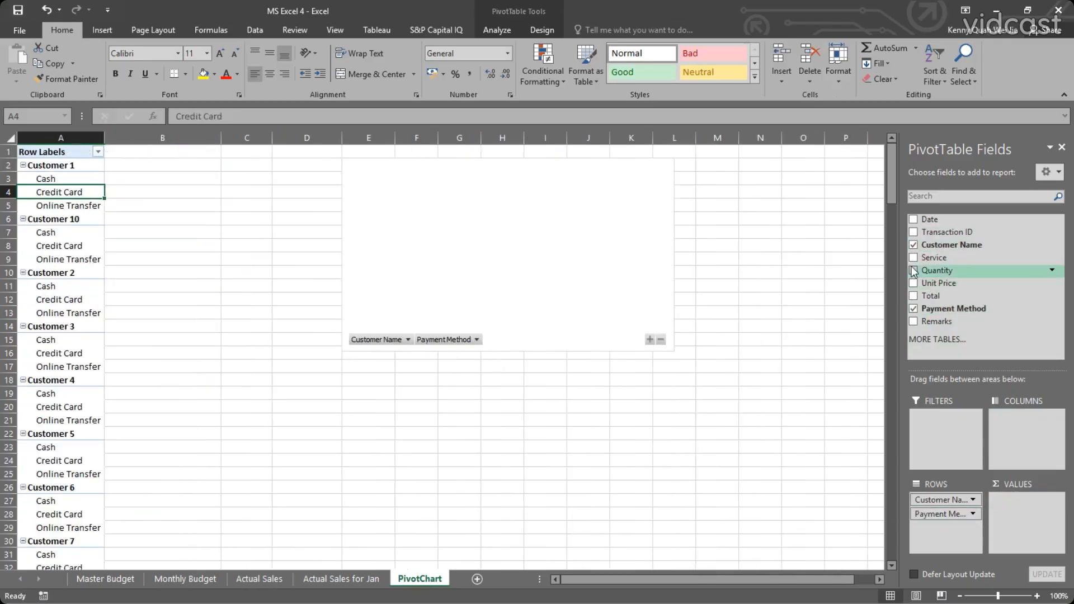
click(913, 295)
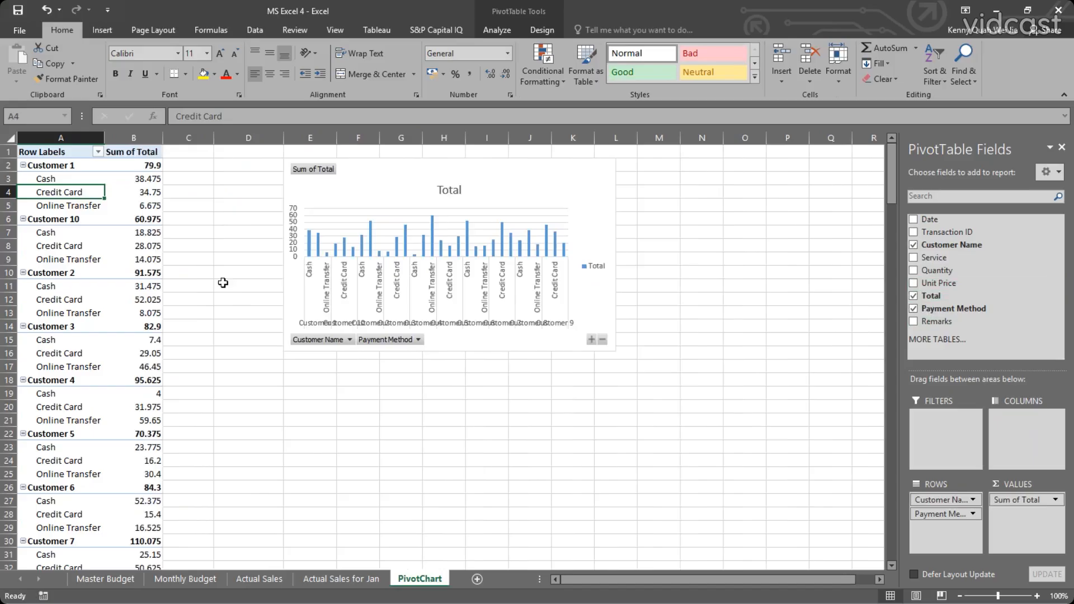
scroll(78, 257, down, 7)
scroll(87, 281, up, 3)
scroll(88, 281, up, 4)
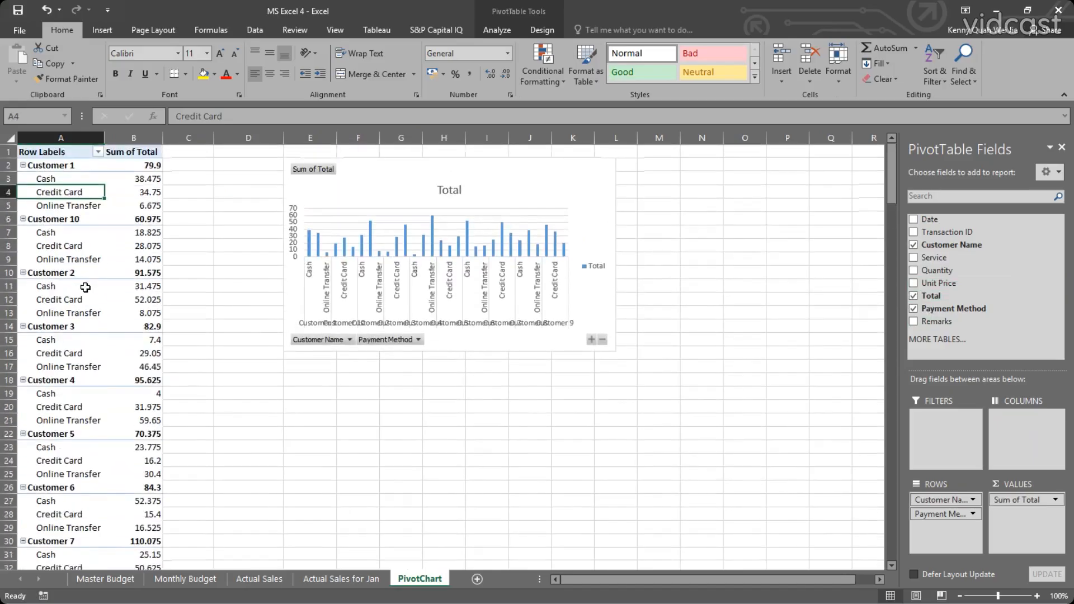
Examine Customer 3's payment method rows and the options in the PivotChart's Payment Method filter.
click(91, 339)
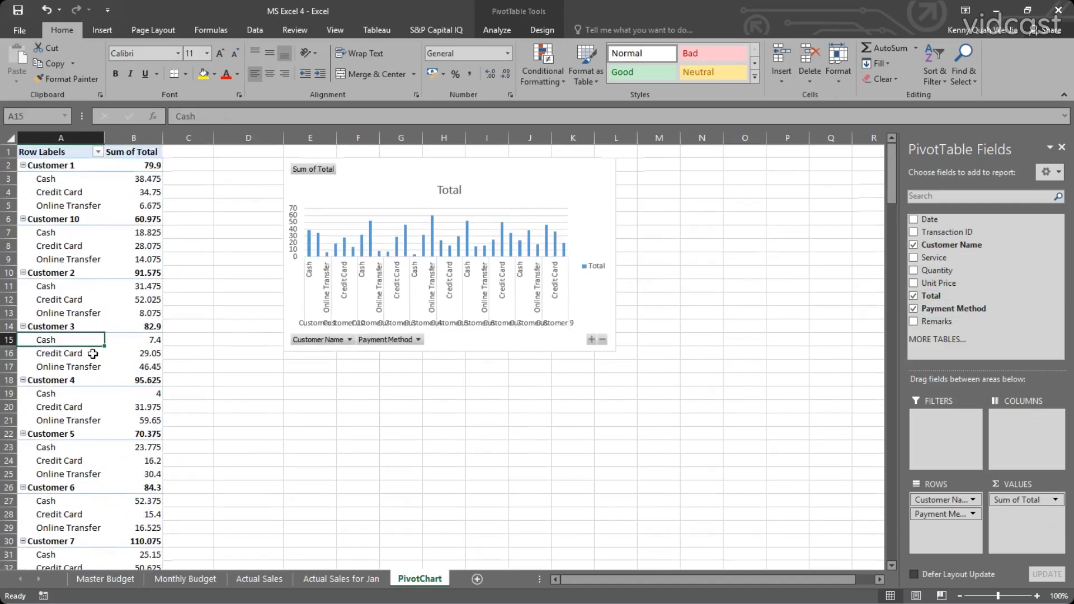
click(150, 354)
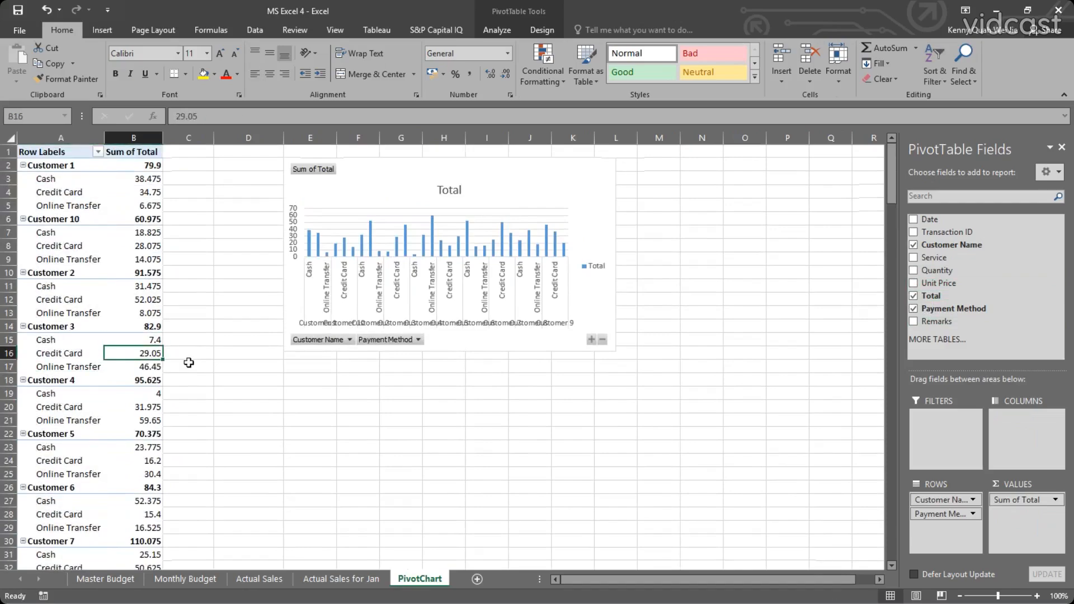
click(418, 340)
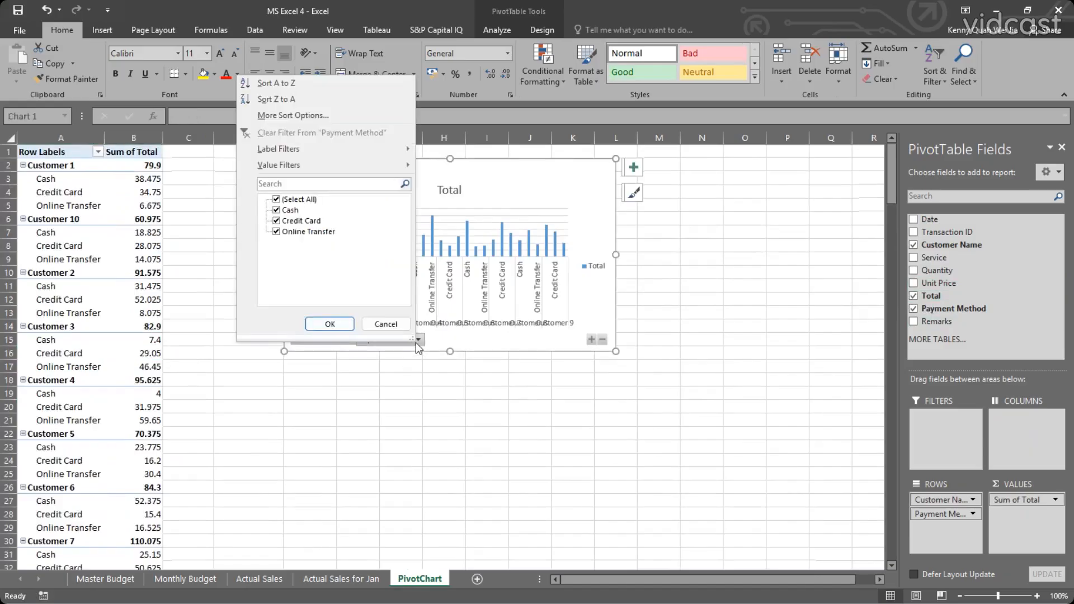
click(415, 343)
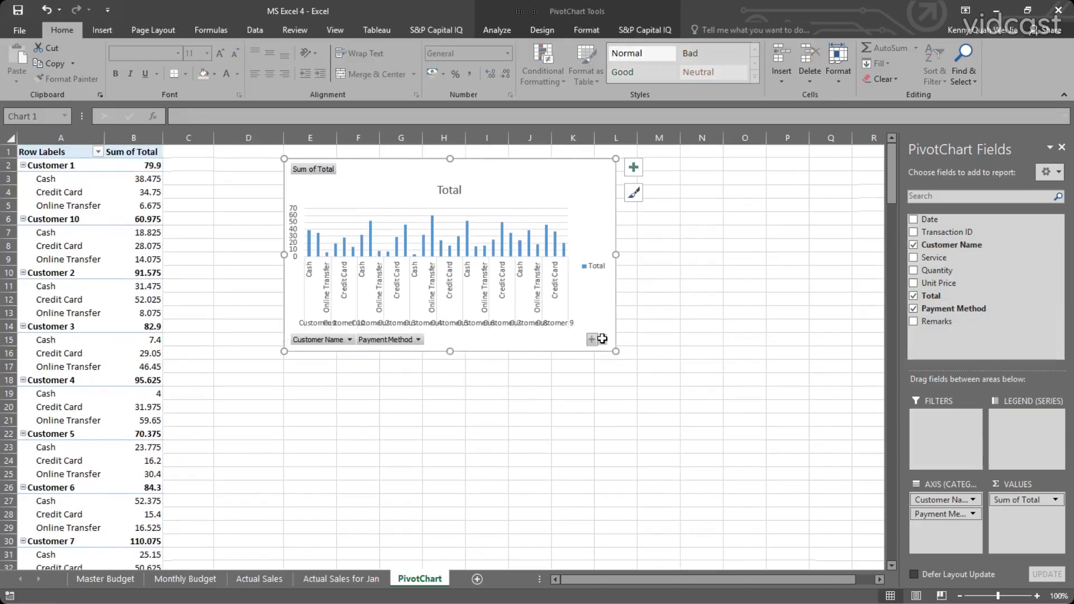
Collapse the entire field in the PivotChart, expand it once to compare, and collapse it again to customer level.
click(602, 339)
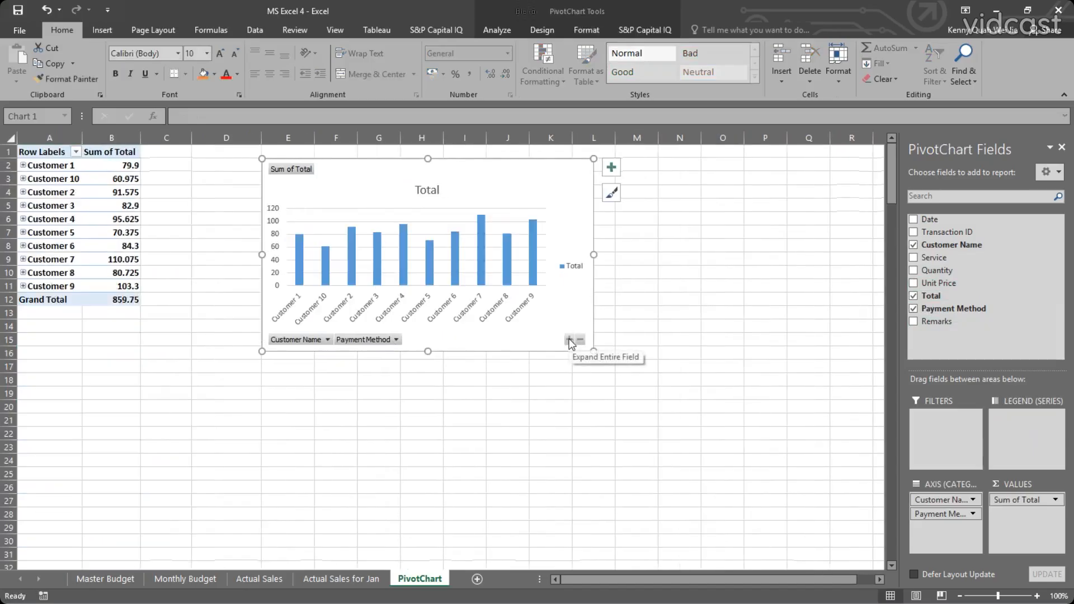
click(569, 340)
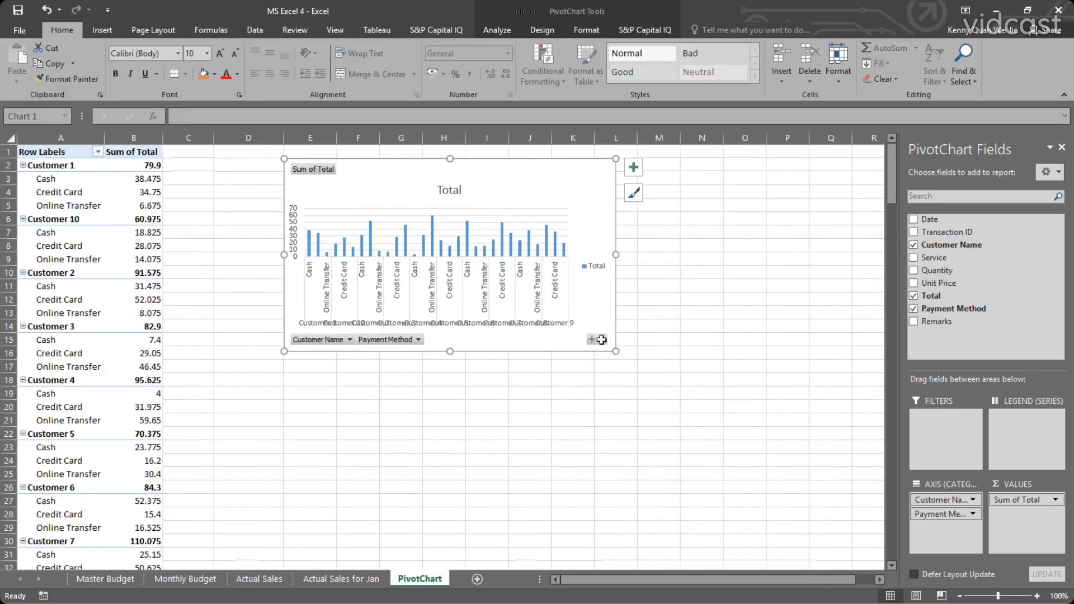
click(602, 340)
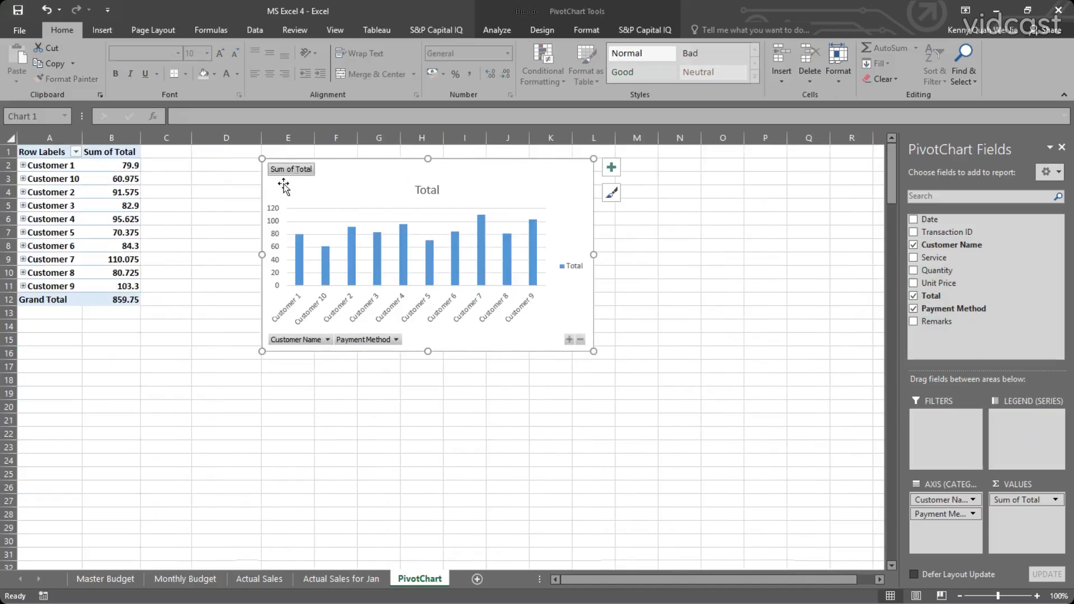
click(200, 233)
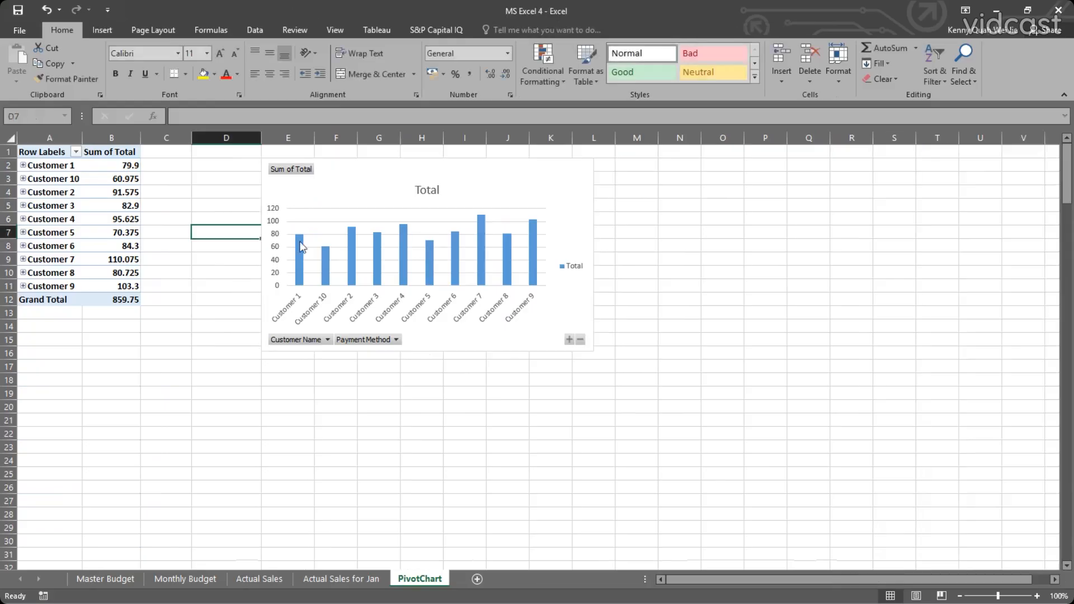
click(401, 225)
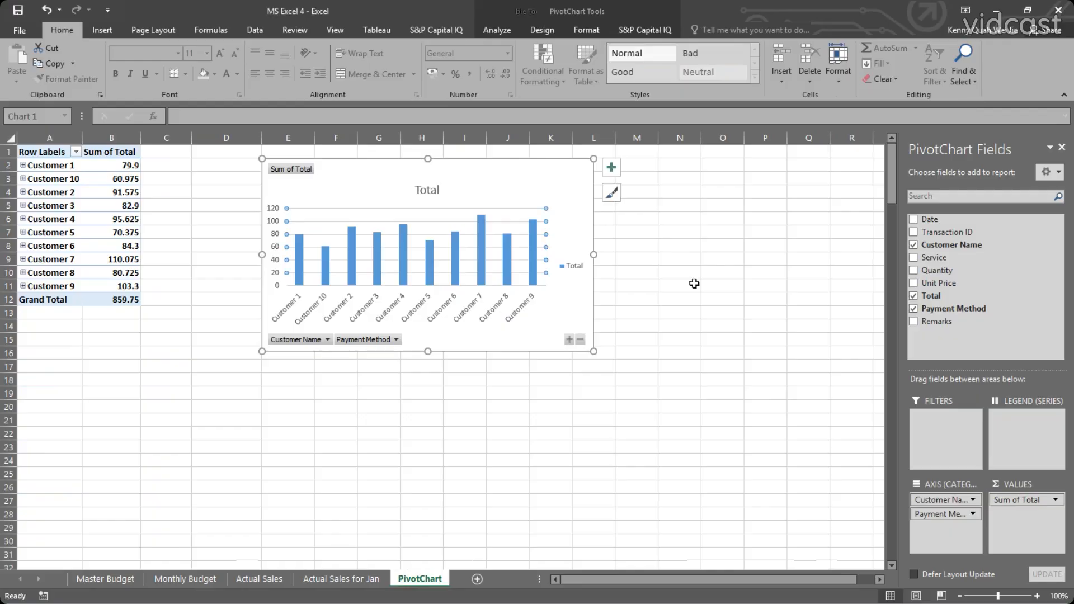
click(178, 309)
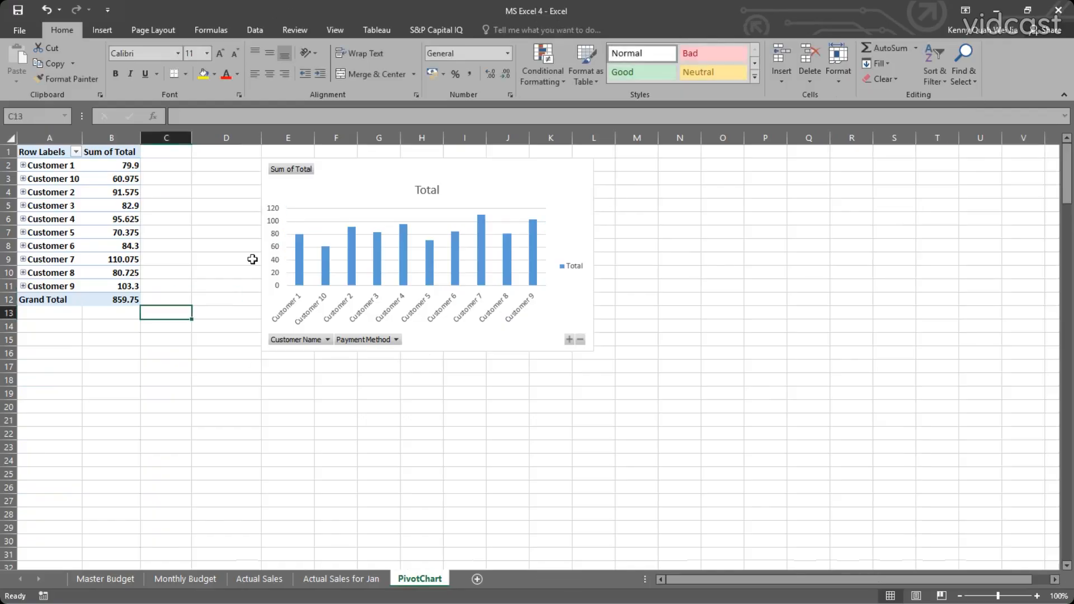
click(396, 193)
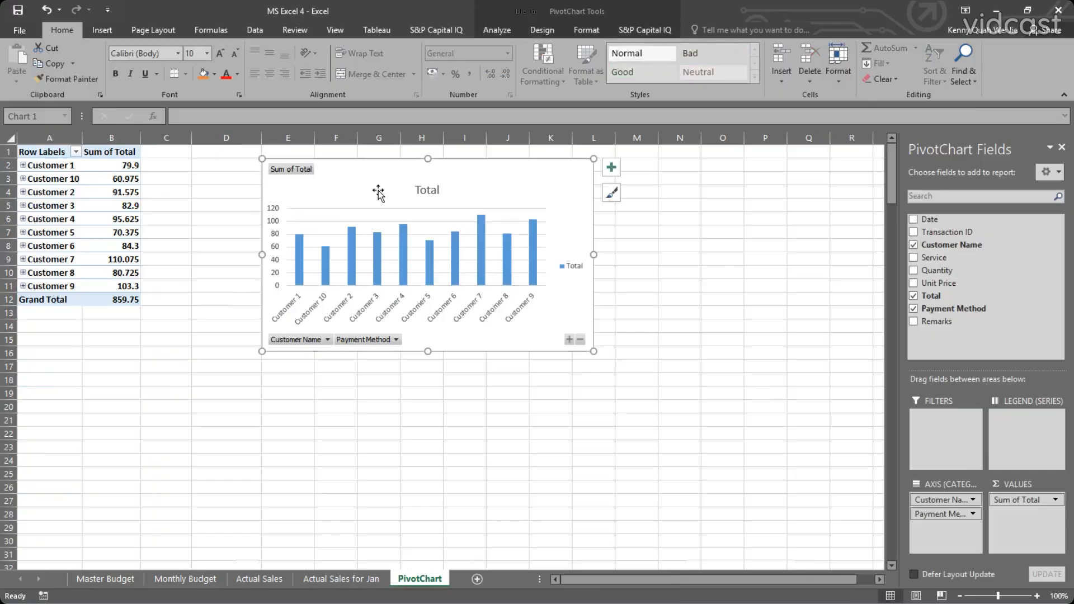
Review the workbook's Monthly Budget, Actual Sales, Actual Sales for Jan and PivotChart sheets, finishing on the Master Budget sheet.
click(185, 579)
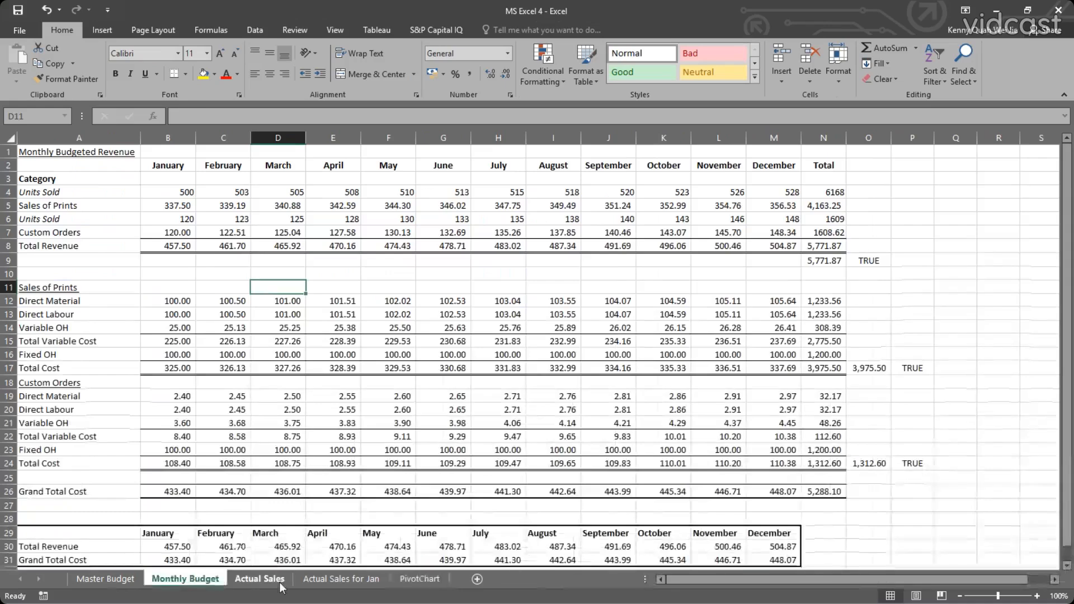
click(341, 579)
click(436, 579)
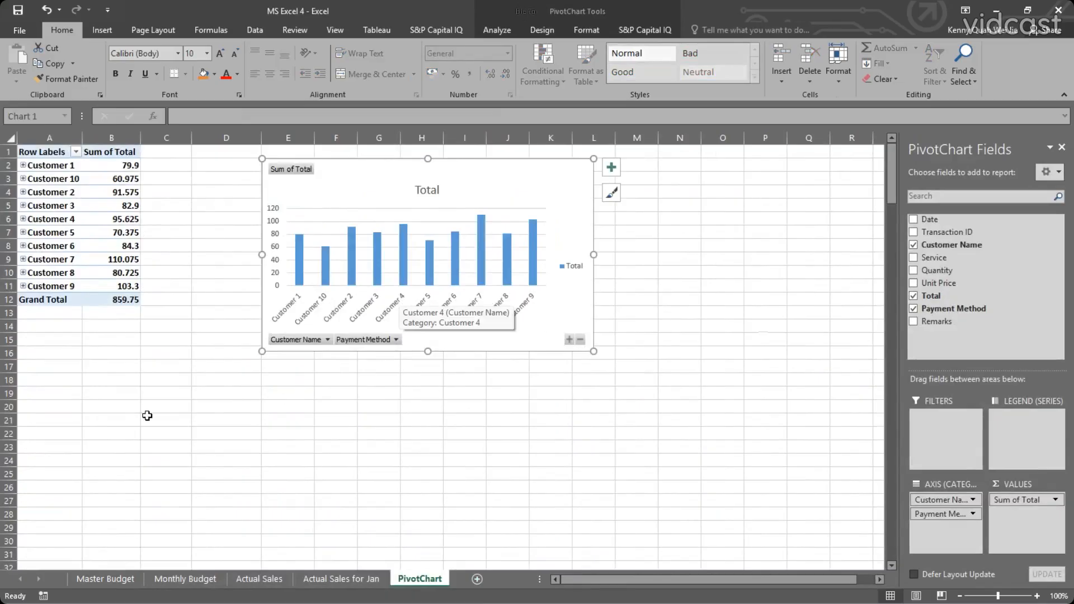
click(96, 580)
click(418, 580)
click(341, 580)
click(258, 580)
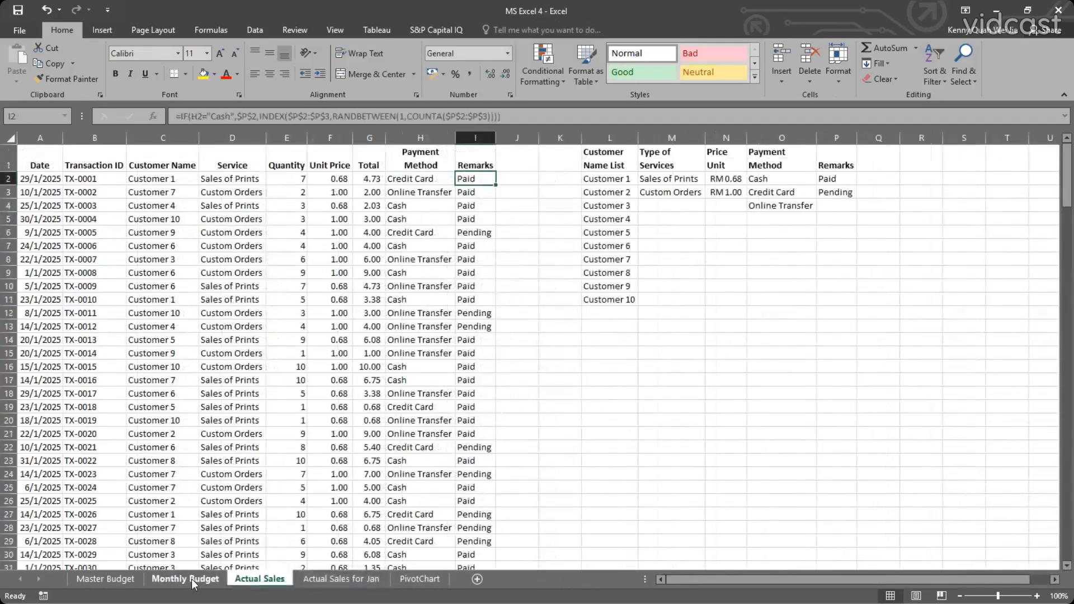
click(105, 580)
click(185, 580)
click(259, 579)
click(341, 580)
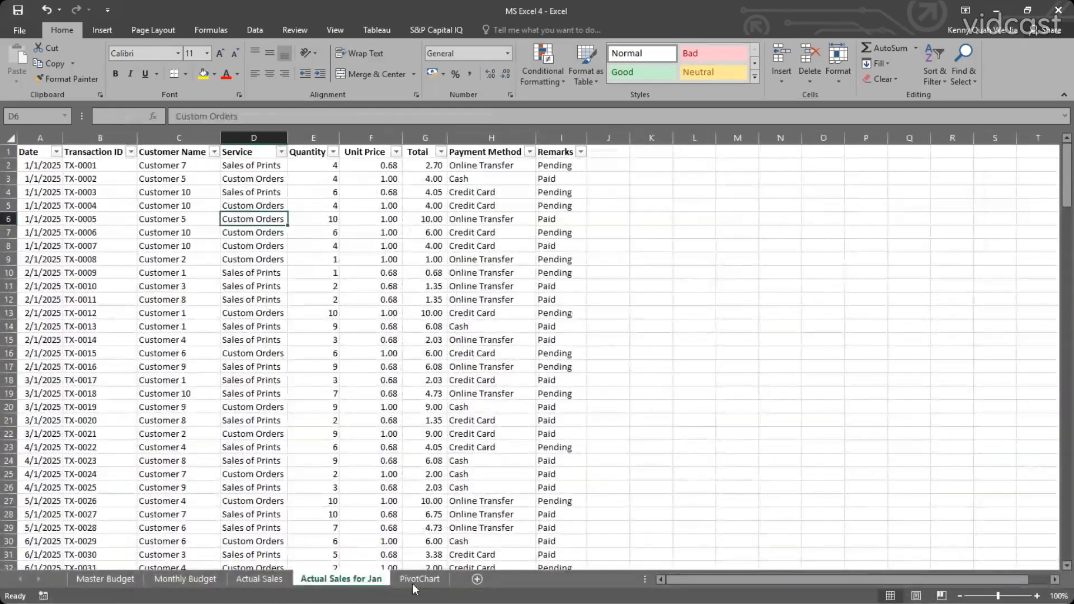
click(418, 580)
click(105, 580)
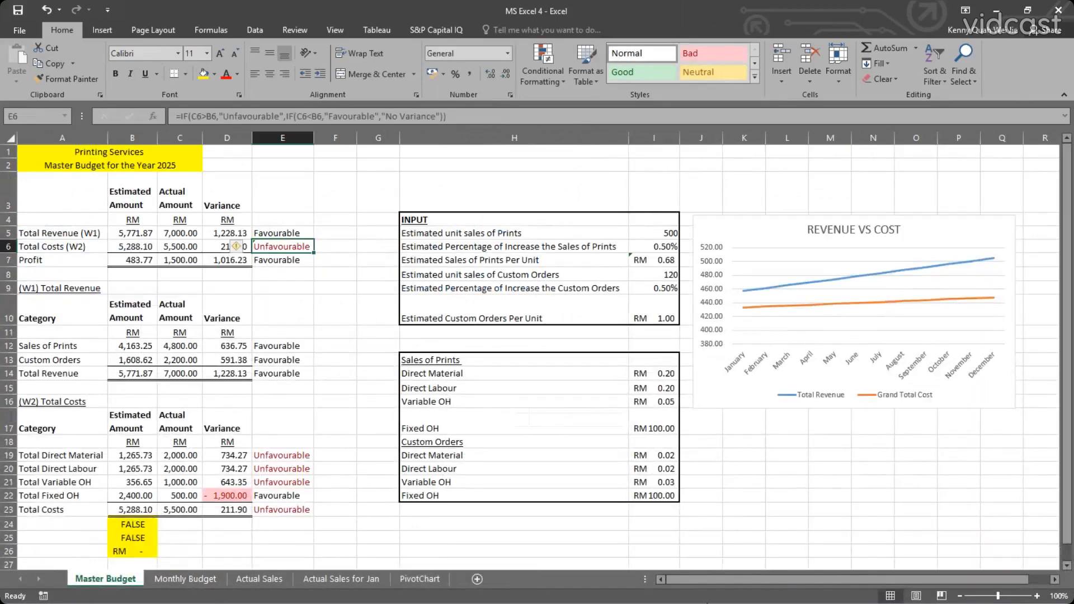